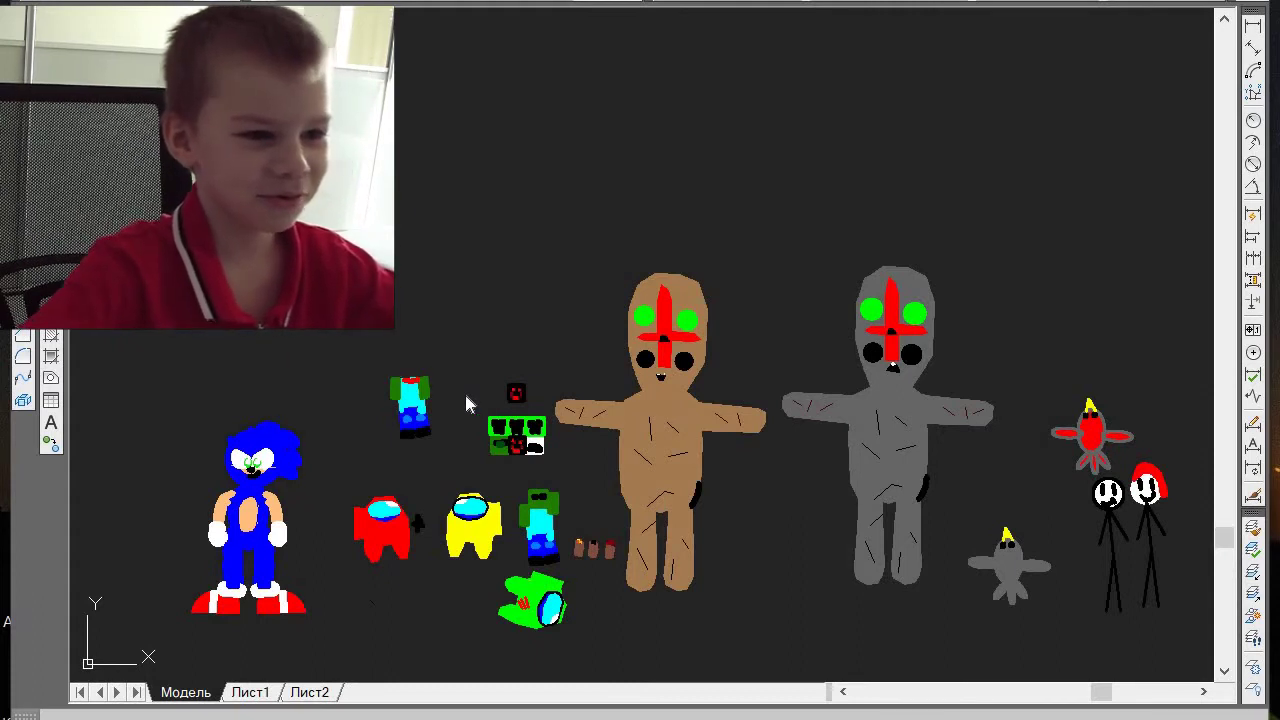
- Zoom out and pan left to show the Piggy figures, helicopters and coloured circles
scroll(464, 403, "up", 8)
scroll(513, 407, "down", 8)
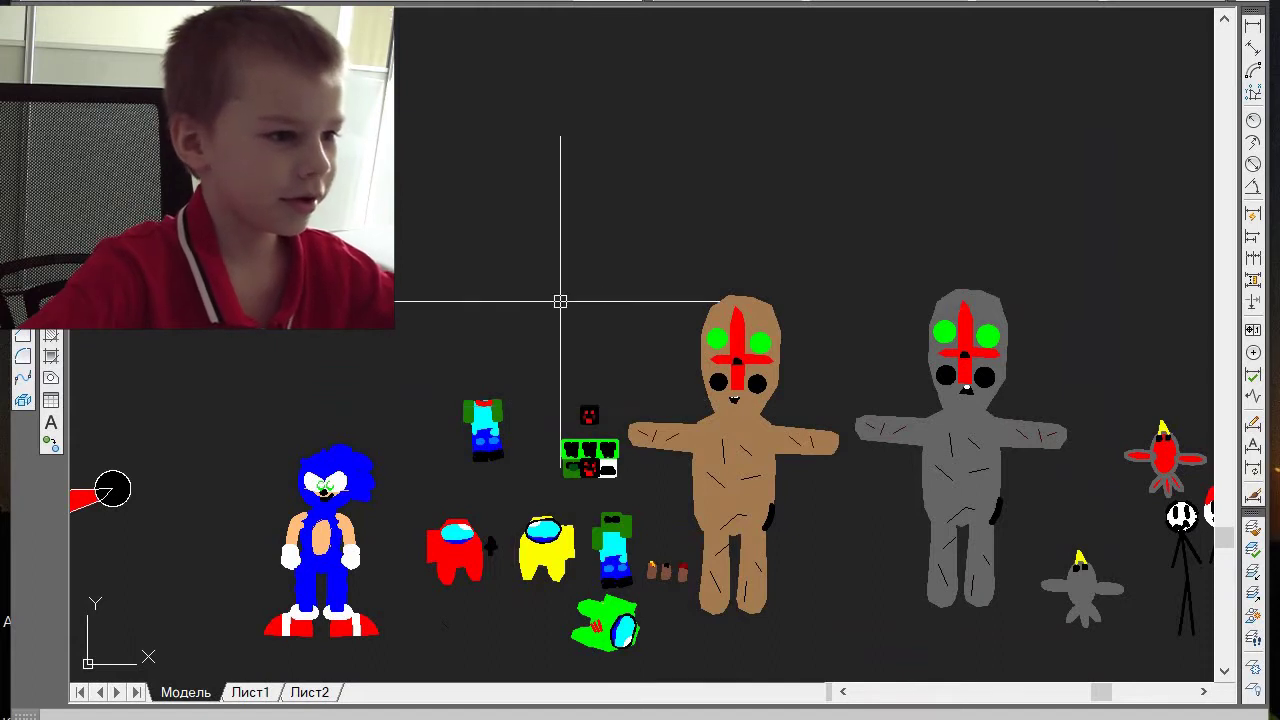
scroll(425, 440, "down", 5)
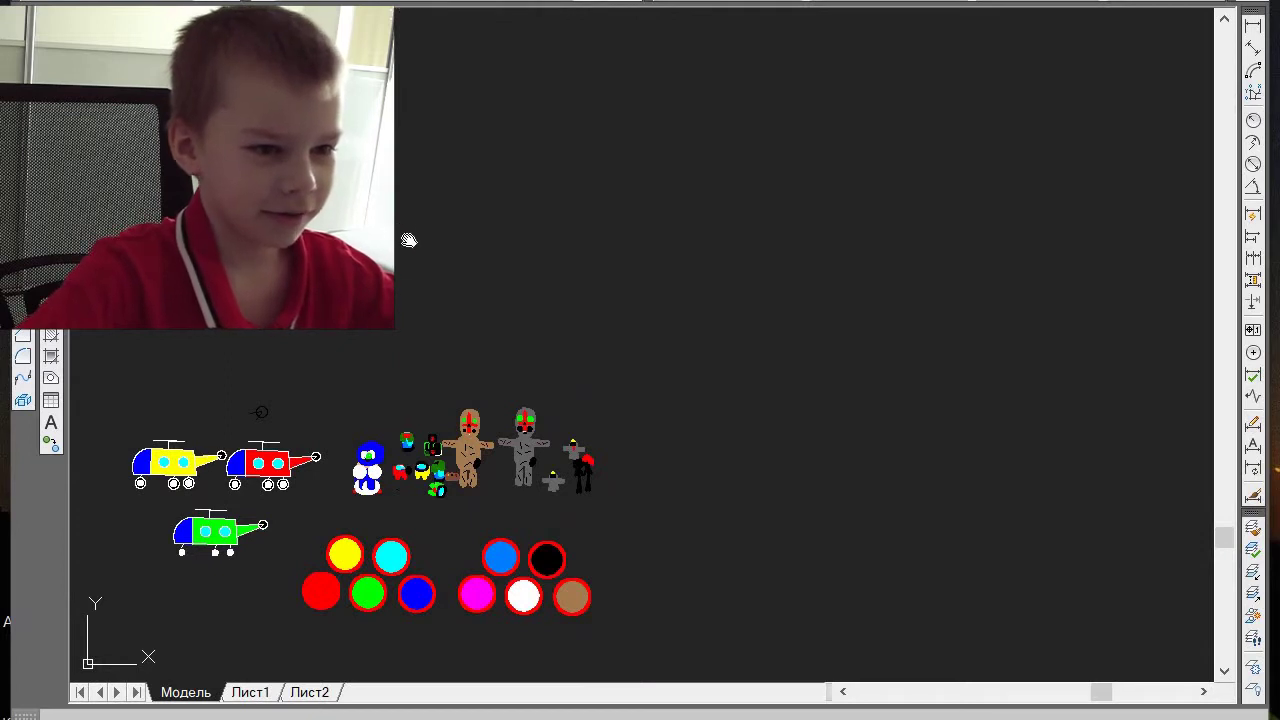
middle_click_drag(409, 240, 611, 140)
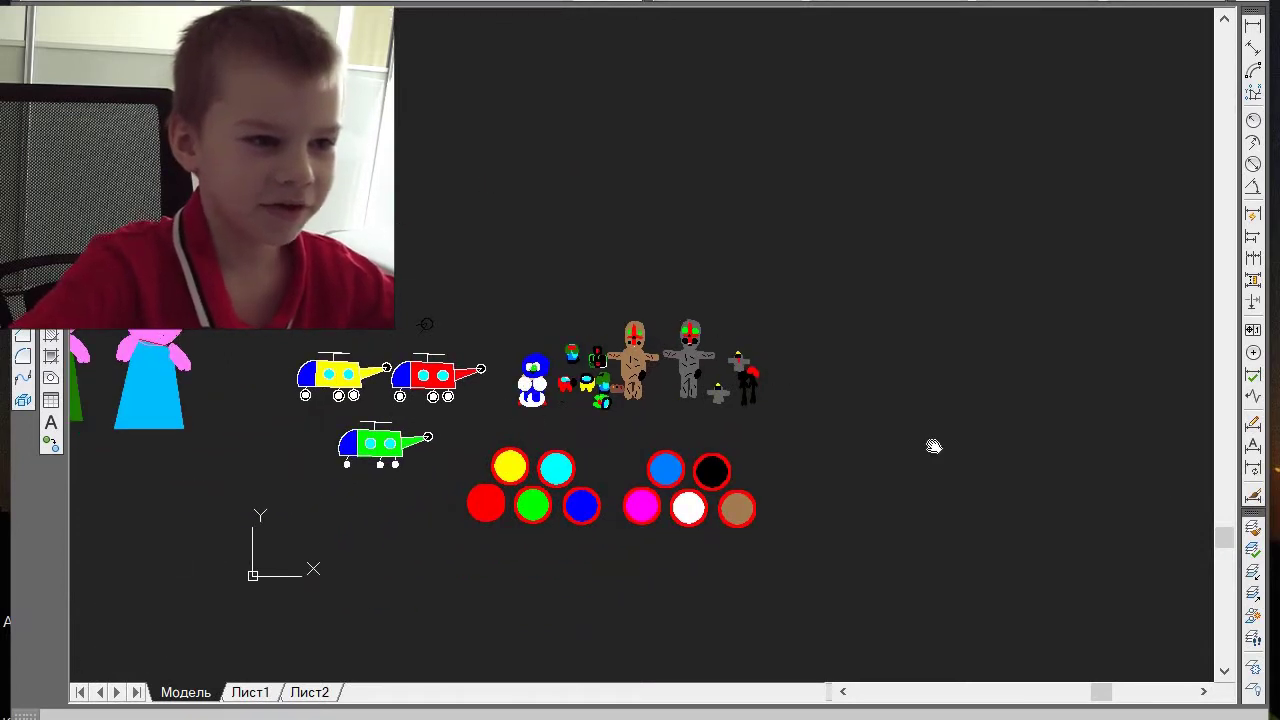
scroll(849, 437, "up", 6)
scroll(551, 437, "down", 3)
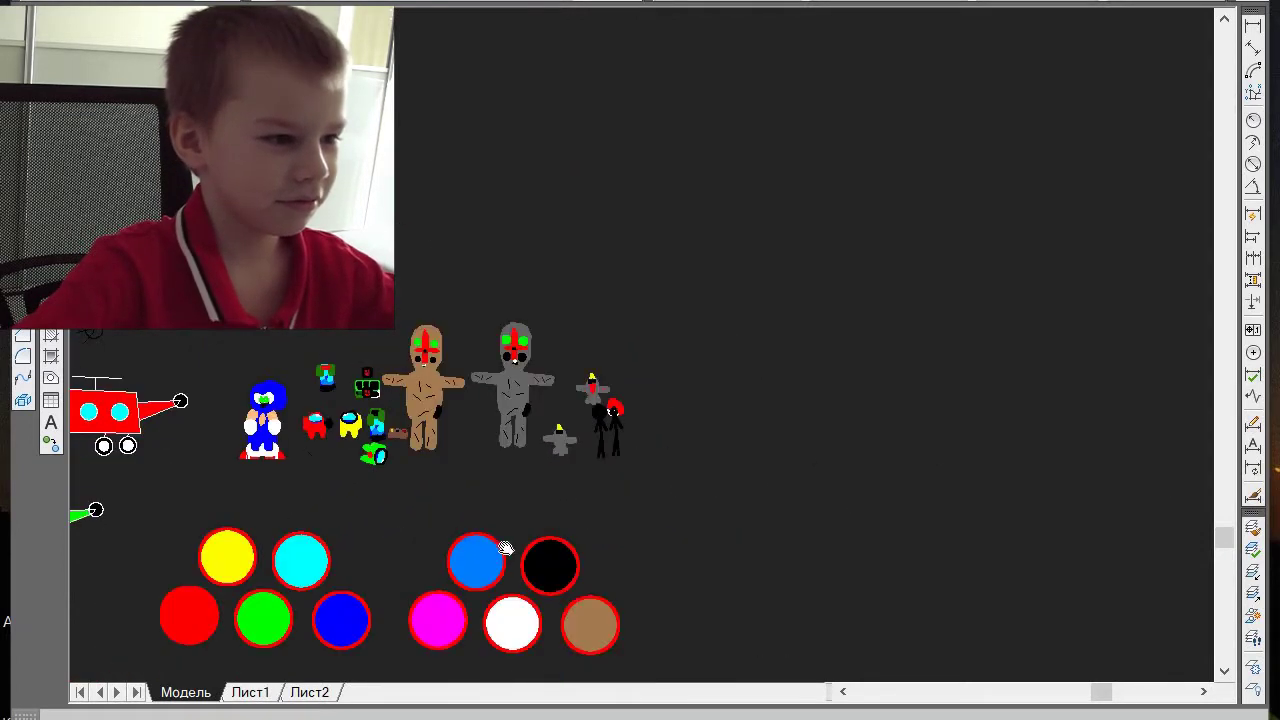
scroll(449, 571, "down", 3)
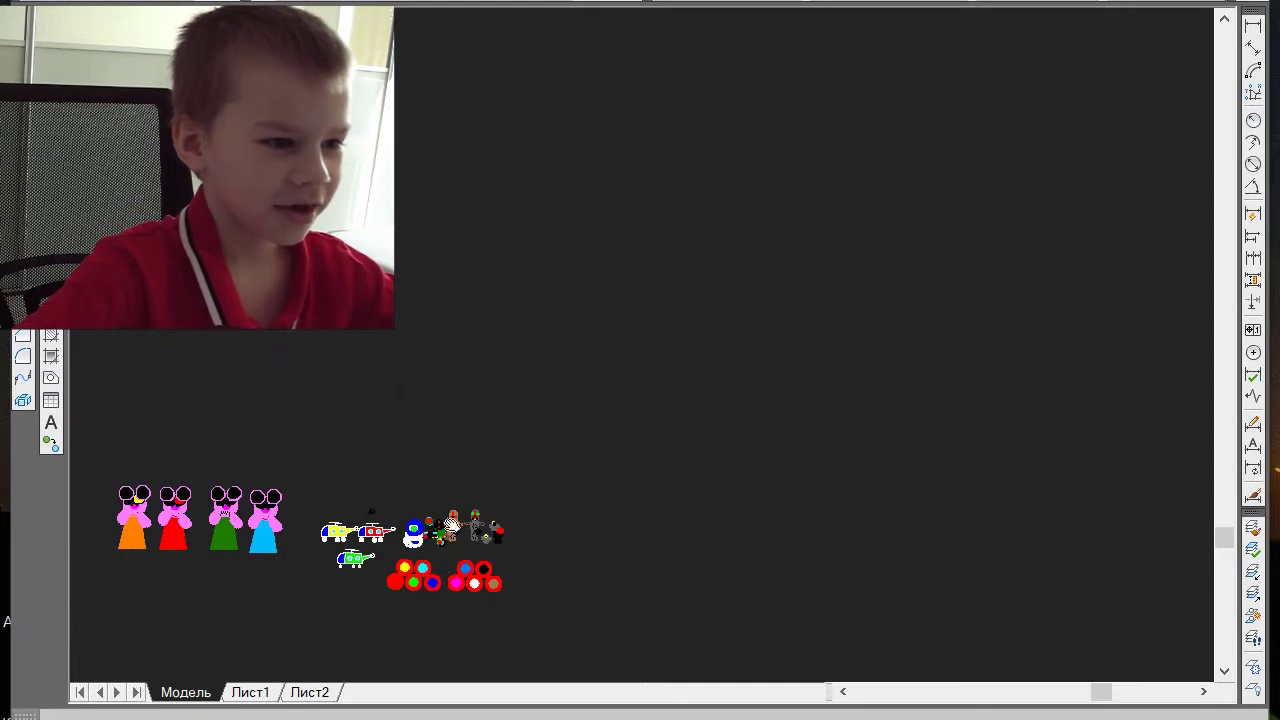
- Zoom in on the brown and grey statue figures, framing both heads and bodies
scroll(452, 522, "up", 6)
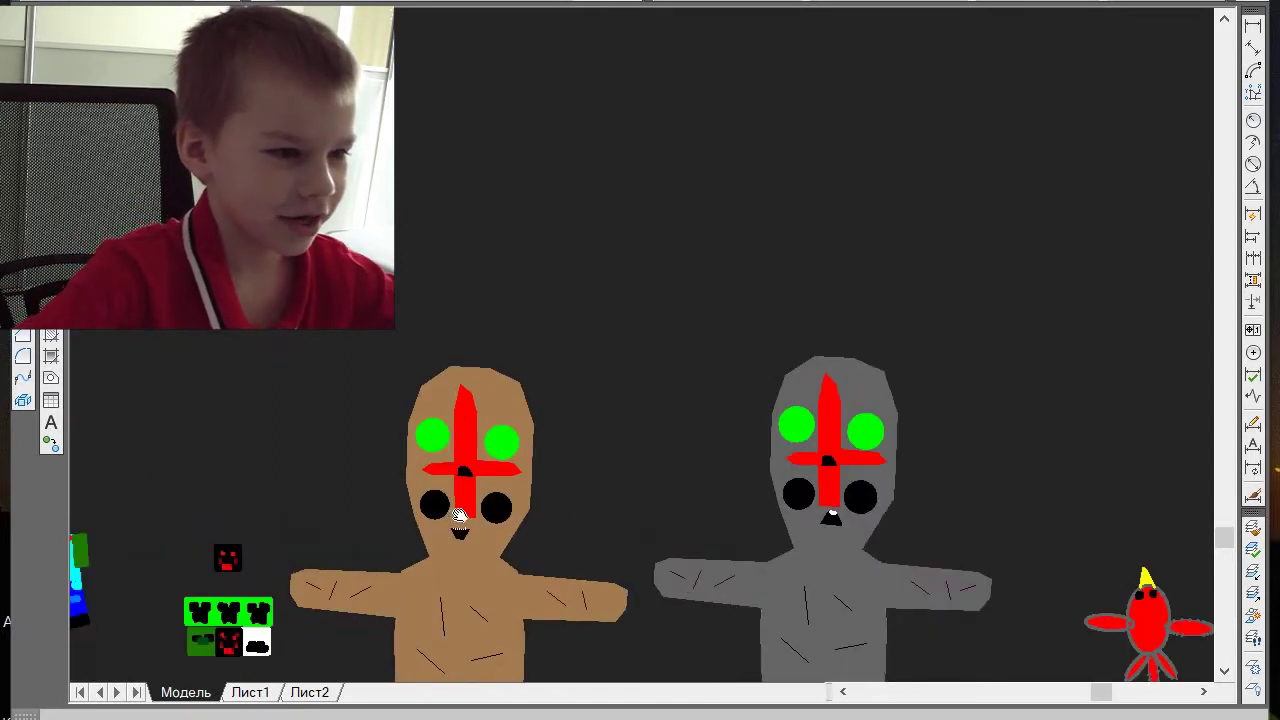
scroll(445, 430, "down", 5)
scroll(514, 557, "up", 8)
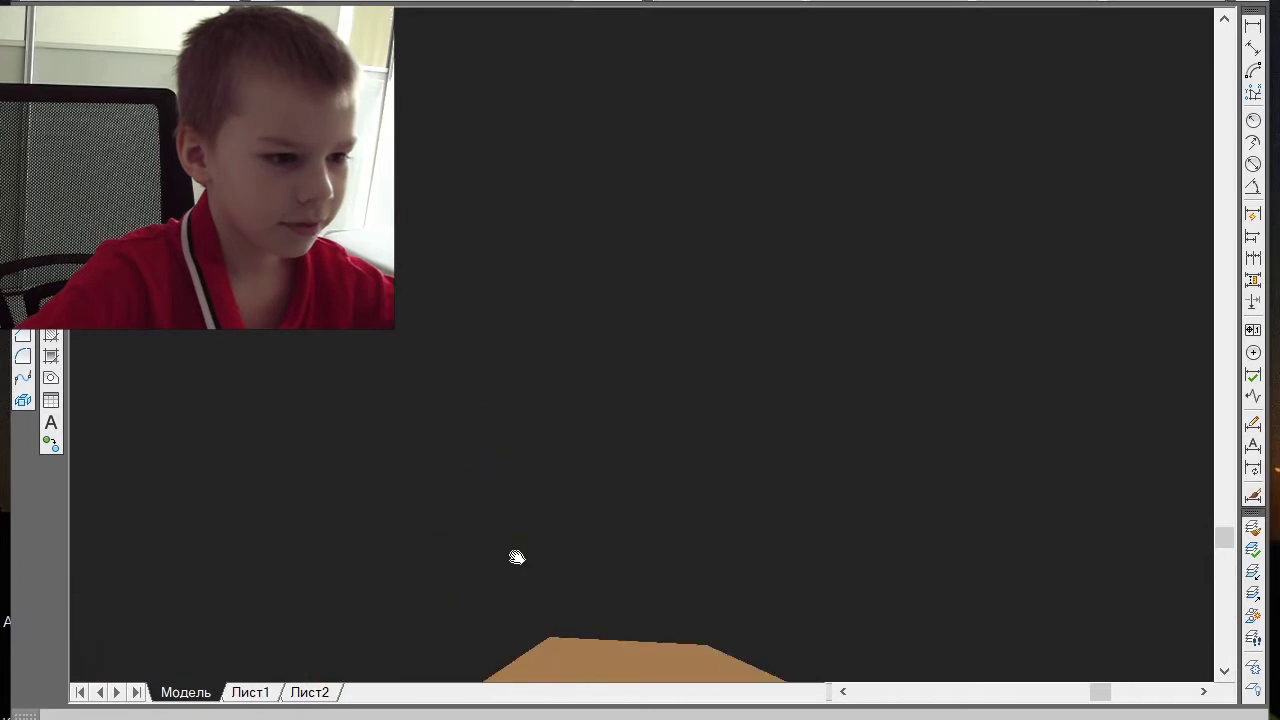
scroll(525, 590, "down", 6)
scroll(540, 640, "up", 4)
scroll(545, 668, "up", 3)
mouse_move(529, 569)
middle_mouse_down()
mouse_move(531, 277)
mouse_move(575, 344)
middle_mouse_up()
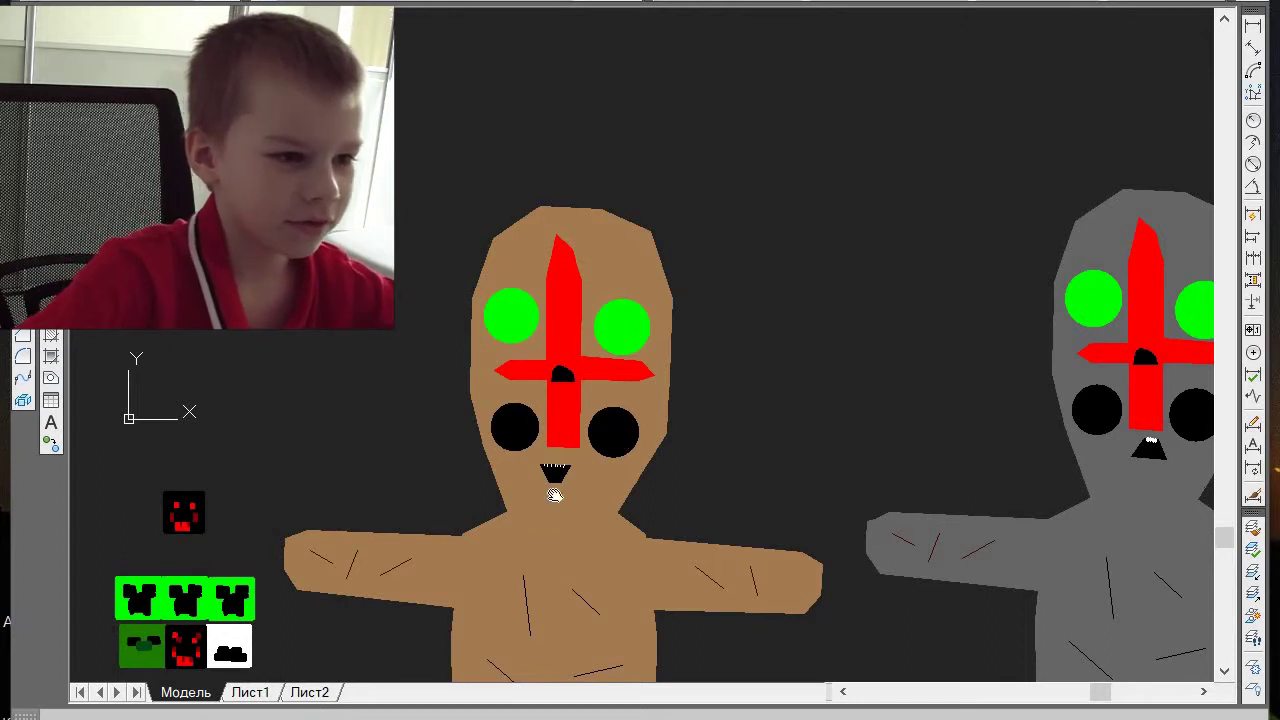
- Examine the statues' red-crossed faces, then zoom back out to Sonic and the helicopters
scroll(500, 535, "up", 4)
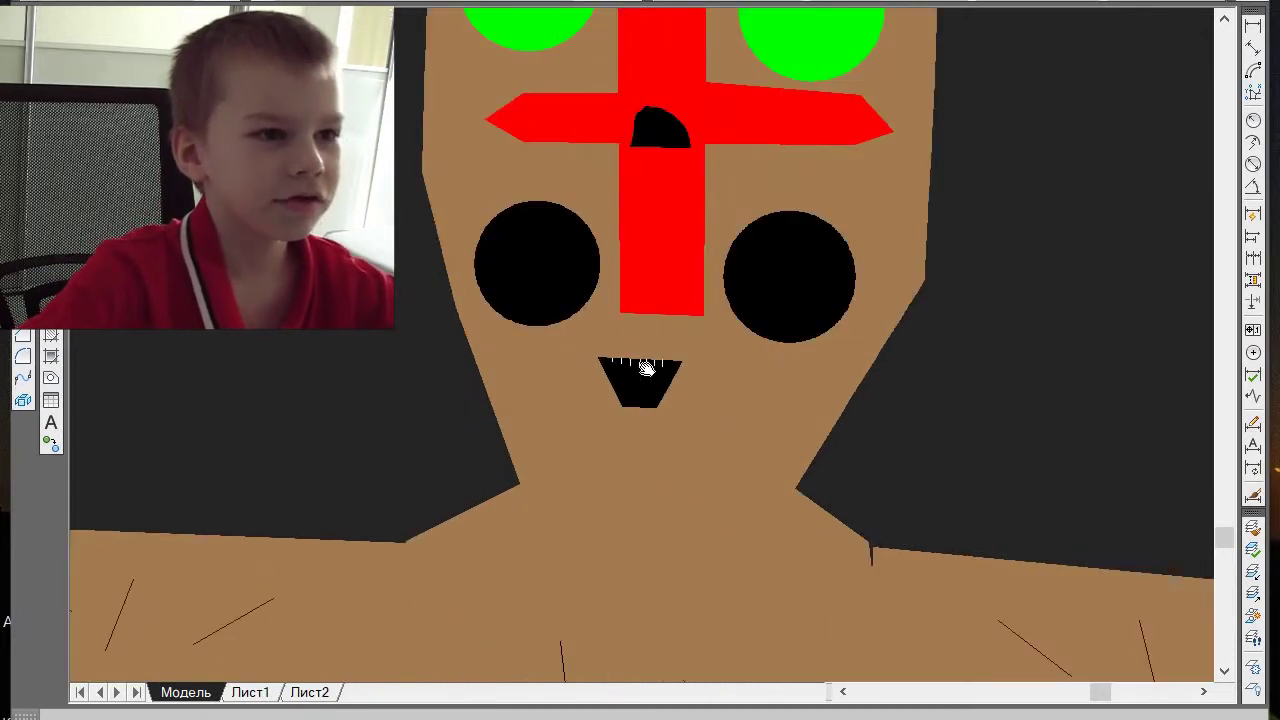
scroll(663, 136, "down", 6)
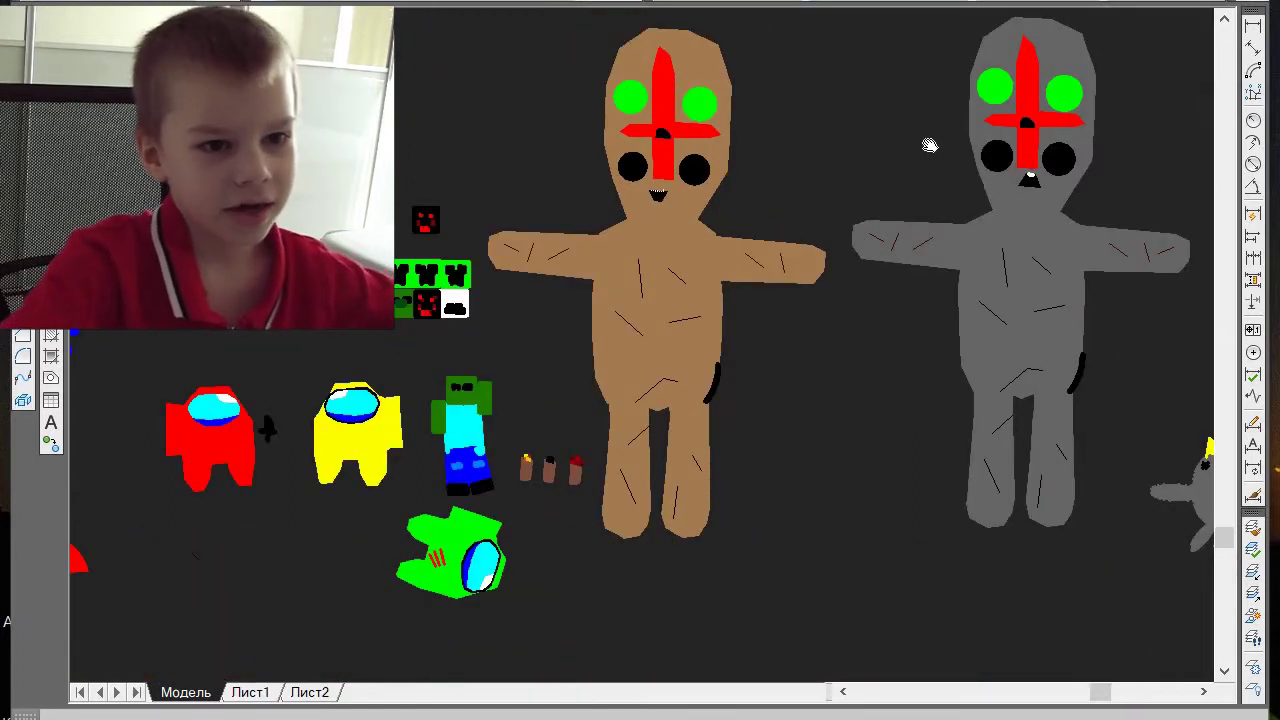
scroll(1107, 340, "up", 4)
scroll(1105, 345, "down", 6)
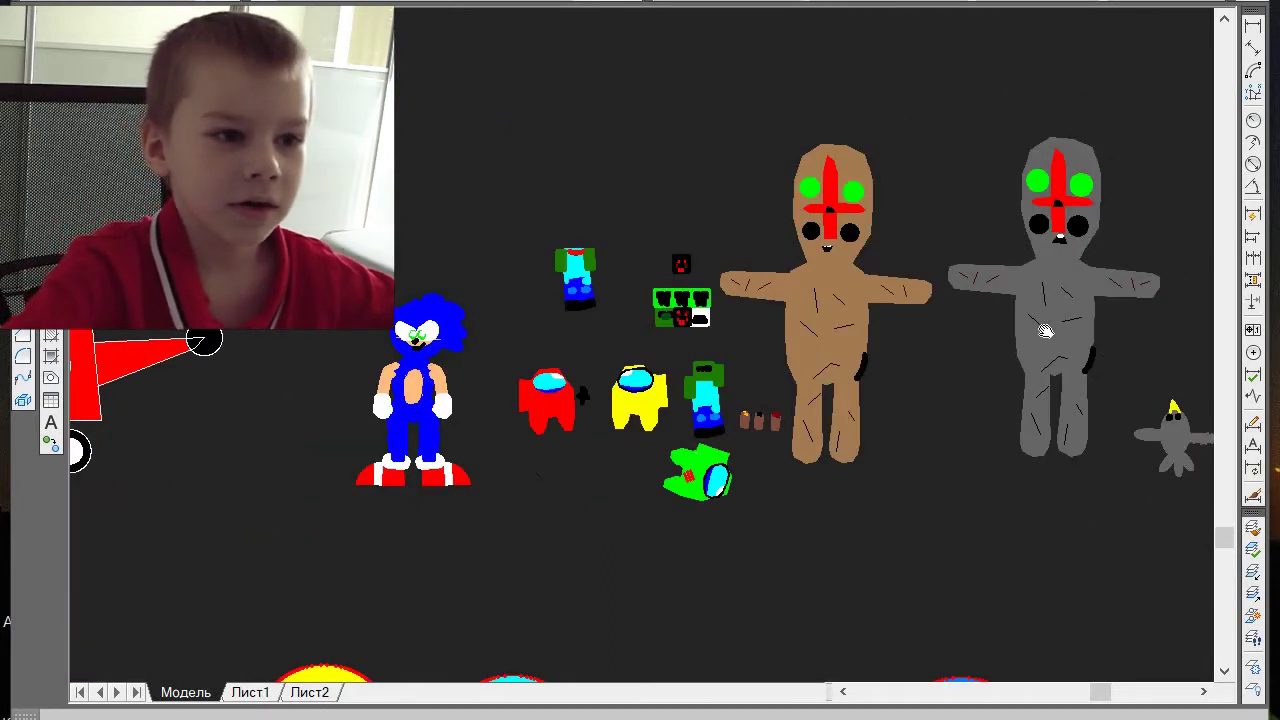
scroll(985, 265, "up", 4)
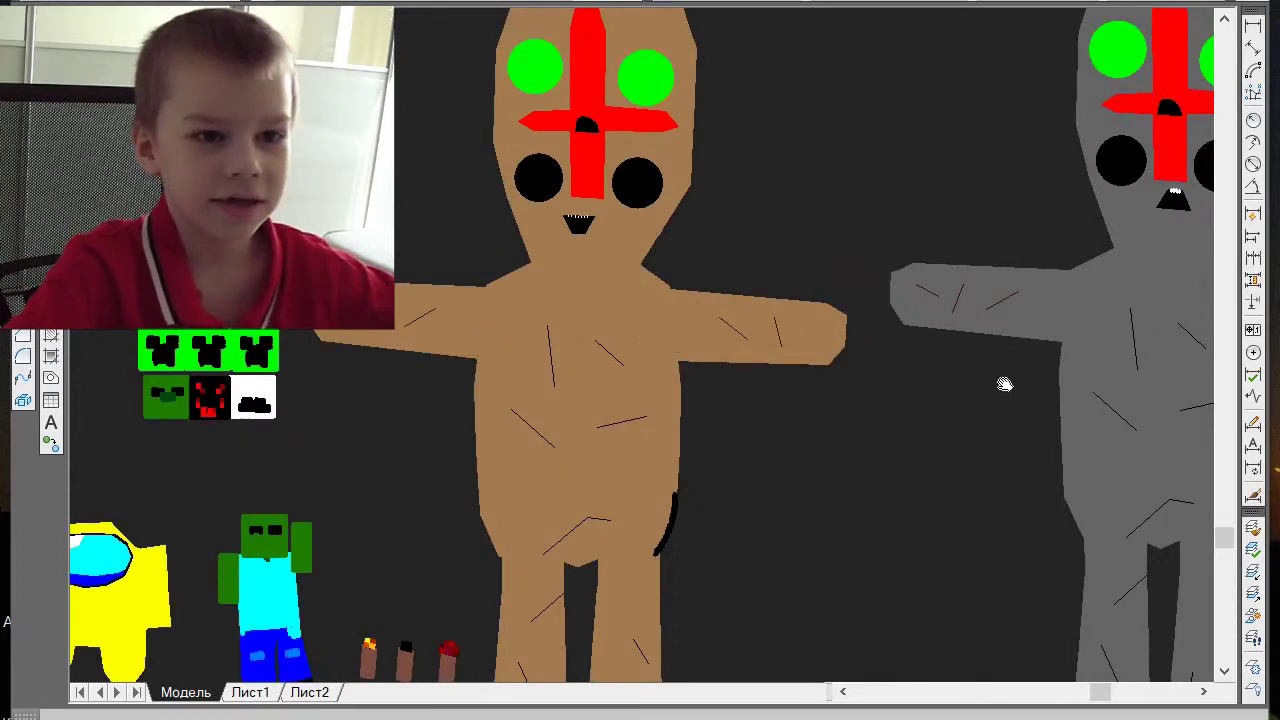
scroll(1030, 334, "down", 5)
scroll(1198, 218, "up", 5)
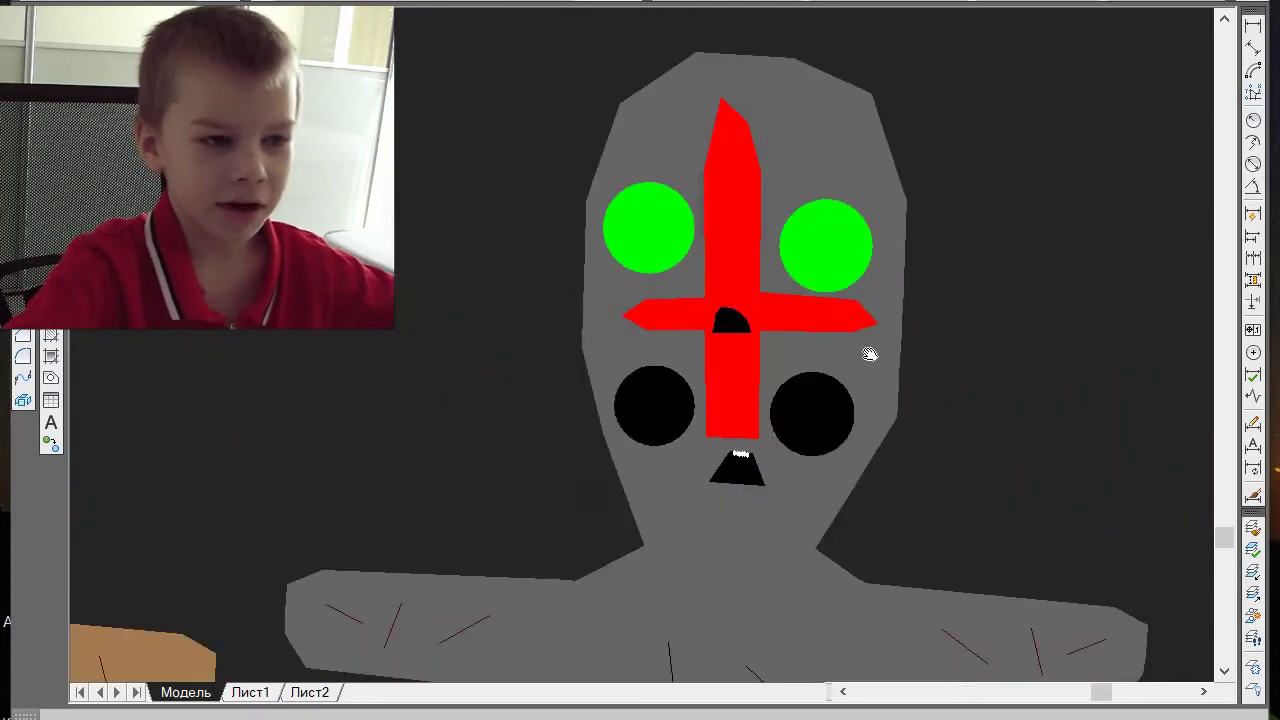
scroll(716, 450, "down", 5)
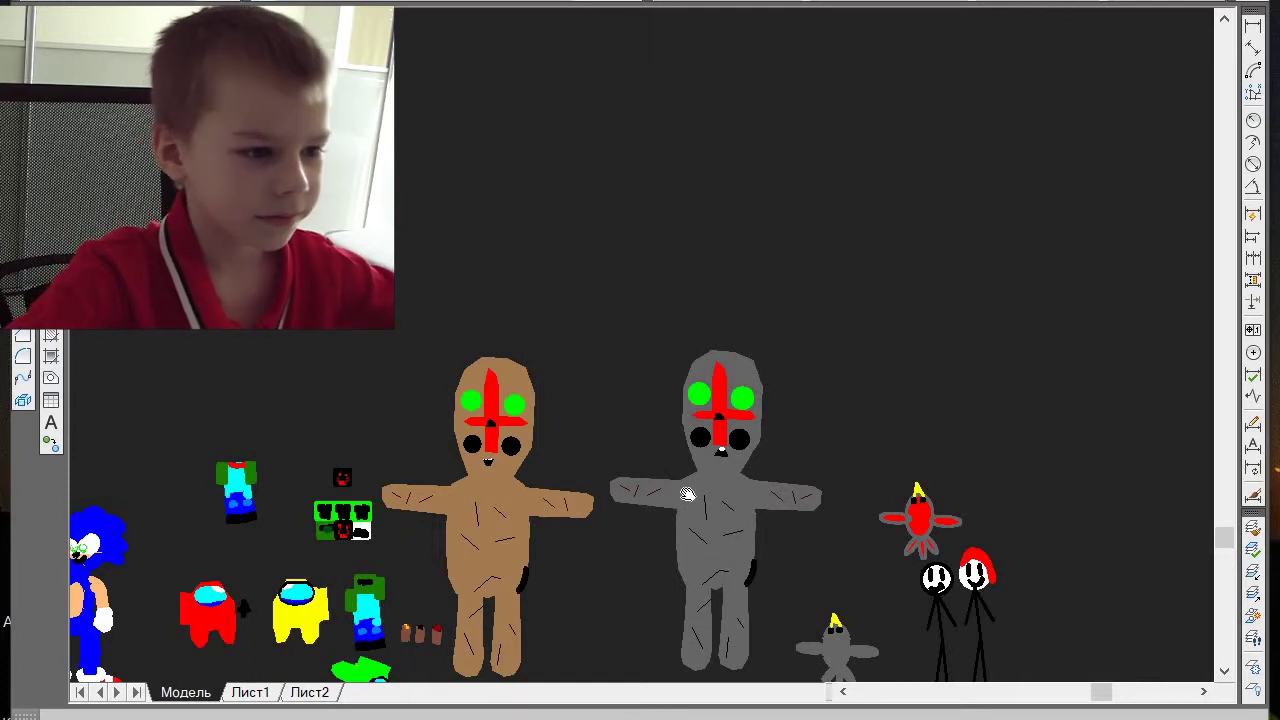
scroll(690, 570, "down", 4)
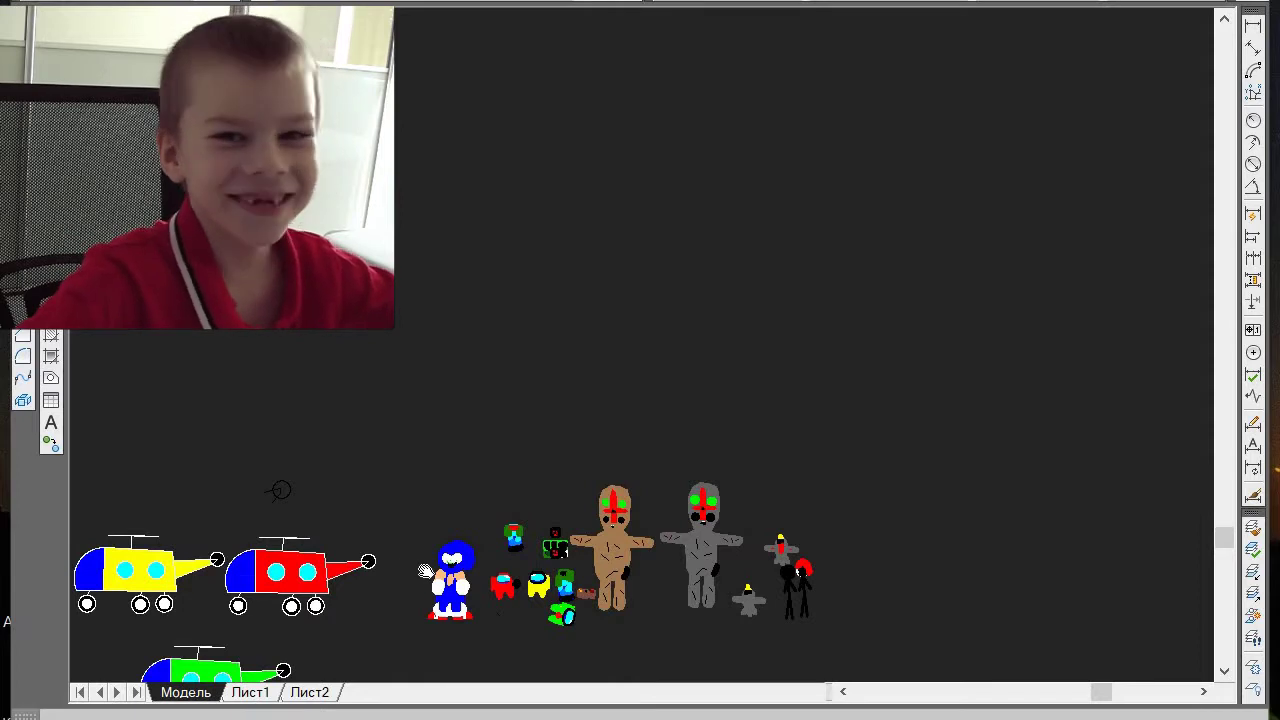
scroll(425, 570, "up", 6)
scroll(595, 595, "down", 4)
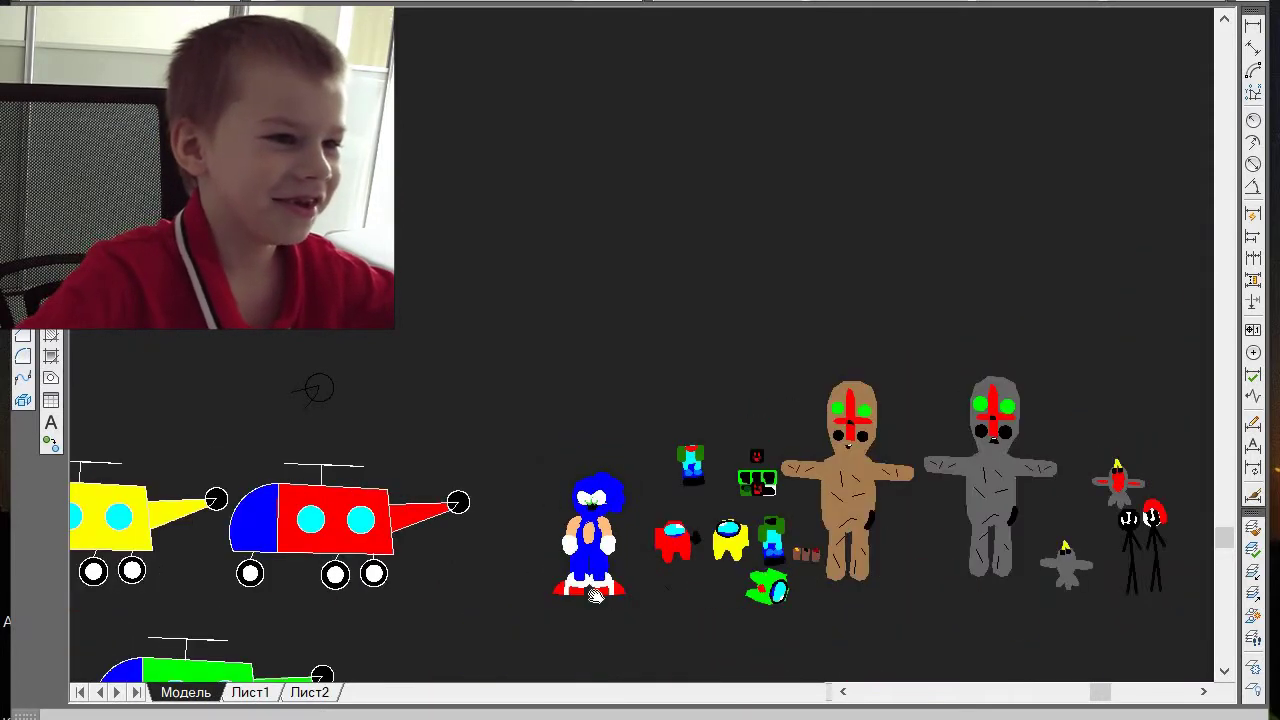
scroll(595, 595, "up", 7)
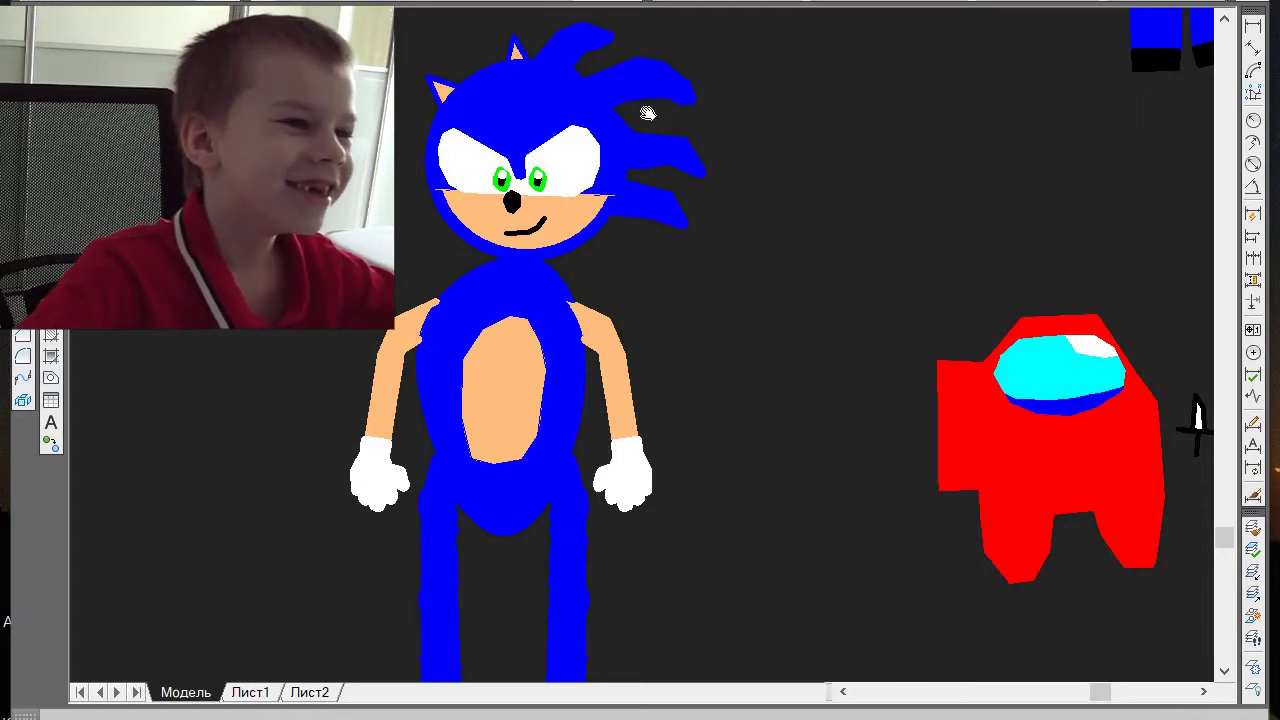
- Close in on Sonic's green-ringed eyes and black nose, then zoom out beside the crewmates
scroll(556, 160, "up", 6)
scroll(554, 157, "down", 5)
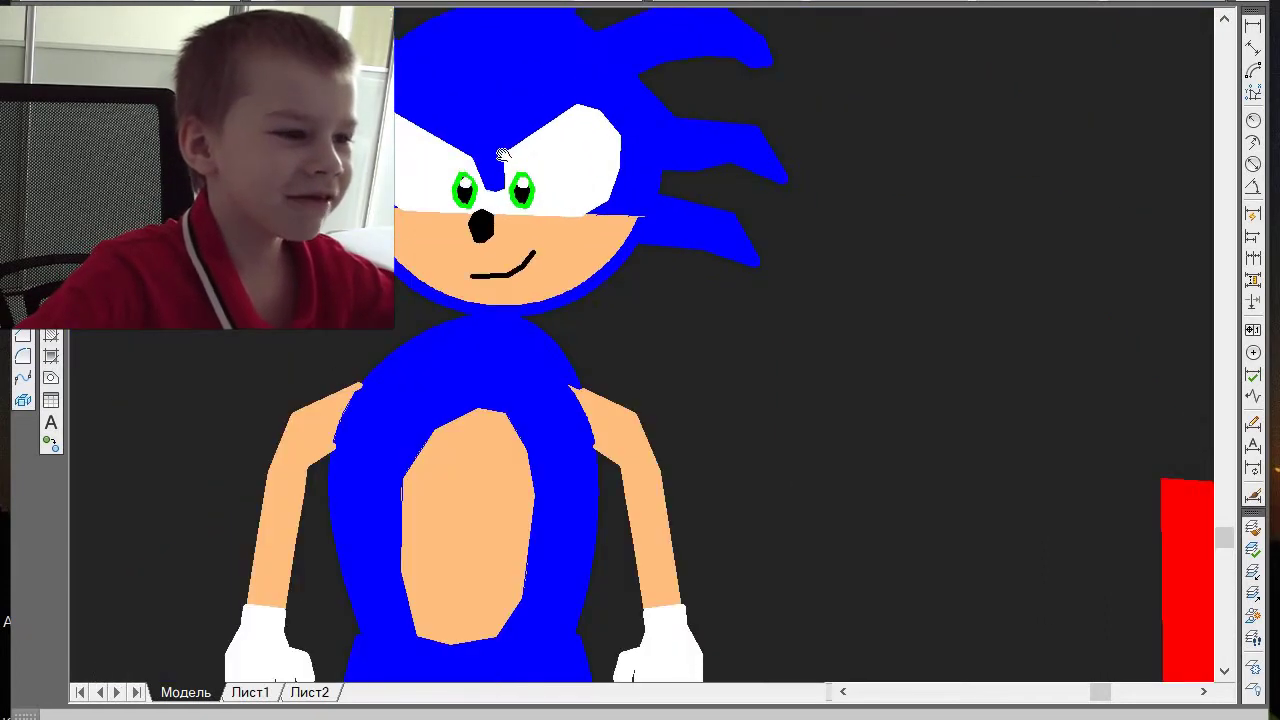
scroll(491, 177, "up", 6)
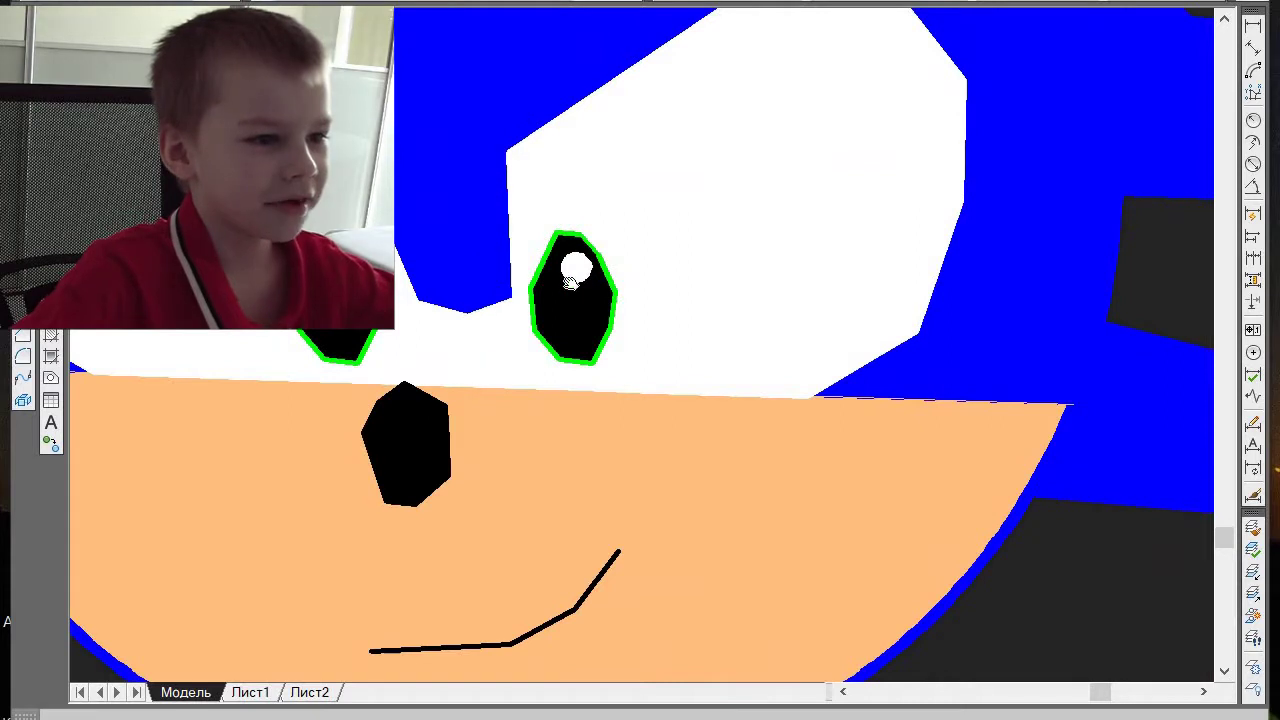
mouse_move(570, 283)
left_mouse_down()
mouse_move(606, 280)
mouse_move(543, 317)
mouse_move(551, 351)
mouse_move(641, 295)
left_mouse_up()
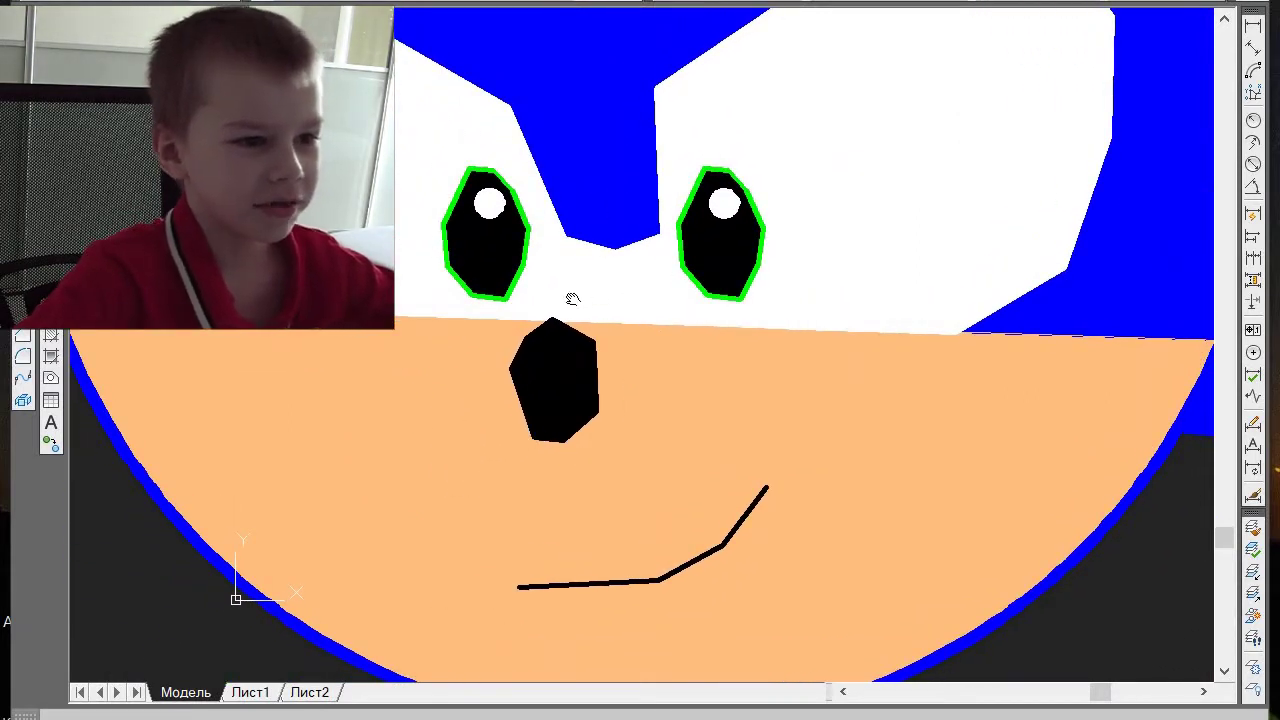
left_click_drag(757, 440, 880, 480)
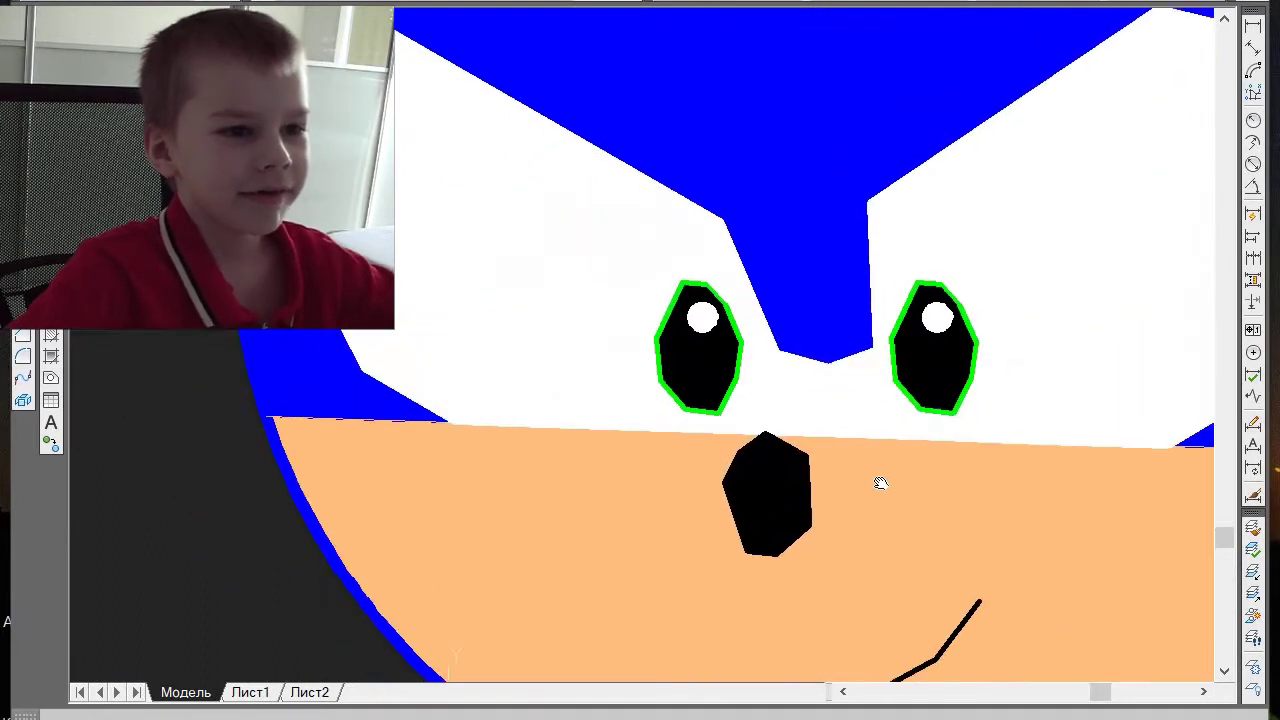
mouse_move(549, 407)
left_mouse_down()
mouse_move(657, 525)
mouse_move(480, 503)
mouse_move(523, 209)
mouse_move(637, 334)
mouse_move(652, 496)
left_mouse_up()
scroll(540, 310, "down", 6)
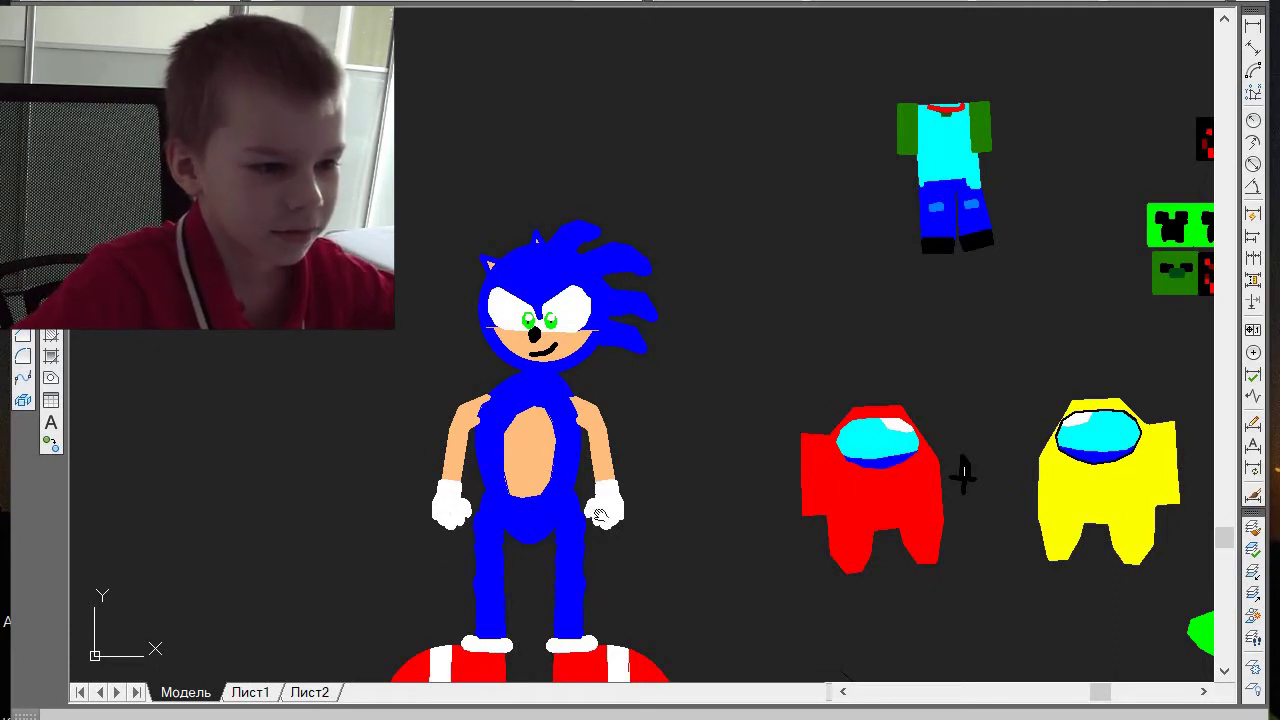
- Zoom out from Sonic's red-and-white shoes and pan left to reveal the red and yellow crewmates
scroll(588, 492, "up", 4)
scroll(650, 555, "up", 5)
scroll(609, 482, "down", 4)
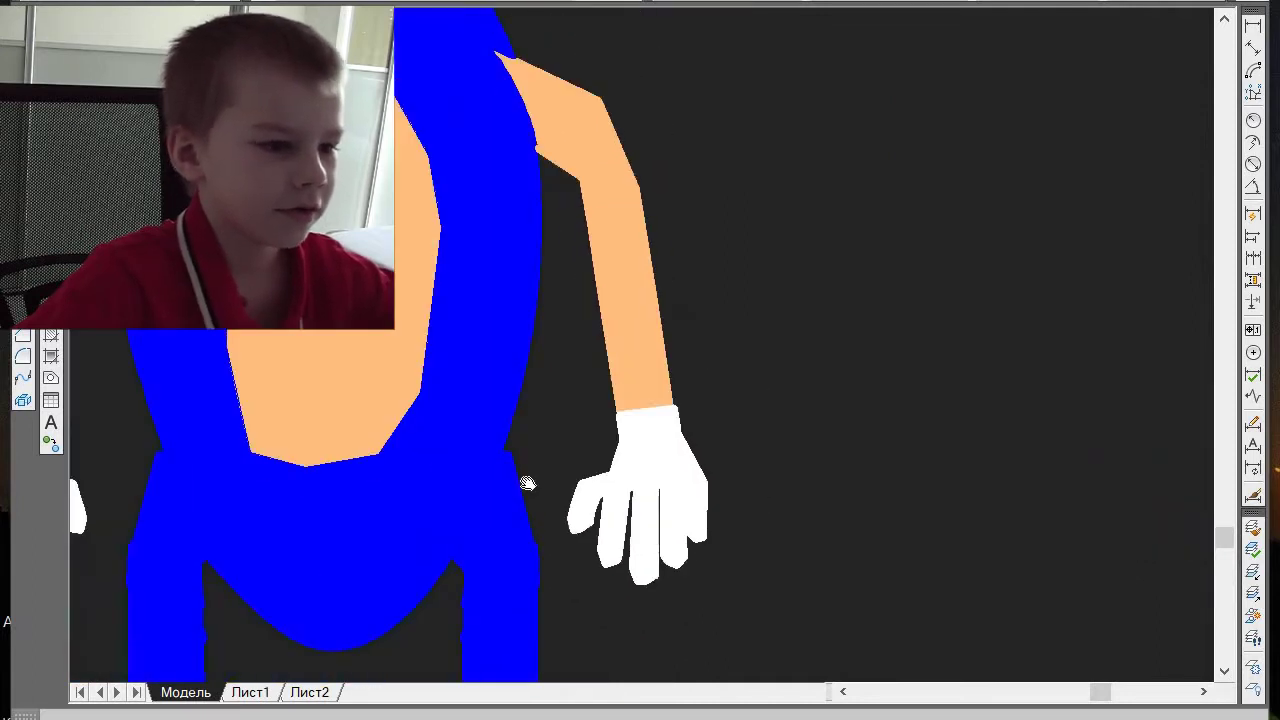
scroll(707, 553, "up", 8)
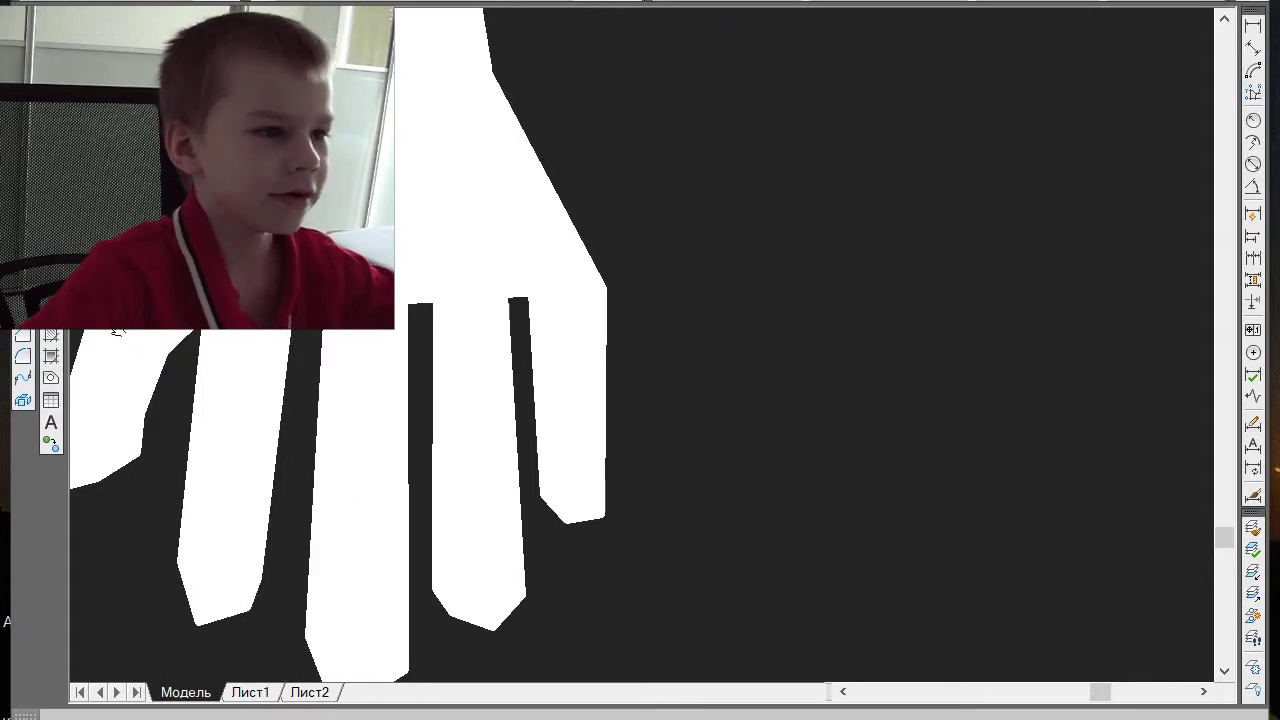
scroll(130, 390, "down", 10)
middle_click_drag(406, 470, 862, 355)
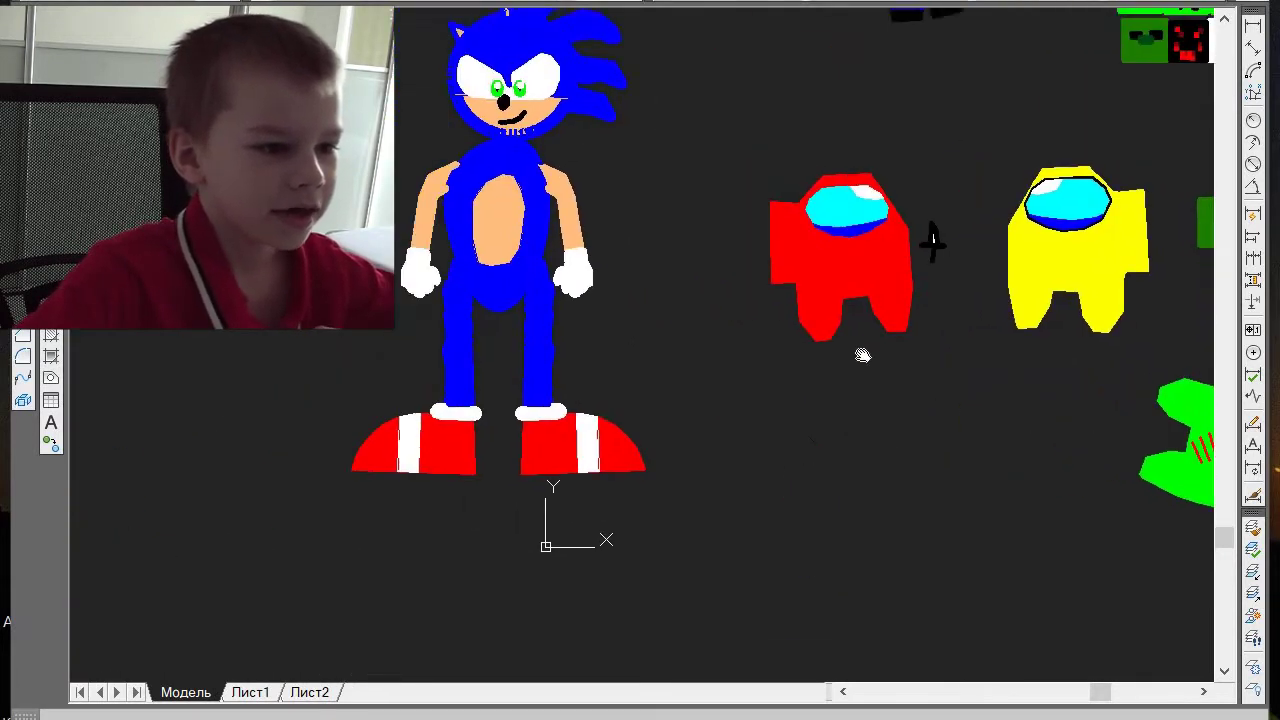
scroll(689, 516, "down", 1)
scroll(689, 516, "up", 5)
middle_click_drag(389, 535, 546, 506)
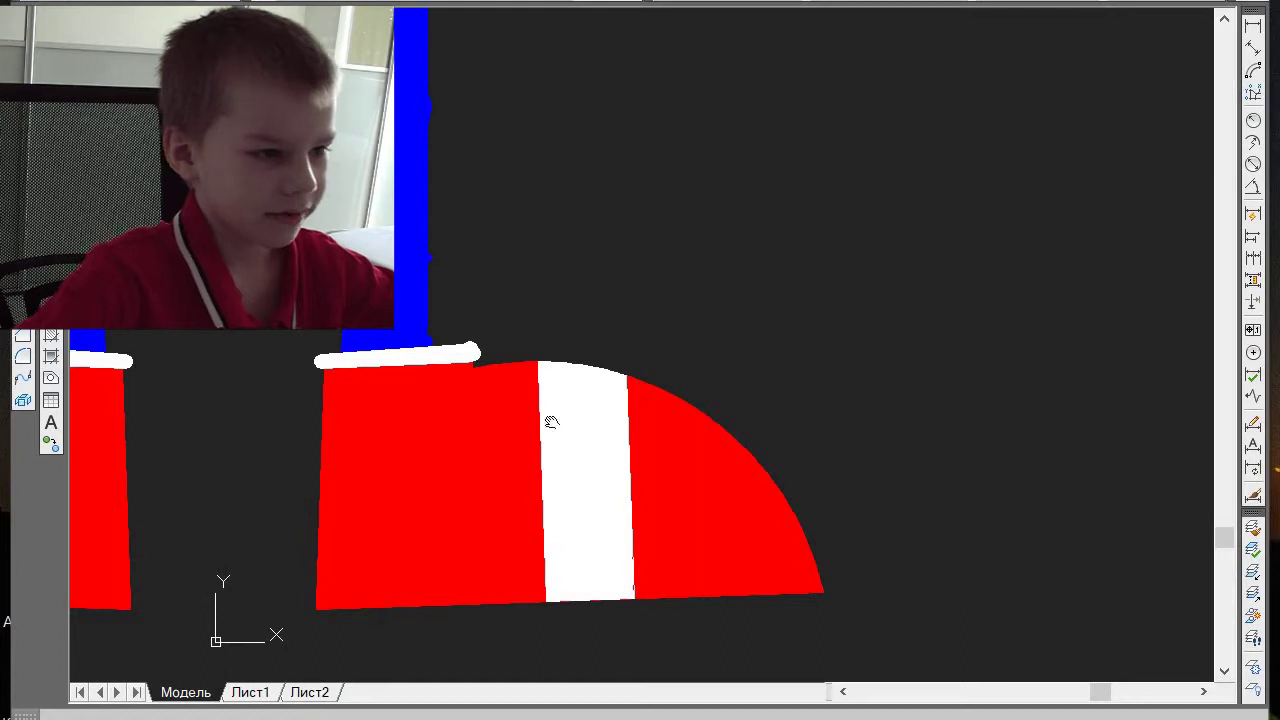
scroll(186, 423, "down", 3)
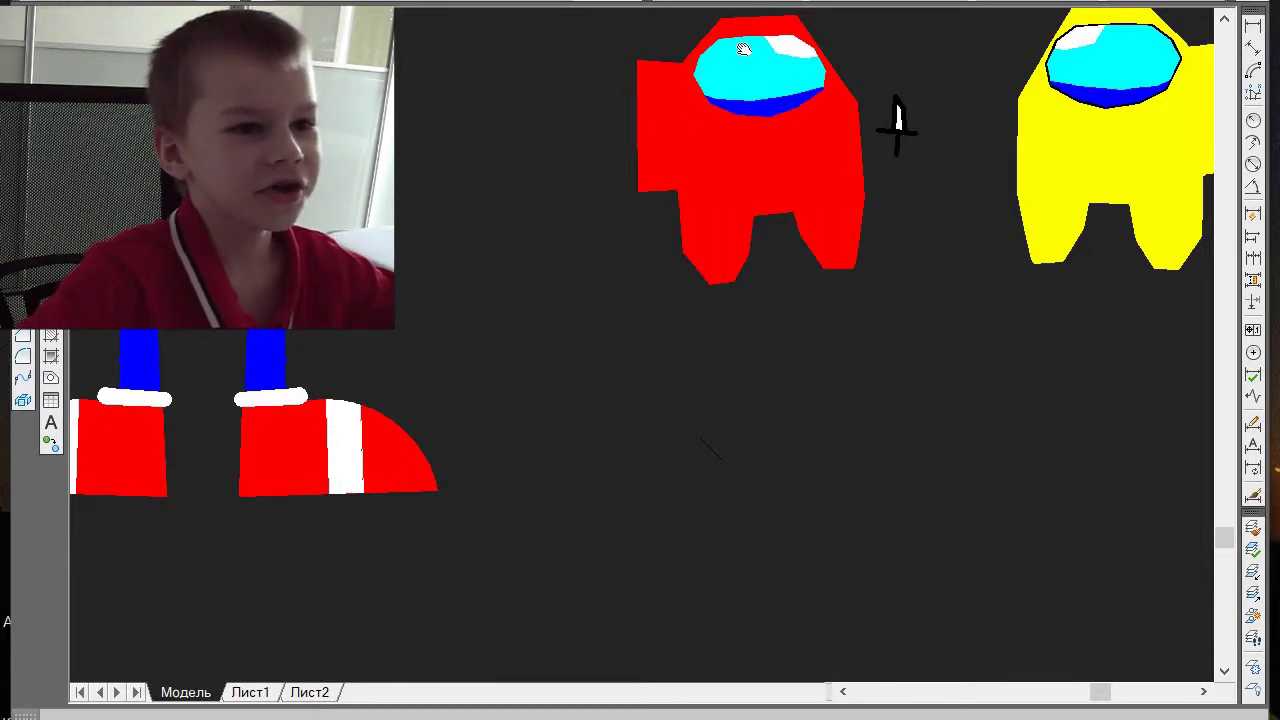
- Zoom in on the red crewmate's knife and the yellow crewmate
scroll(745, 78, "up", 5)
scroll(884, 338, "down", 5)
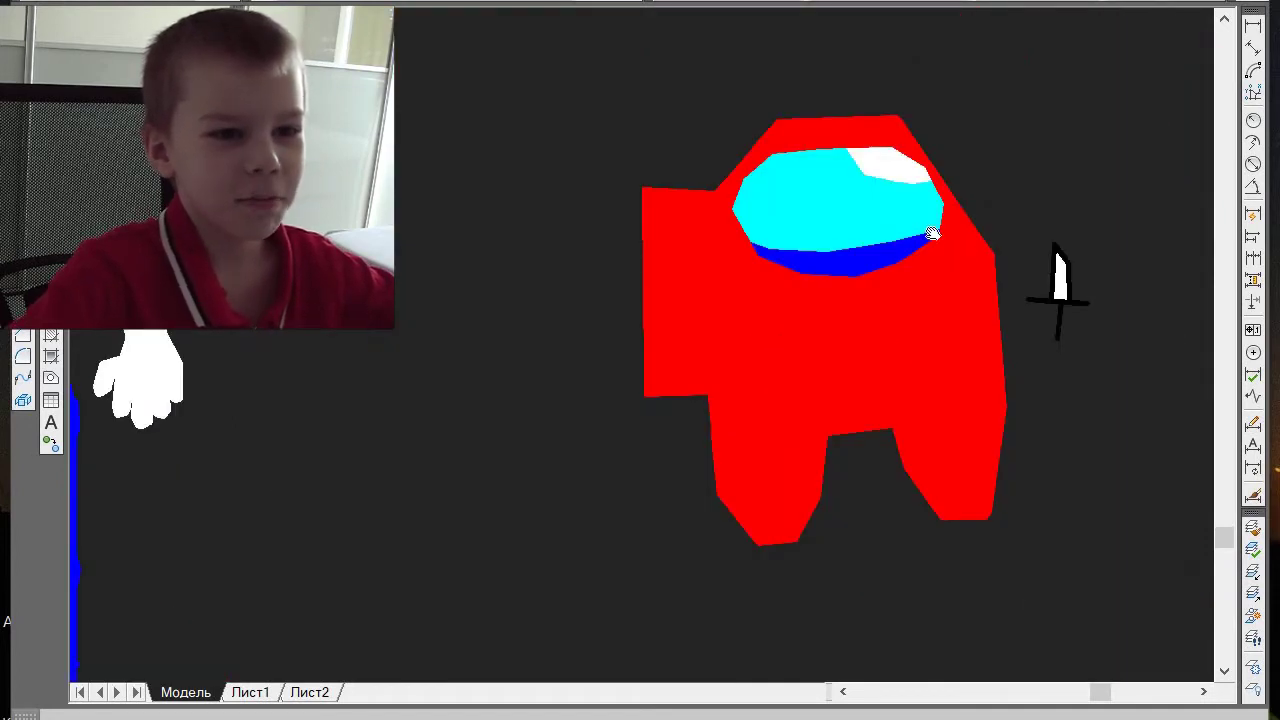
scroll(986, 230, "up", 2)
scroll(986, 230, "down", 2)
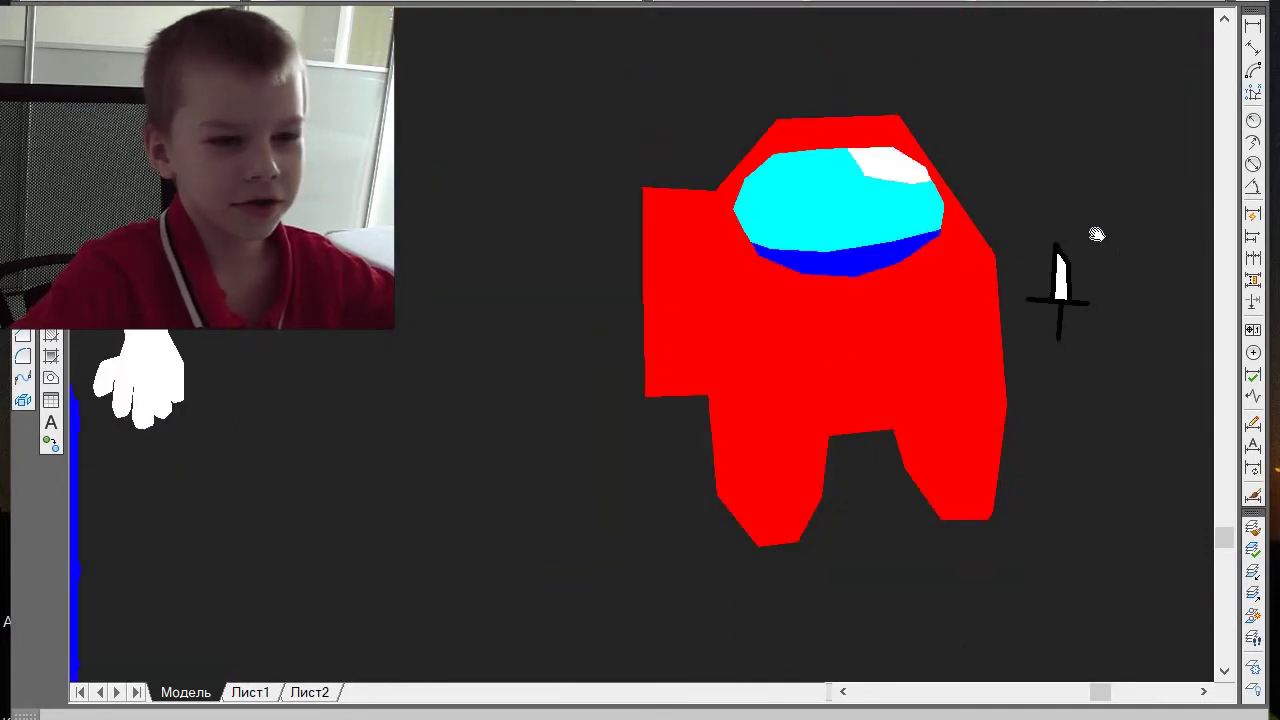
scroll(1094, 236, "up", 3)
scroll(1011, 300, "down", 3)
scroll(1020, 280, "up", 3)
scroll(994, 363, "up", 2)
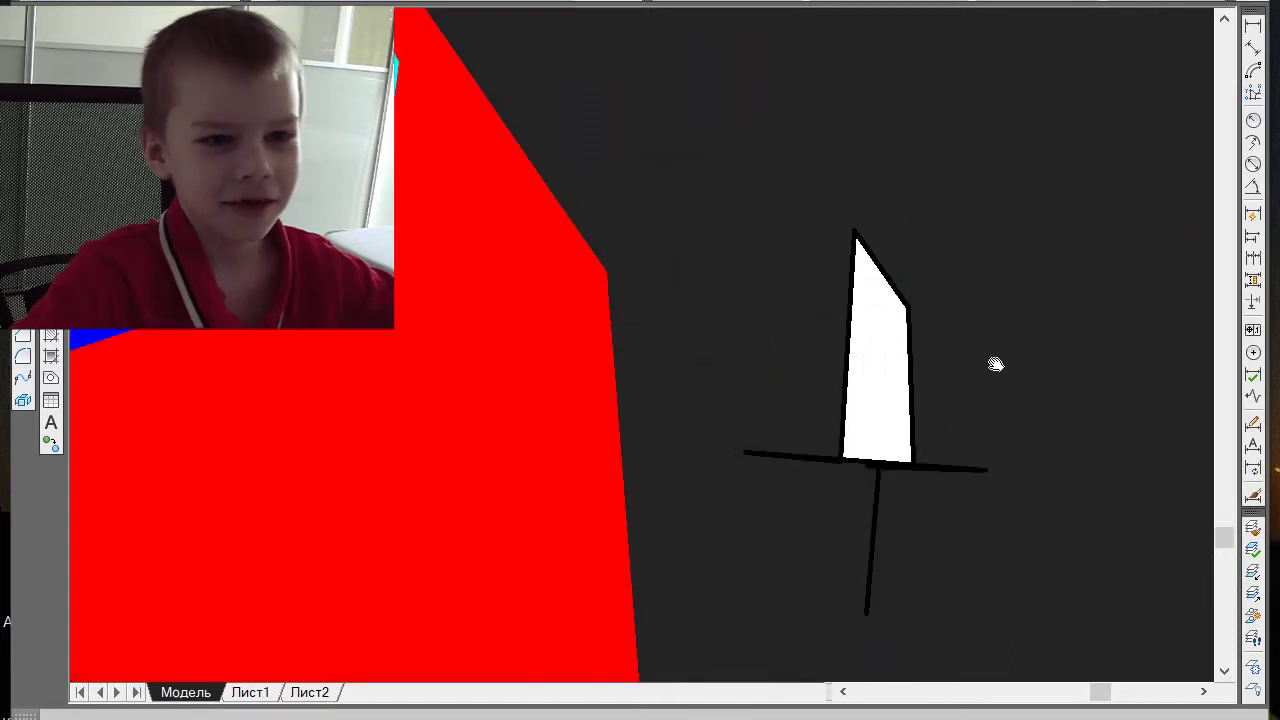
scroll(975, 409, "down", 6)
scroll(1090, 400, "up", 5)
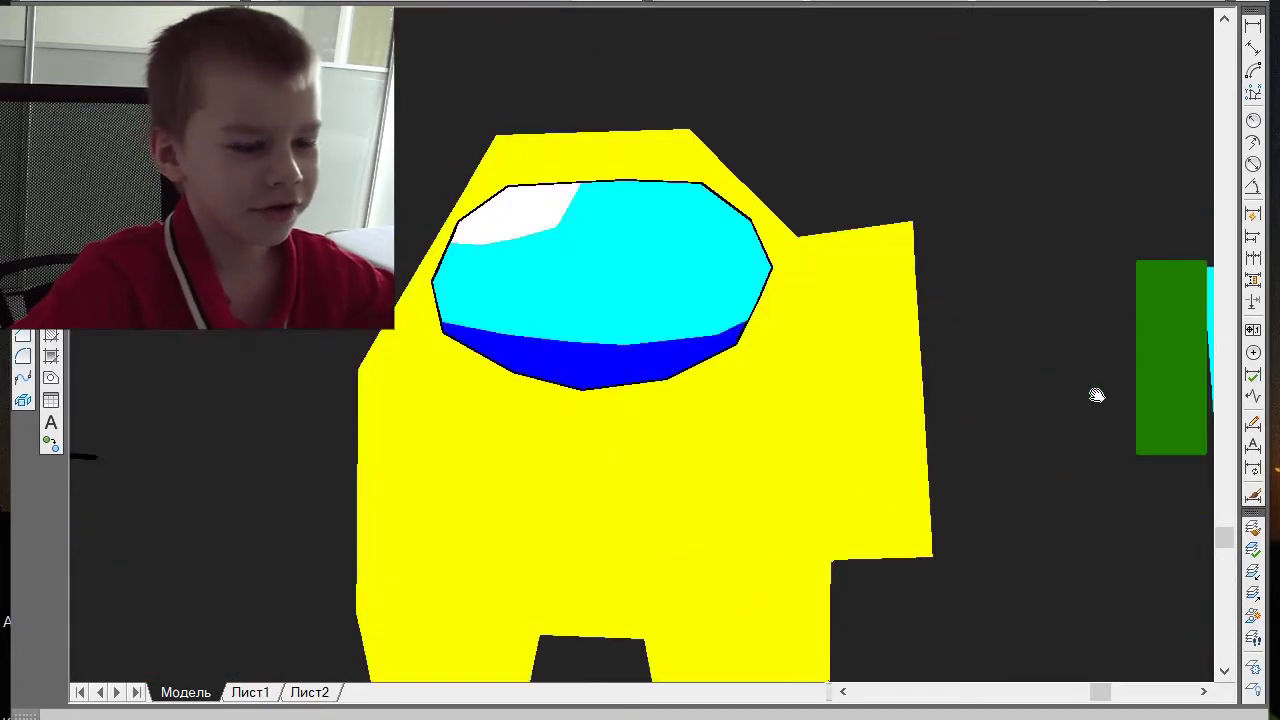
- Inspect the green crewmate's three red slash marks, then zoom far out to the full collection
scroll(925, 362, "down", 2)
scroll(900, 420, "down", 4)
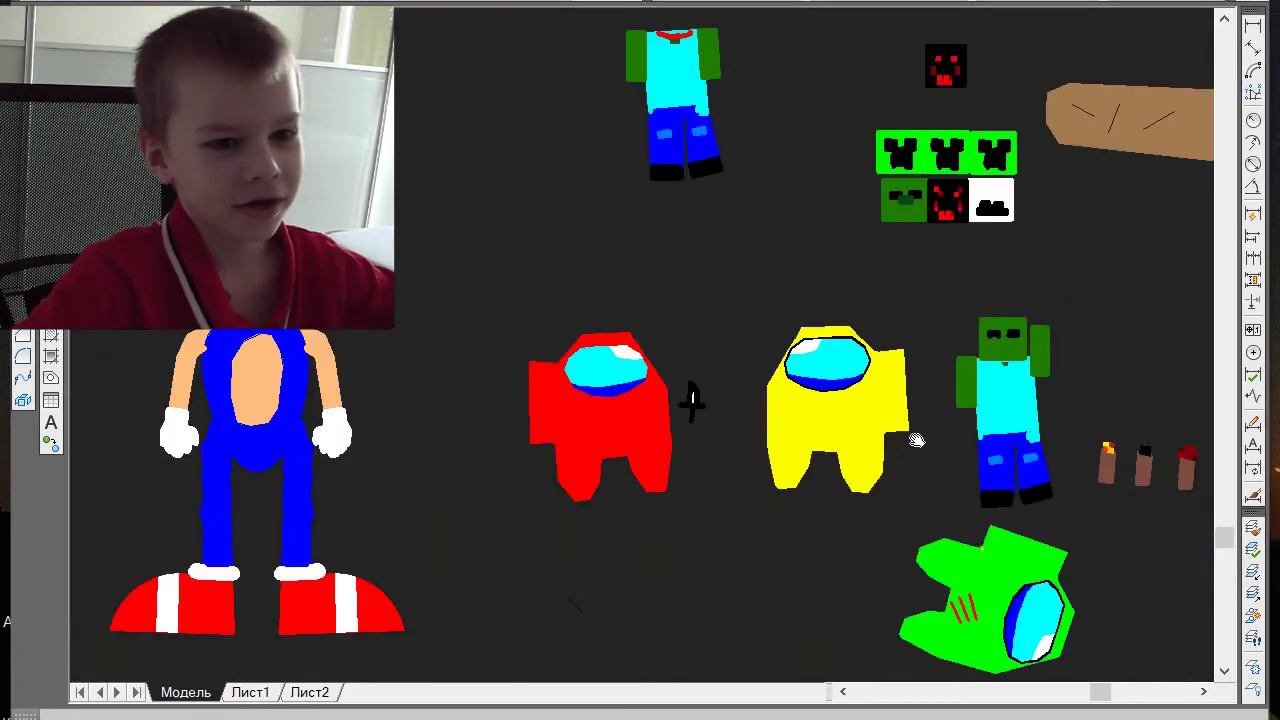
scroll(914, 443, "up", 2)
scroll(917, 434, "down", 4)
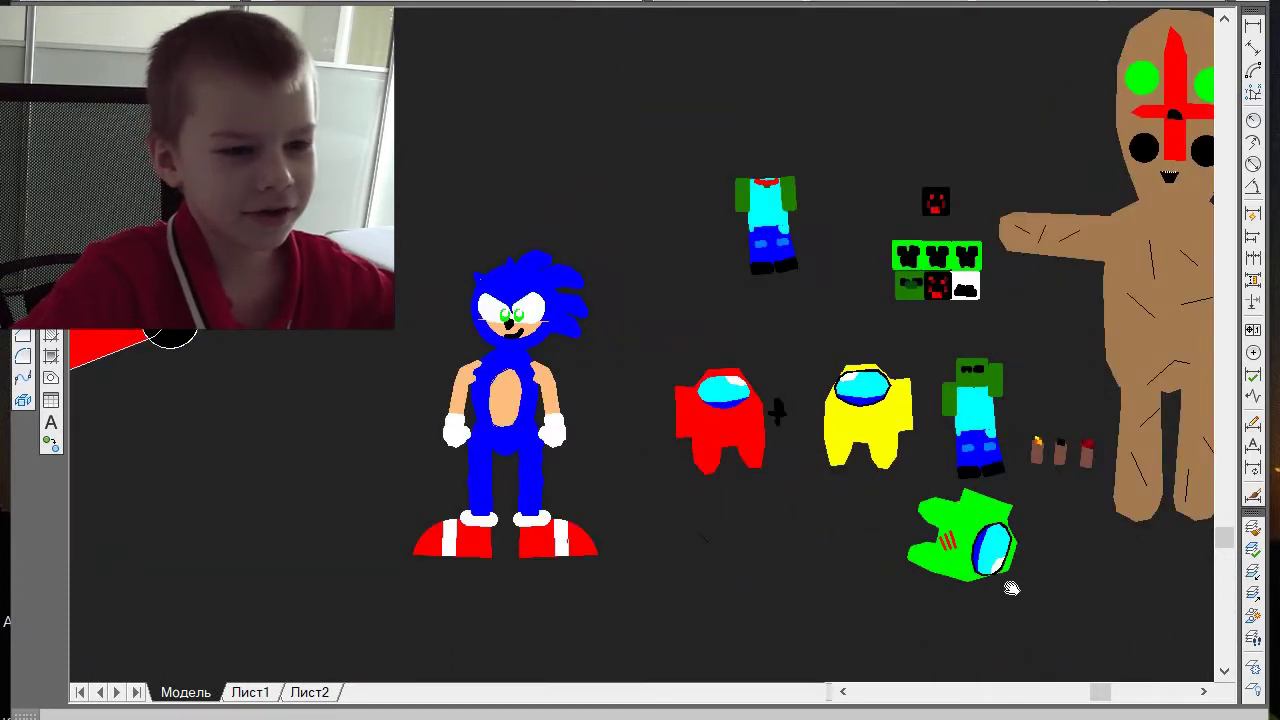
scroll(1002, 591, "up", 5)
scroll(1004, 544, "up", 3)
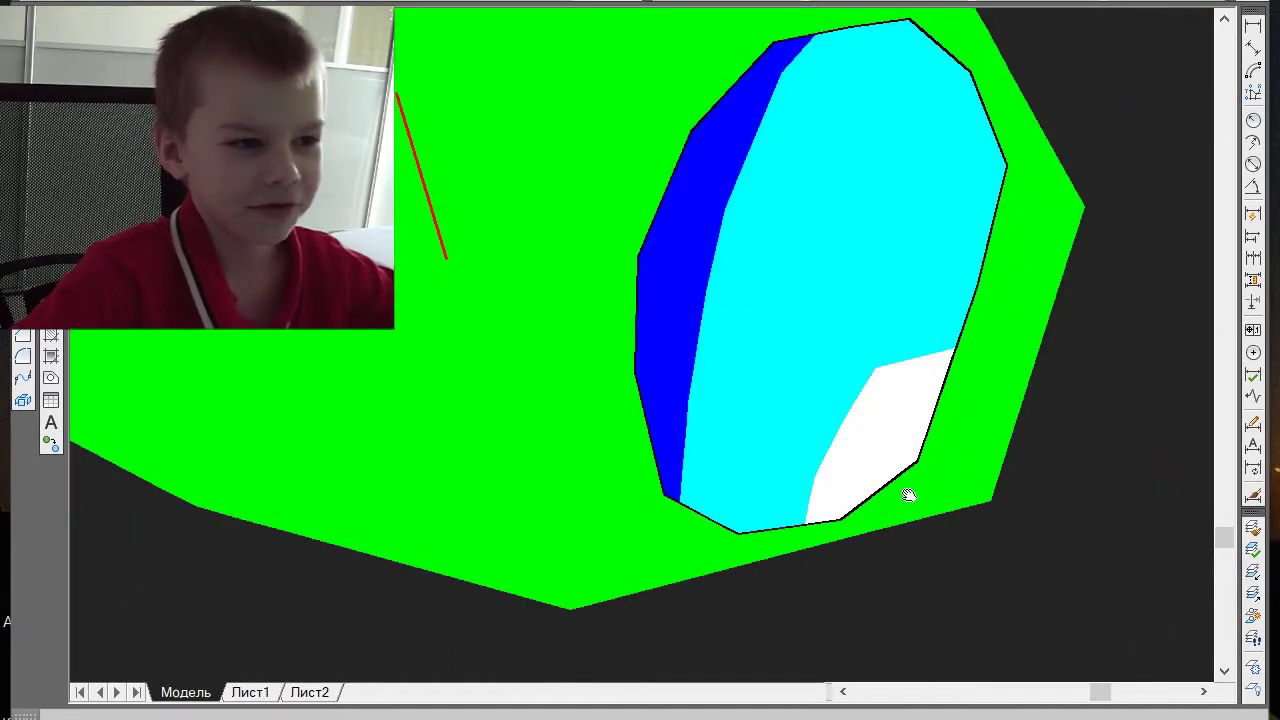
scroll(906, 494, "down", 3)
scroll(777, 329, "up", 4)
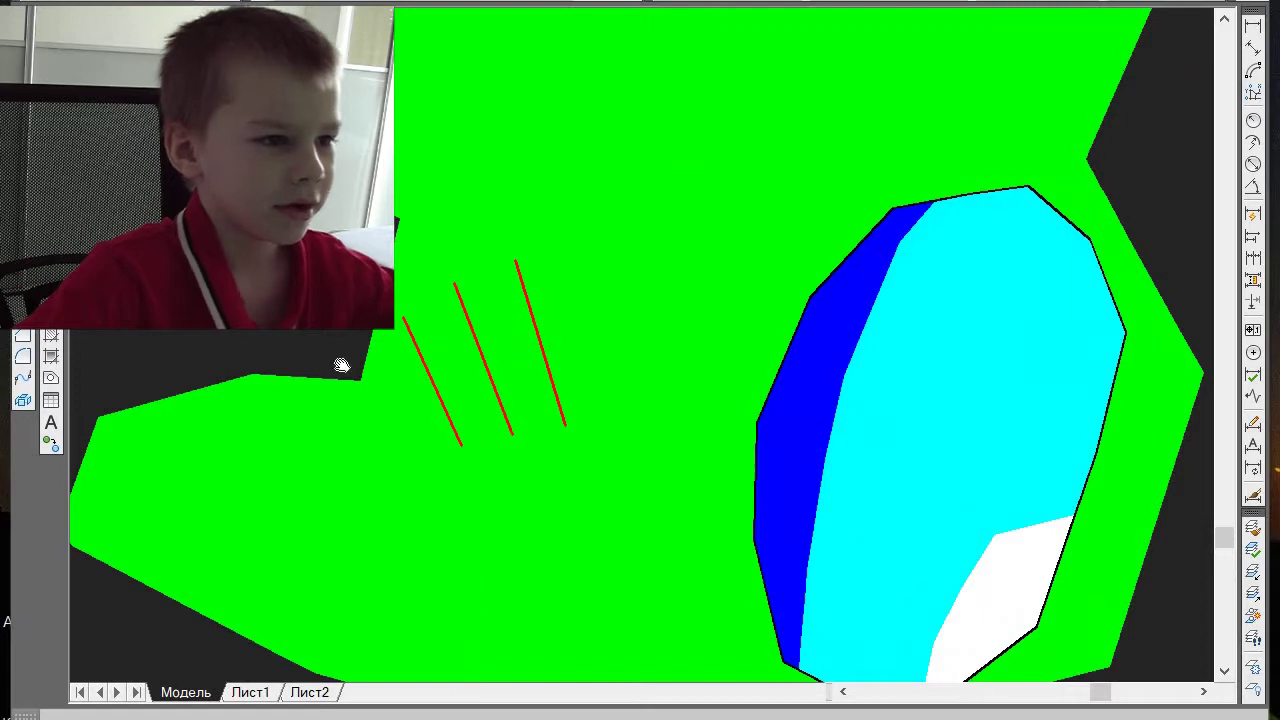
scroll(341, 366, "up", 2)
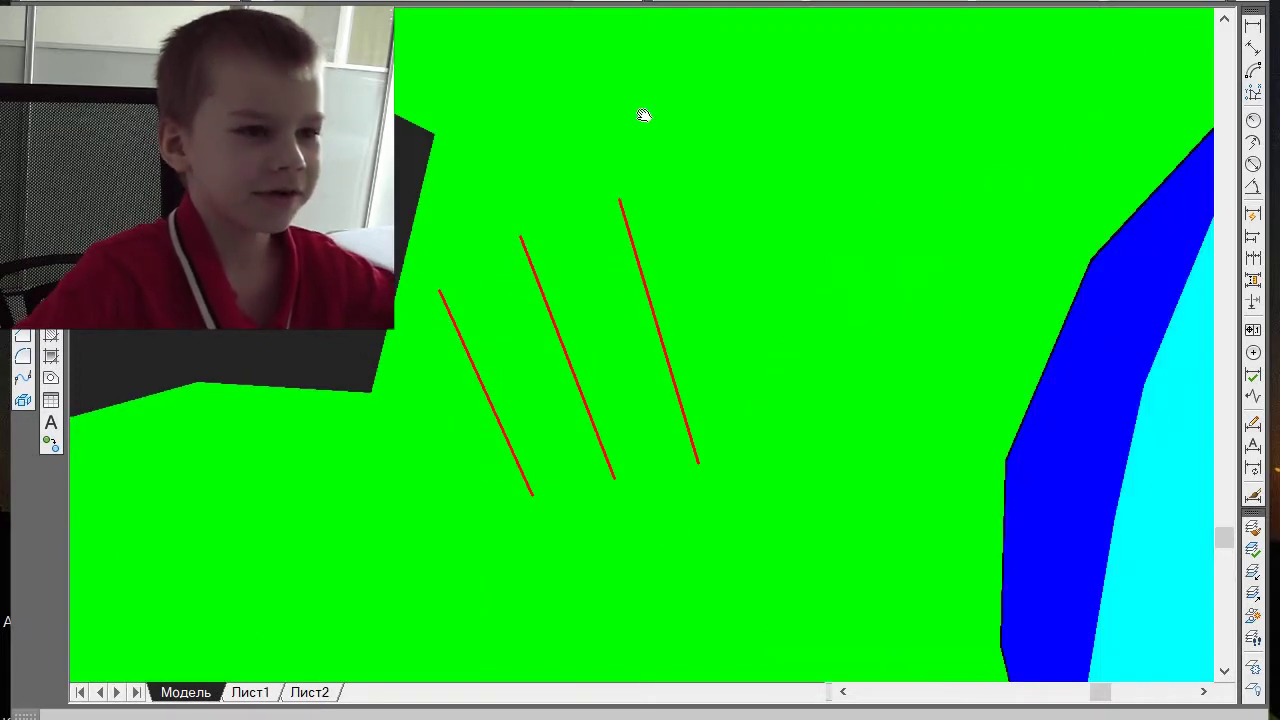
scroll(665, 265, "down", 10)
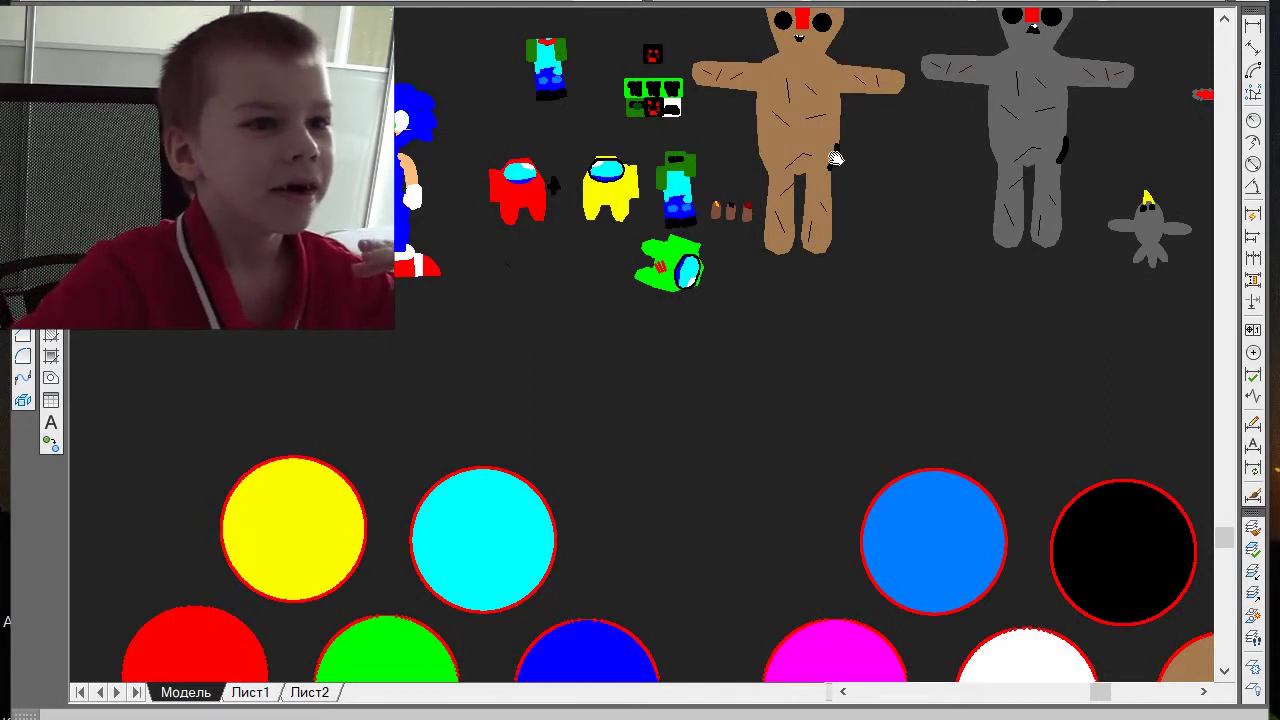
- Zoom toward the blocky zombie and close in on the posts with orange-yellow, black and red tips
scroll(631, 134, "up", 2)
scroll(640, 130, "down", 4)
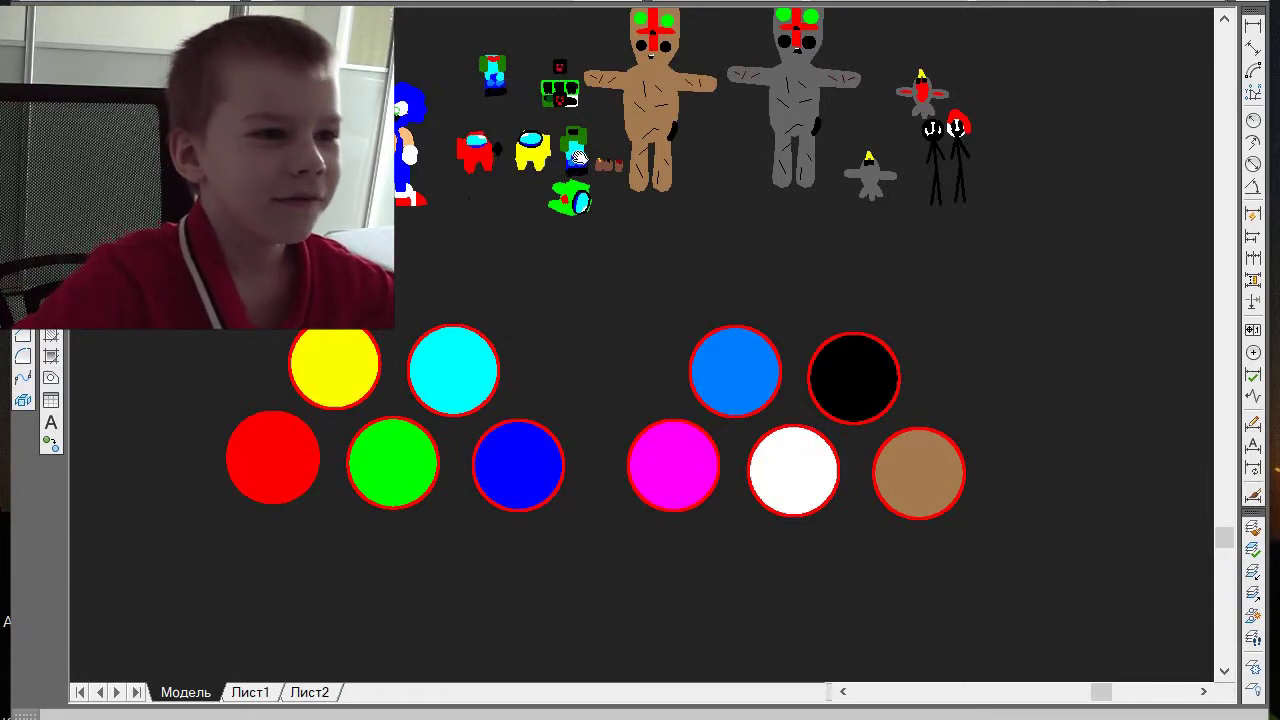
scroll(578, 157, "up", 4)
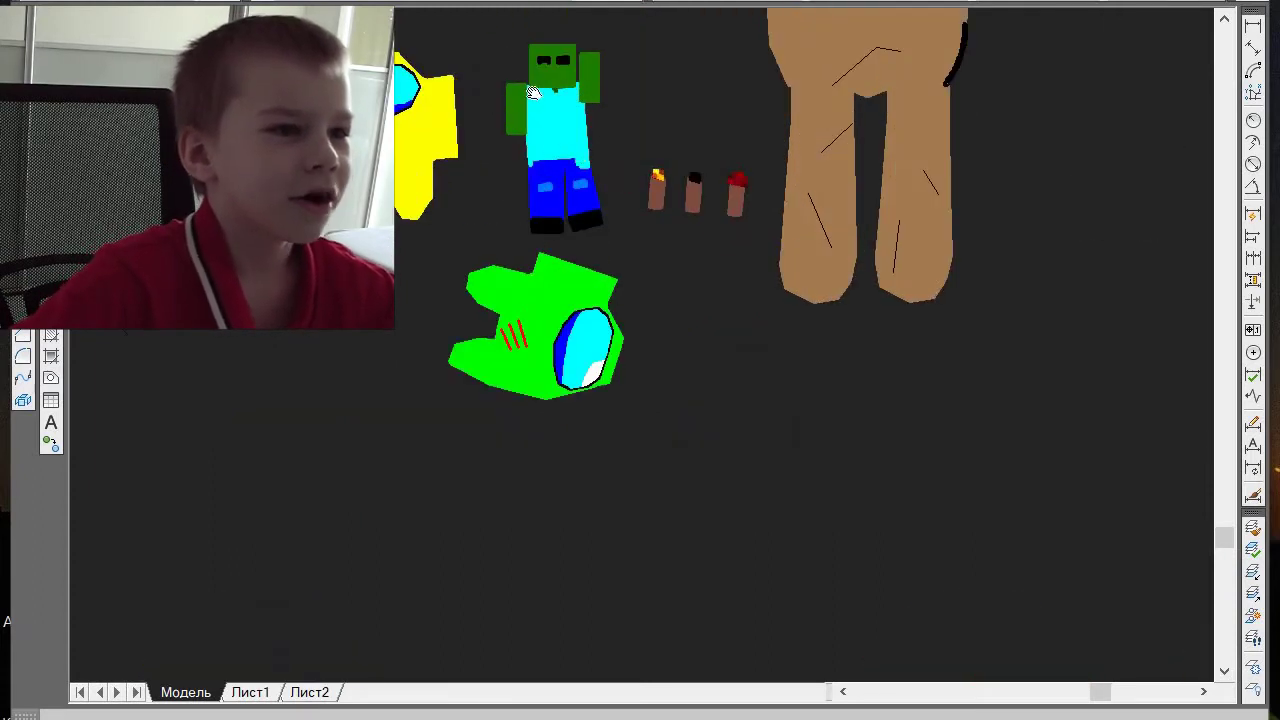
scroll(533, 92, "up", 4)
scroll(555, 110, "down", 8)
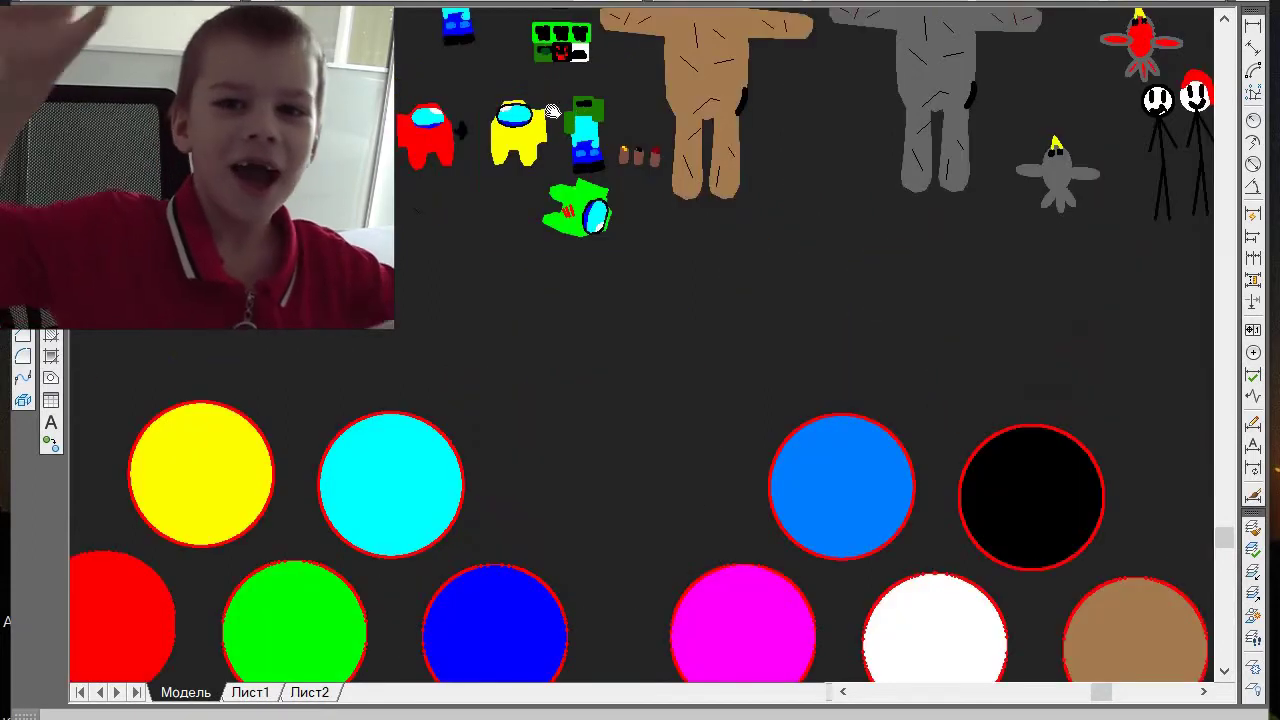
scroll(555, 110, "up", 5)
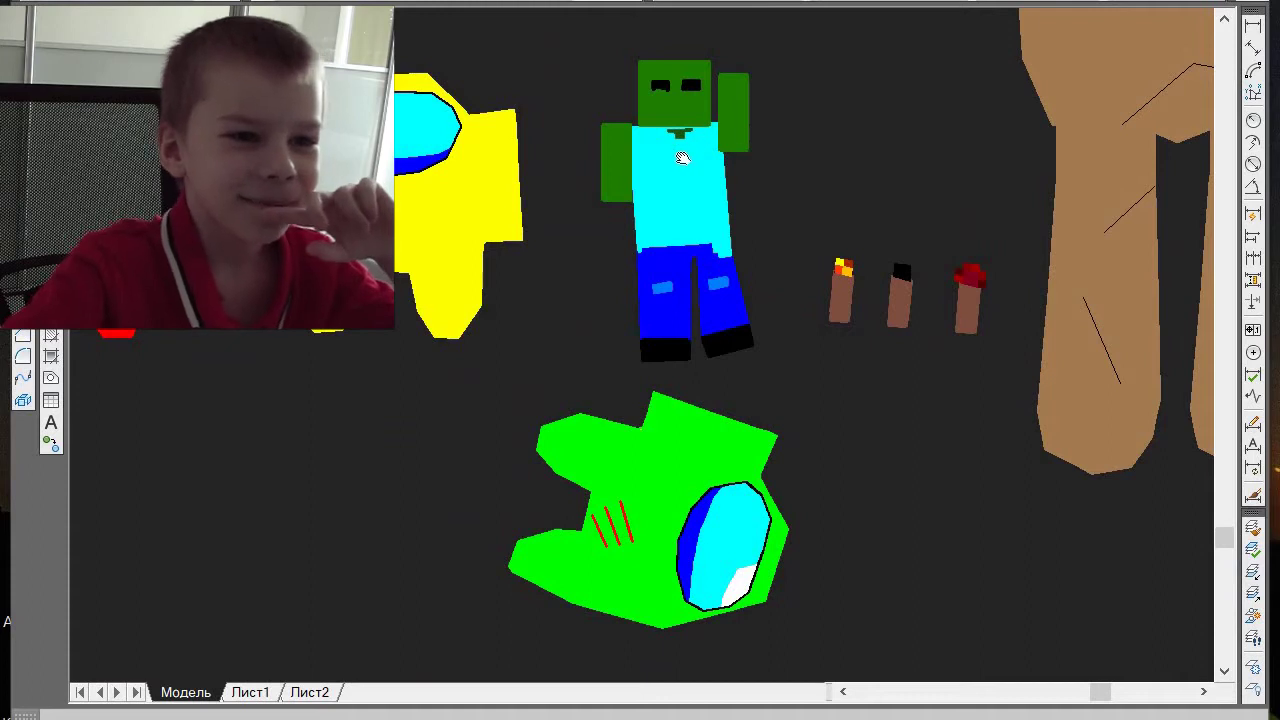
scroll(697, 142, "up", 3)
scroll(1020, 334, "down", 3)
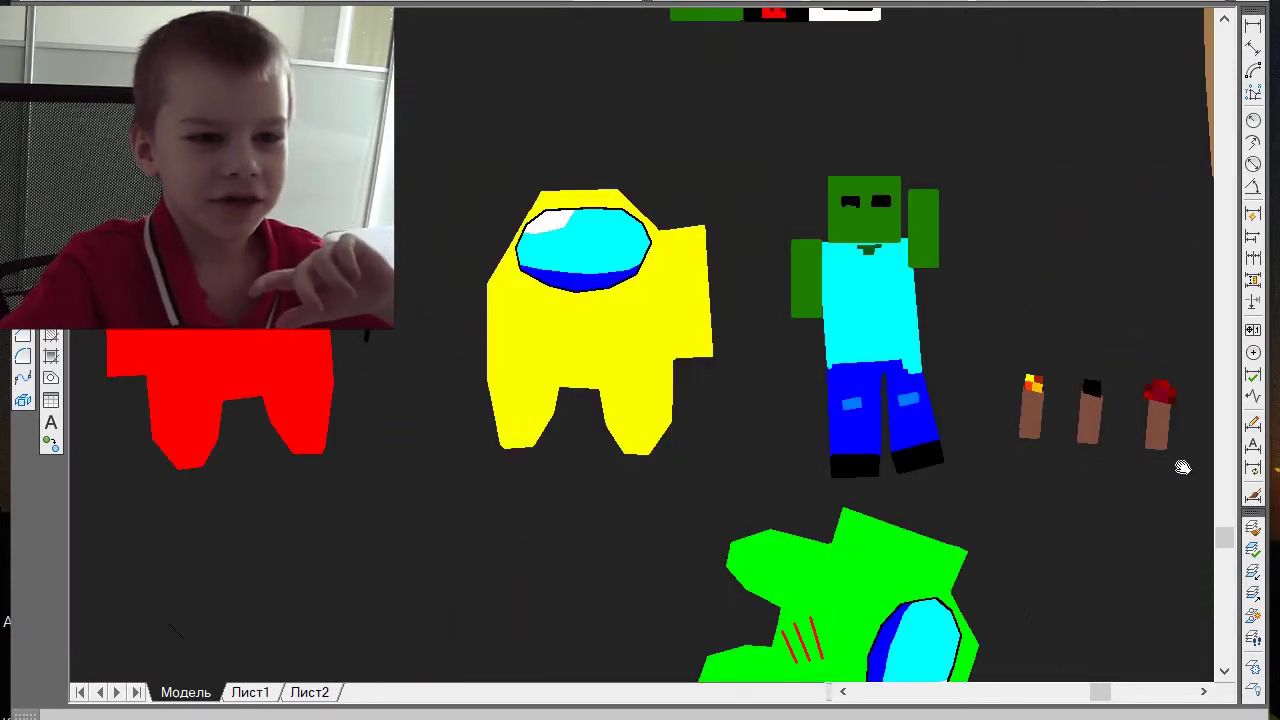
scroll(1151, 418, "up", 5)
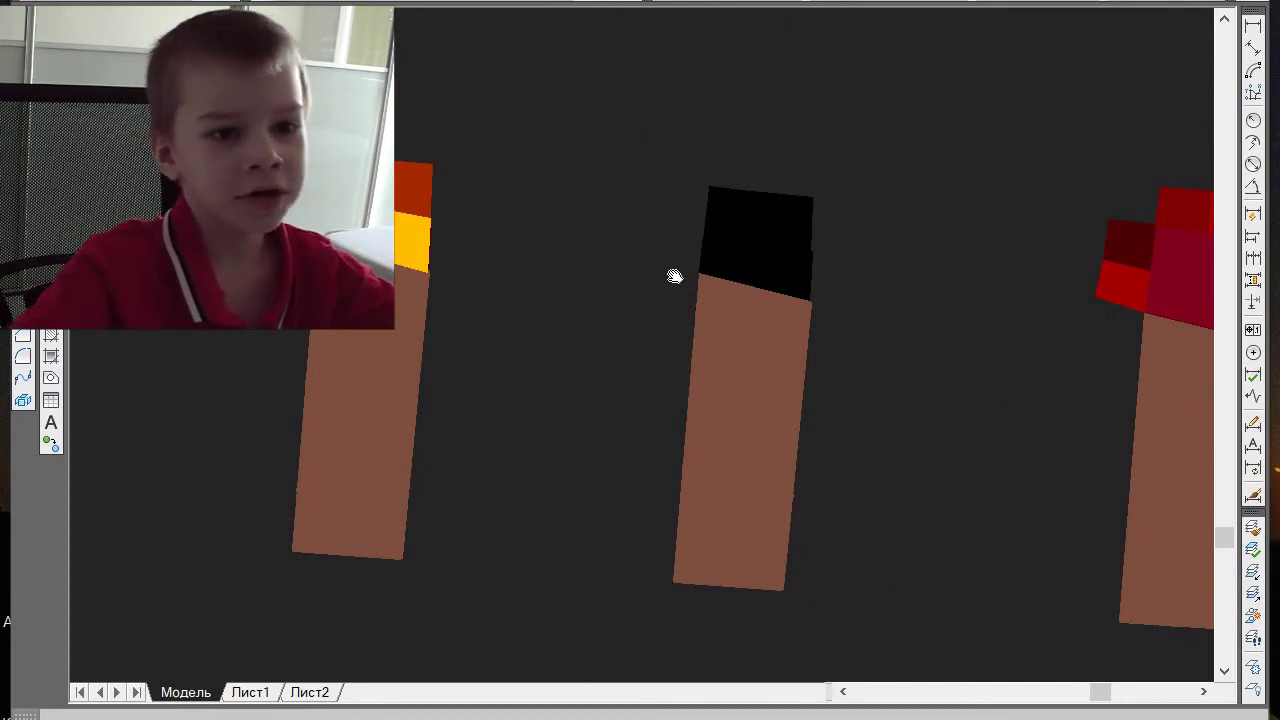
- Centre the red-tipped post, then zoom out and pan back to Sonic, the crewmates and tan figure
scroll(1229, 324, "down", 4)
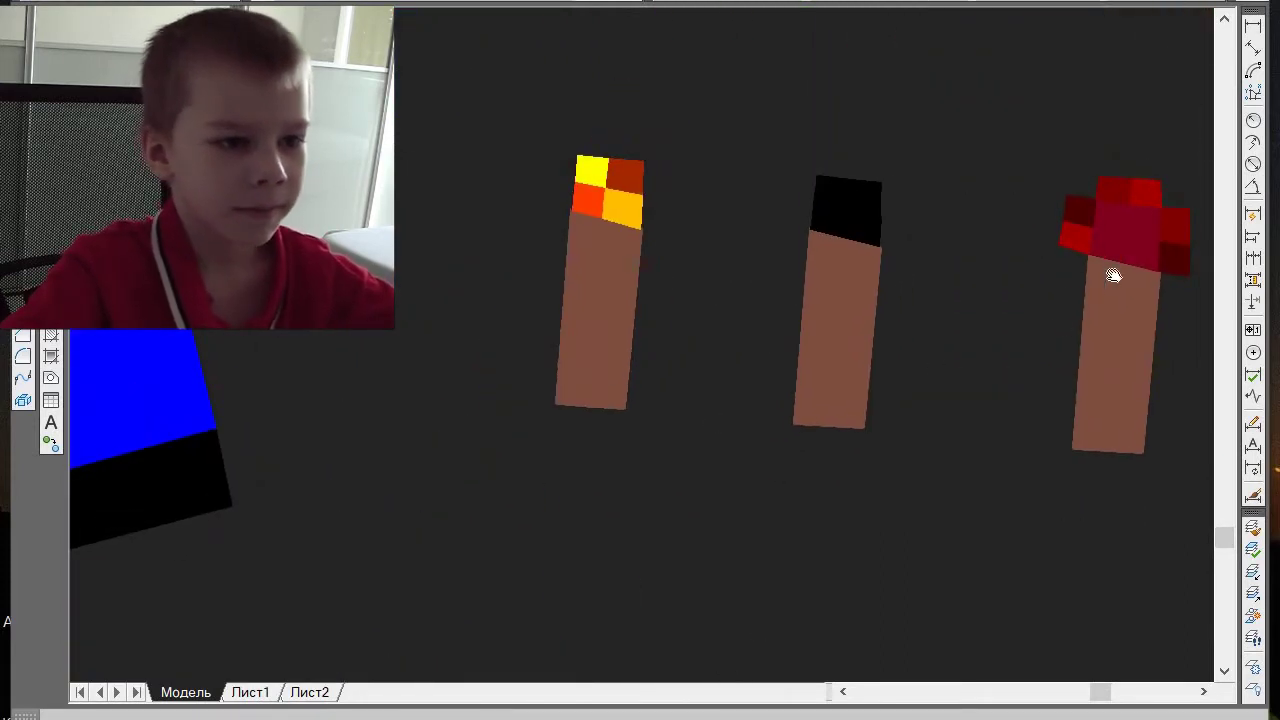
middle_click_drag(1114, 277, 737, 400)
scroll(742, 405, "up", 4)
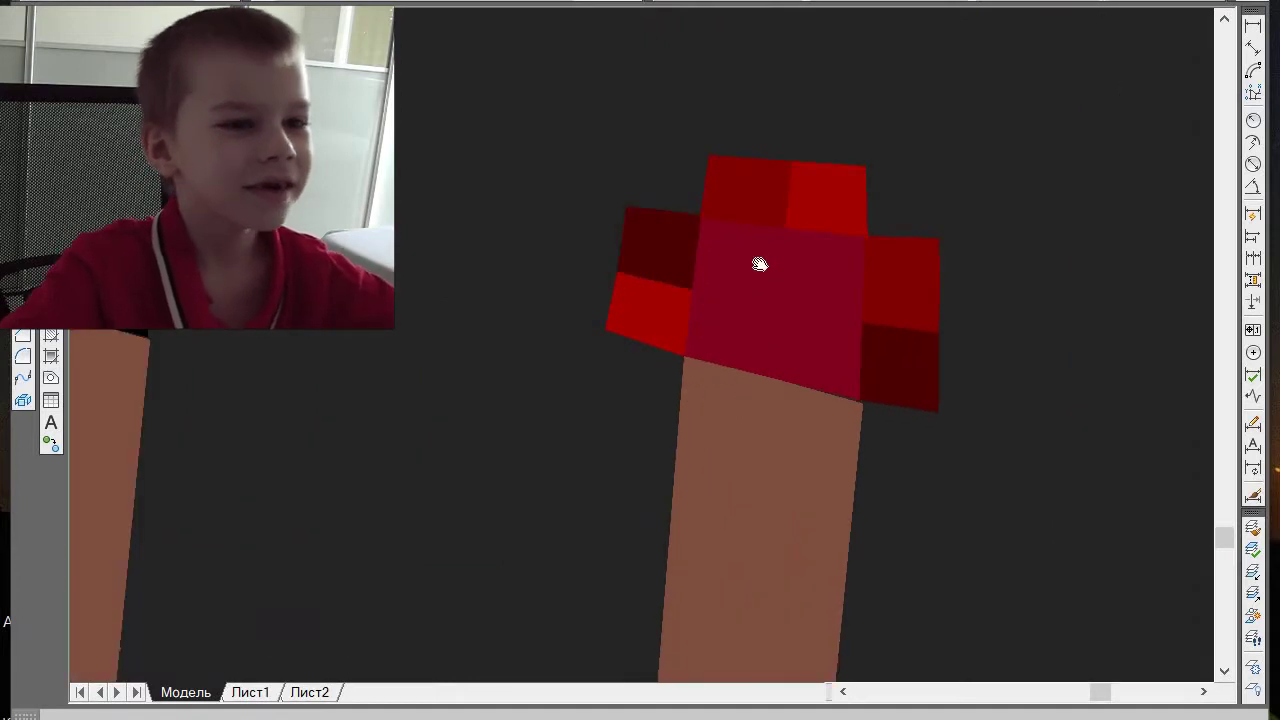
scroll(777, 250, "down", 8)
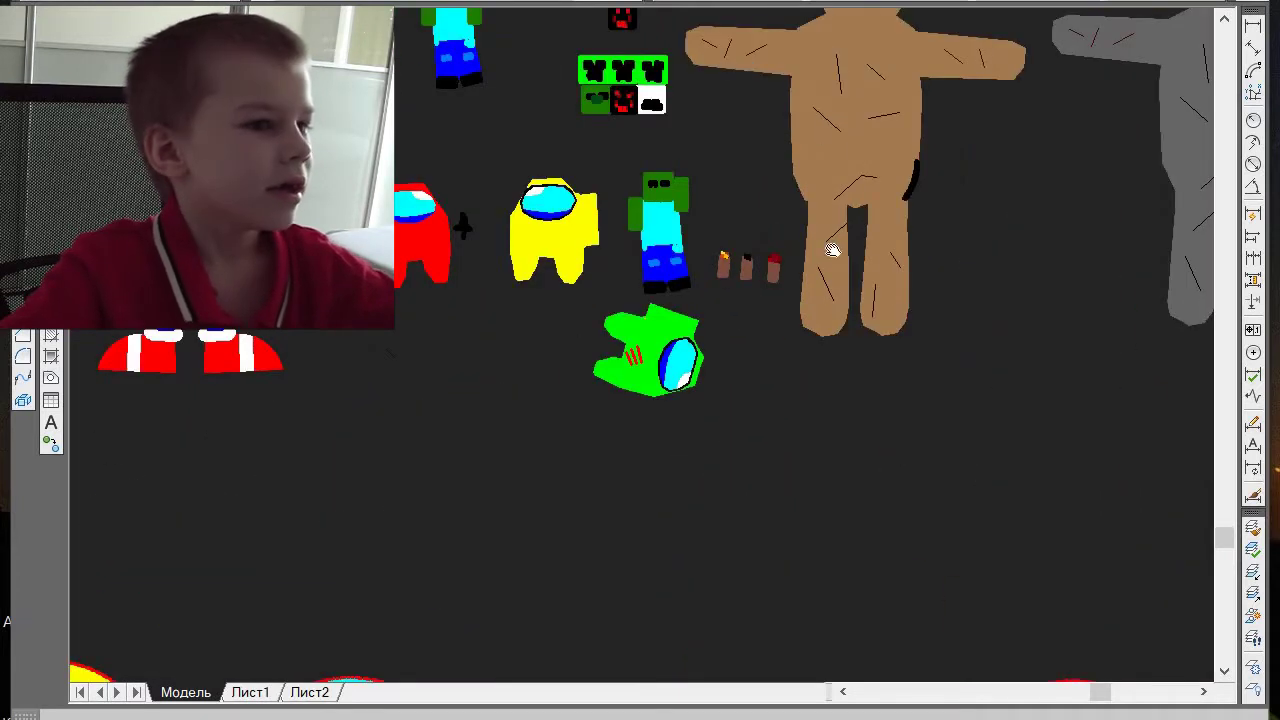
mouse_move(834, 251)
middle_mouse_down()
mouse_move(1023, 377)
mouse_move(903, 447)
mouse_move(946, 442)
middle_mouse_up()
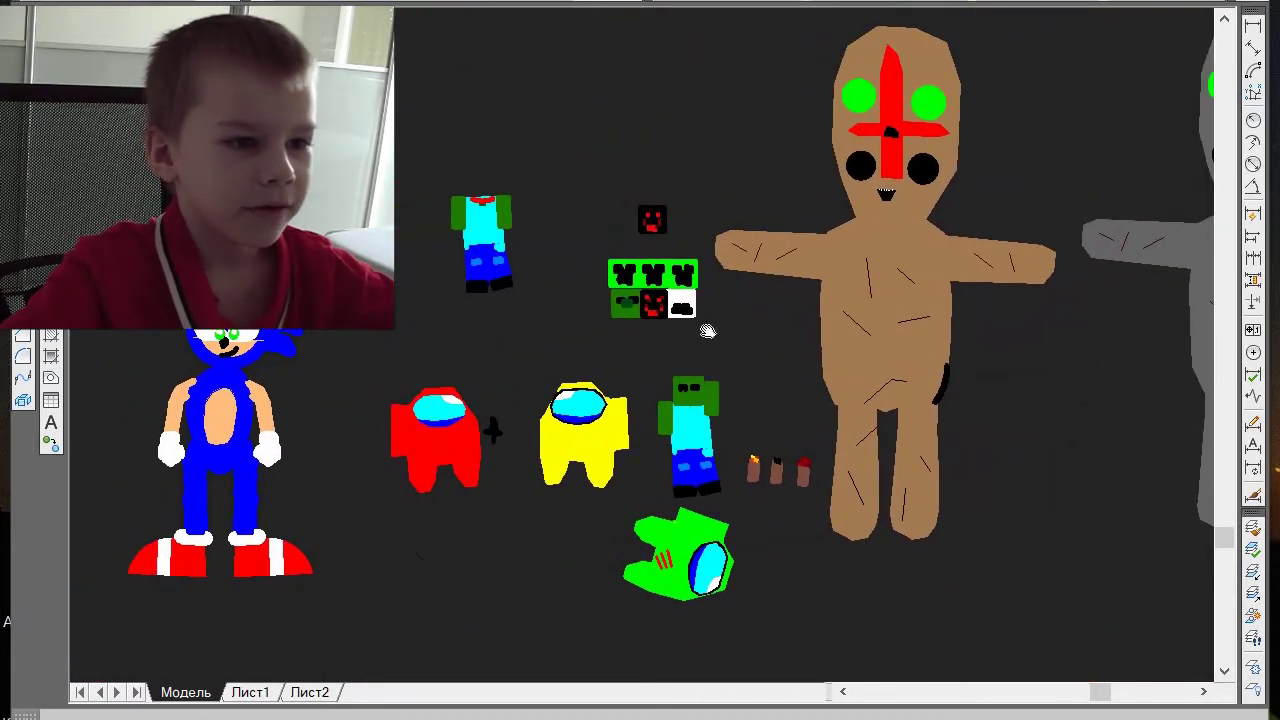
- Zoom in on the green creeper faces among the Minecraft blocks
scroll(650, 311, "up", 8)
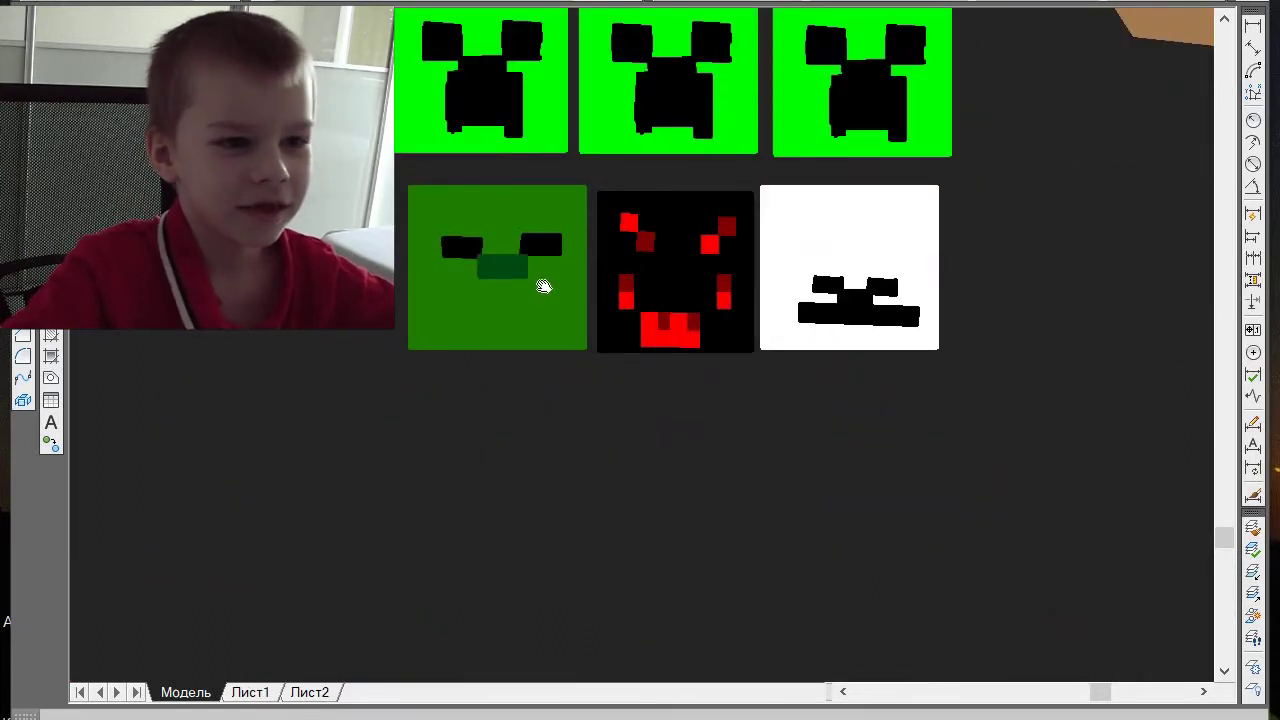
scroll(780, 357, "down", 8)
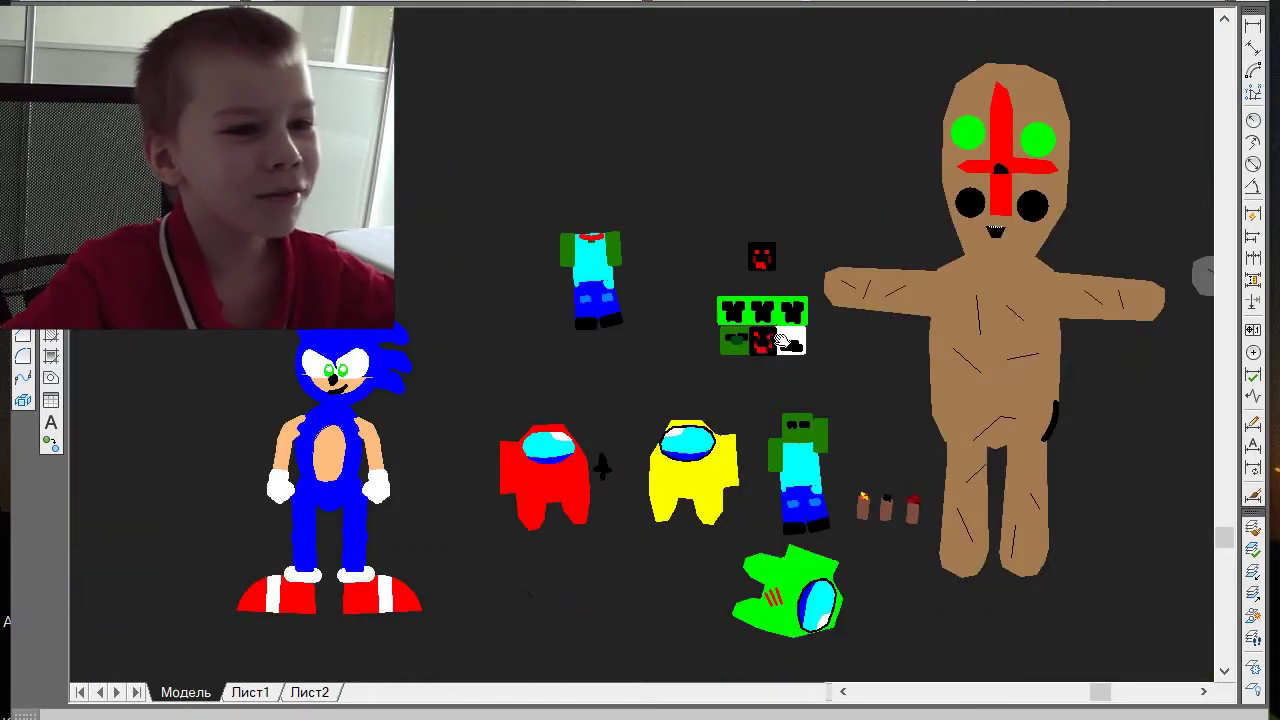
scroll(741, 380, "up", 6)
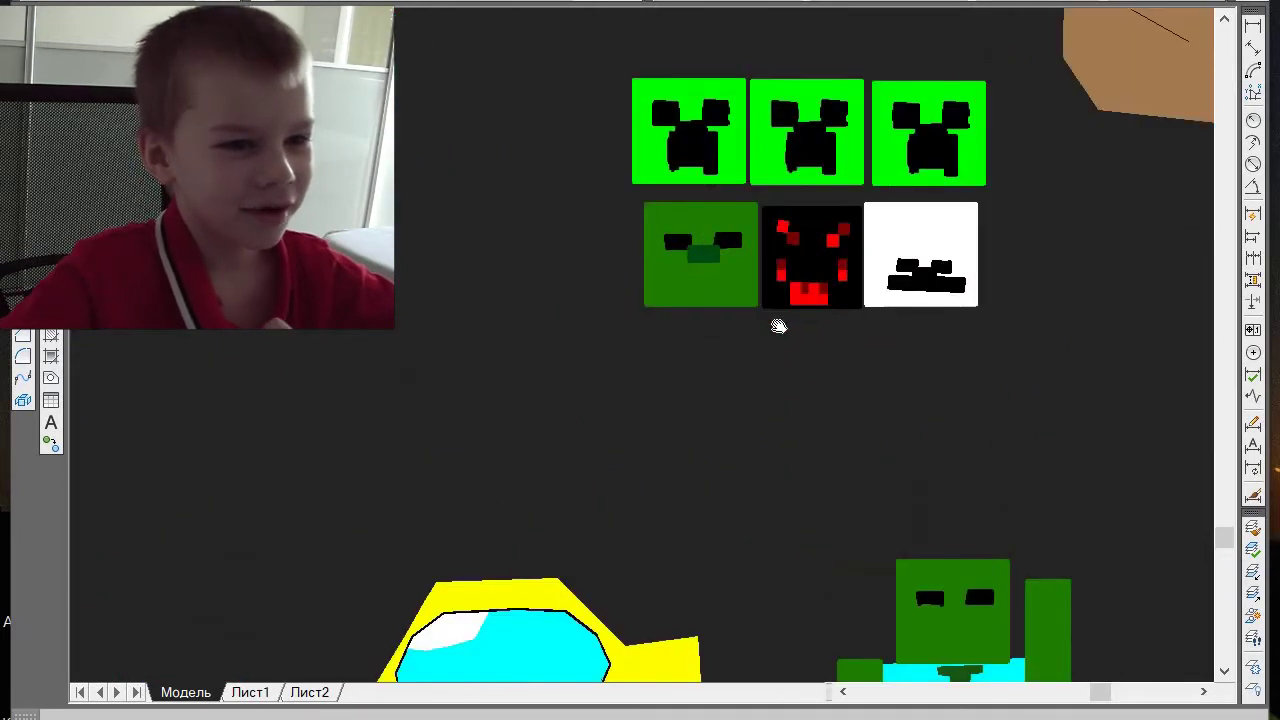
scroll(850, 222, "up", 6)
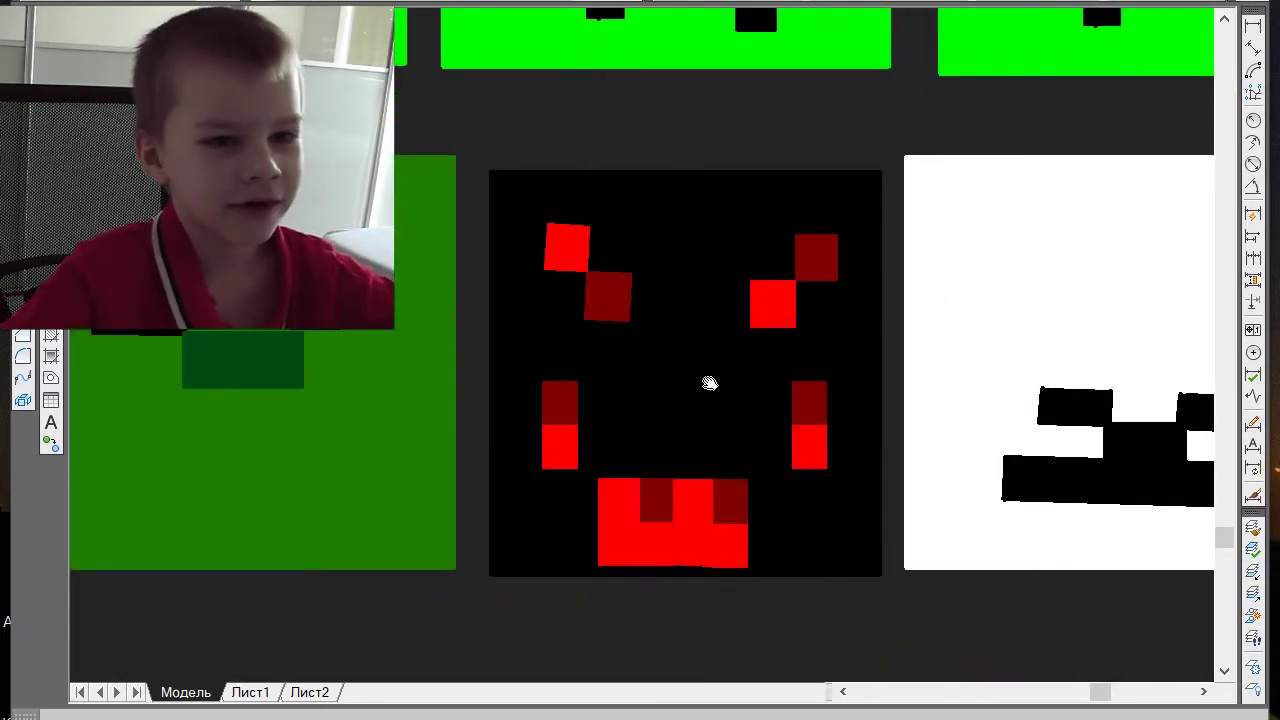
scroll(890, 464, "down", 5)
scroll(970, 413, "up", 5)
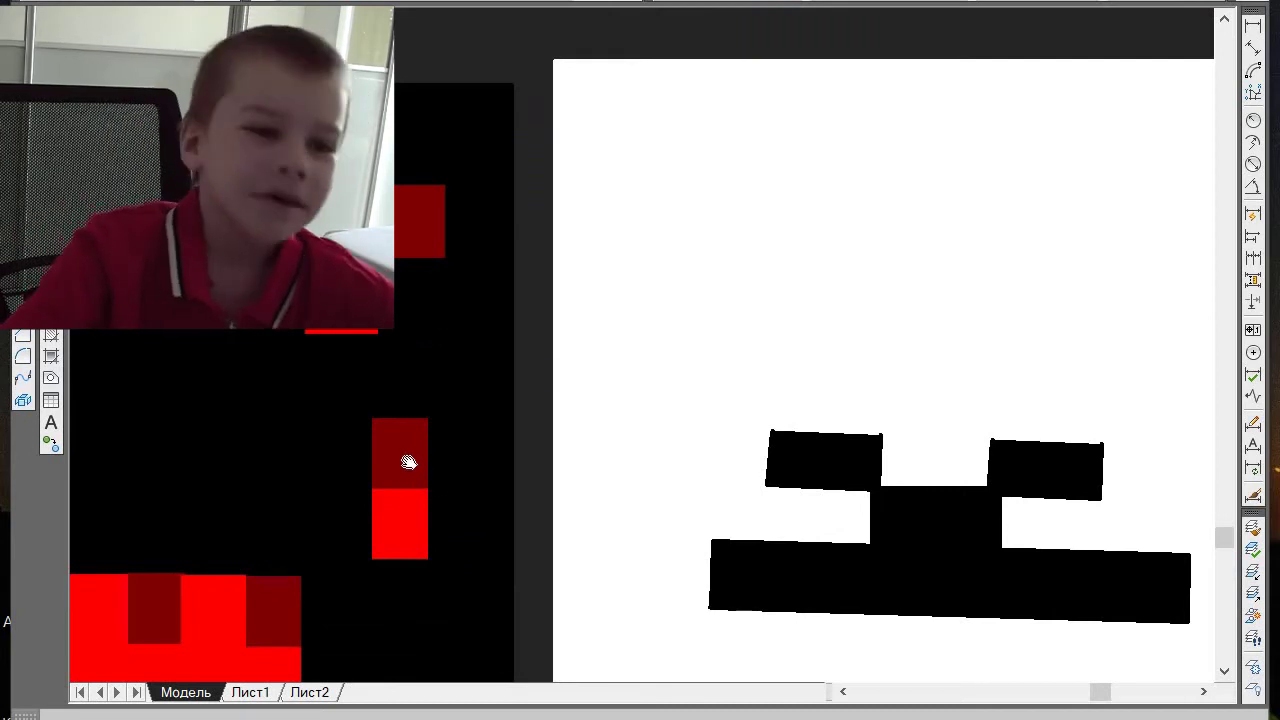
- Pan across the green creeper face, then zoom out to the grid of six block faces
mouse_move(537, 409)
left_mouse_down()
mouse_move(566, 331)
mouse_move(589, 111)
mouse_move(553, 676)
left_mouse_up()
mouse_move(617, 251)
left_mouse_down()
mouse_move(557, 437)
mouse_move(382, 394)
left_mouse_up()
left_click_drag(567, 251, 20, 310)
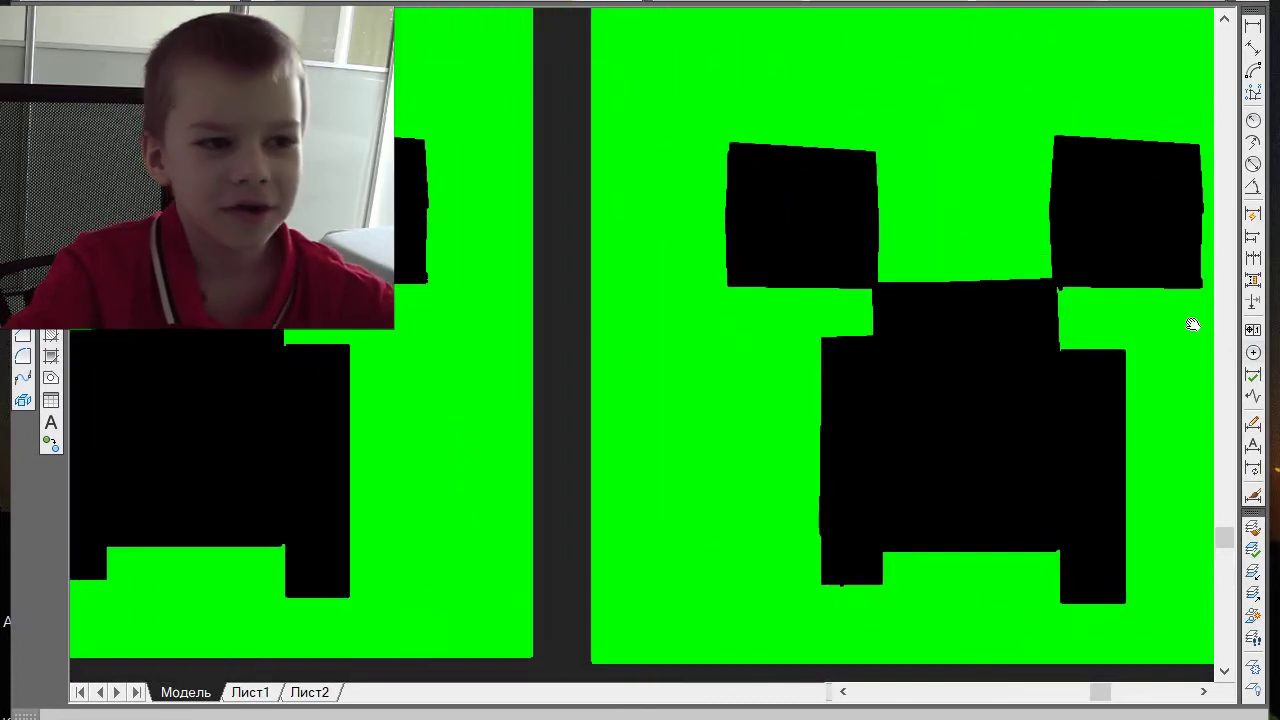
left_click_drag(480, 594, 724, 475)
scroll(603, 449, "down", 10)
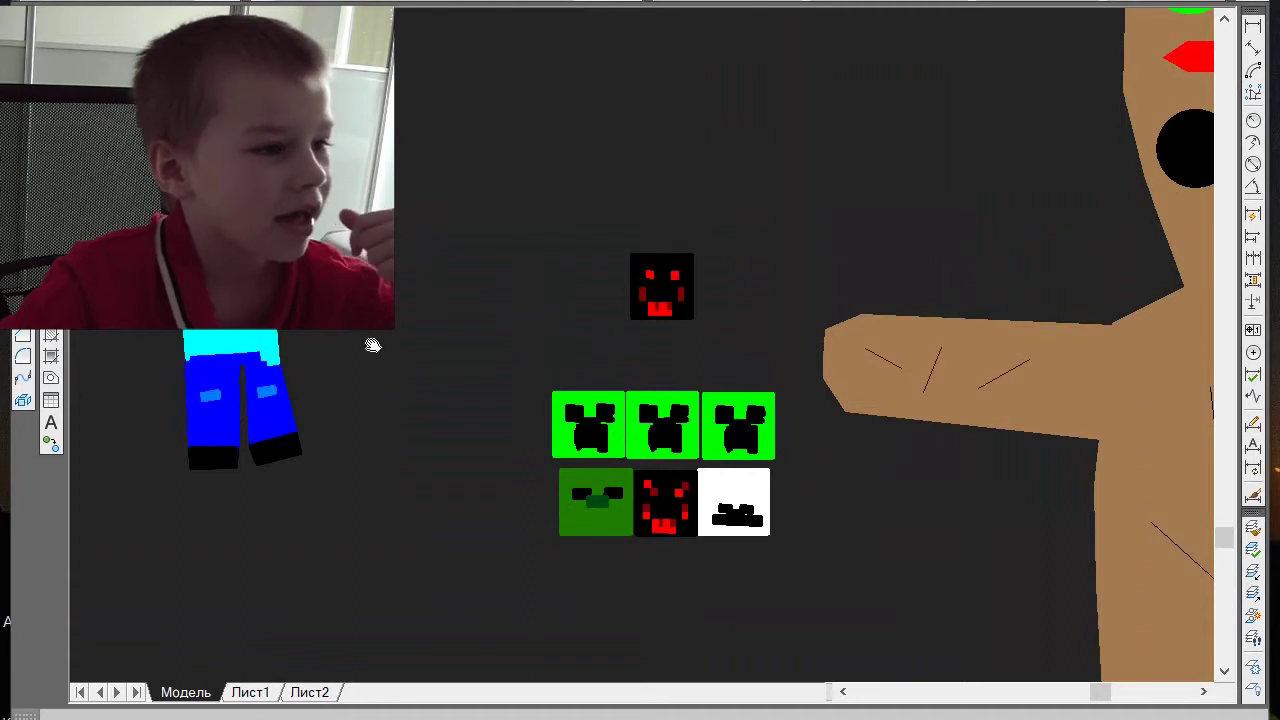
- Centre the headless blocky figure, zoom in on its cyan shirt and red neckline, then zoom far out
left_click_drag(240, 289, 500, 289)
scroll(500, 289, "up", 10)
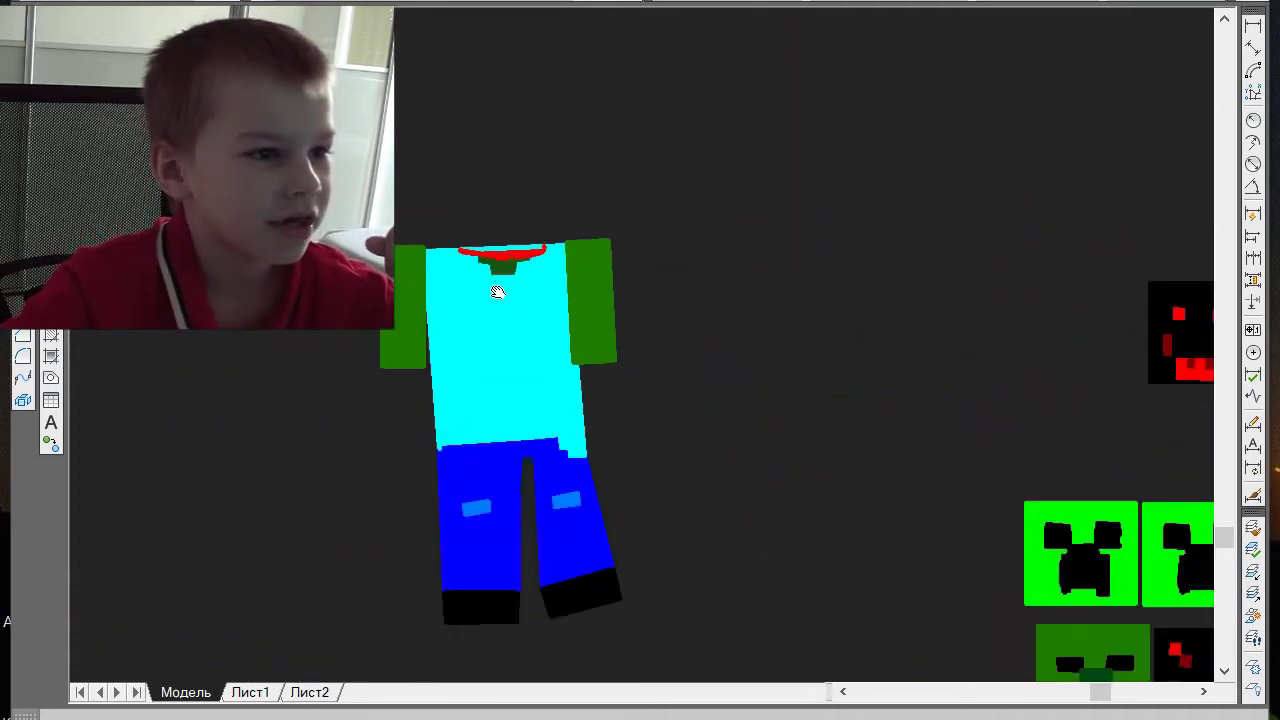
scroll(498, 291, "down", 5)
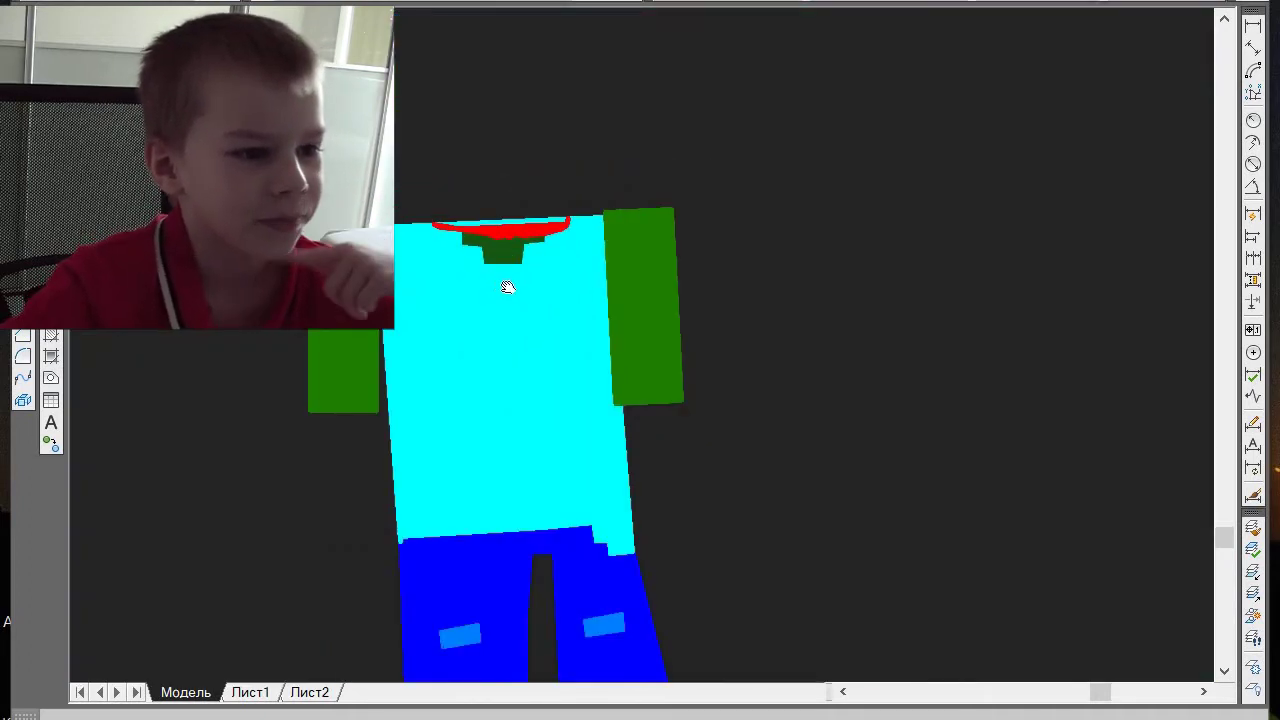
mouse_move(636, 483)
left_mouse_down()
mouse_move(591, 466)
mouse_move(723, 494)
left_mouse_up()
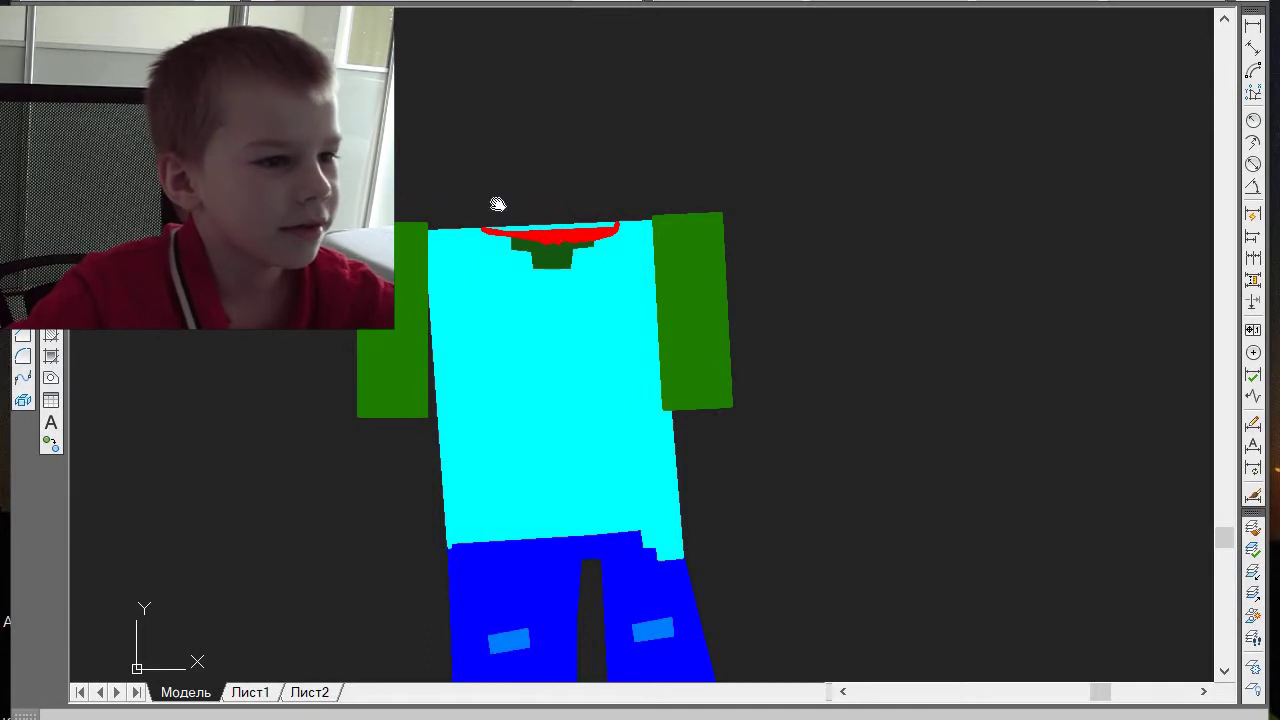
scroll(465, 205, "up", 3)
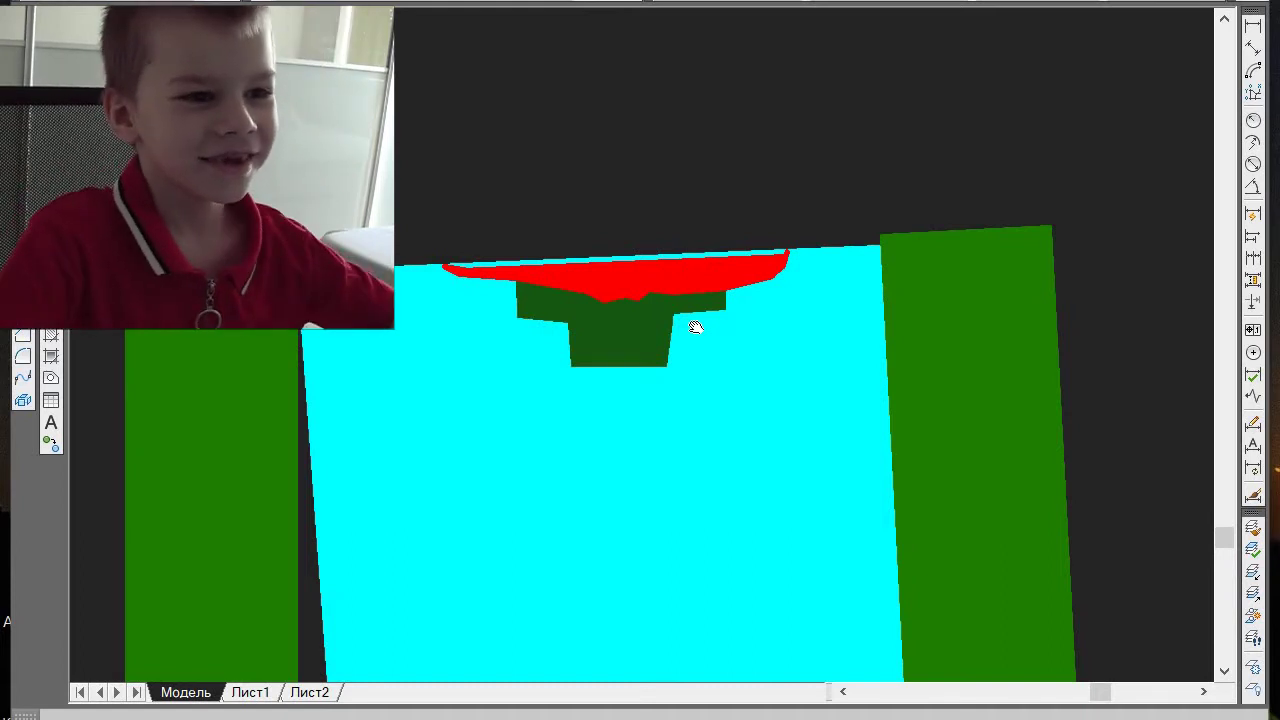
scroll(706, 323, "down", 8)
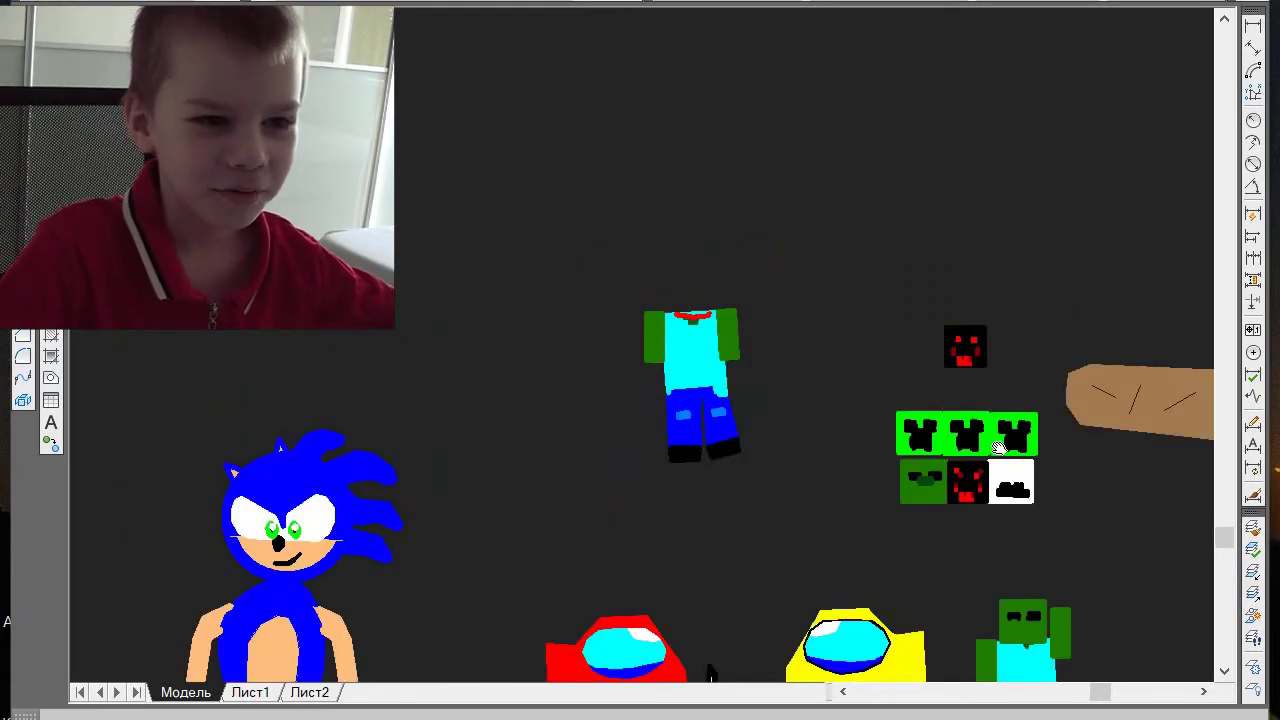
- Zoom in on the black creeper head, back out, then in on the tan SCP-173 figure
scroll(995, 360, "up", 5)
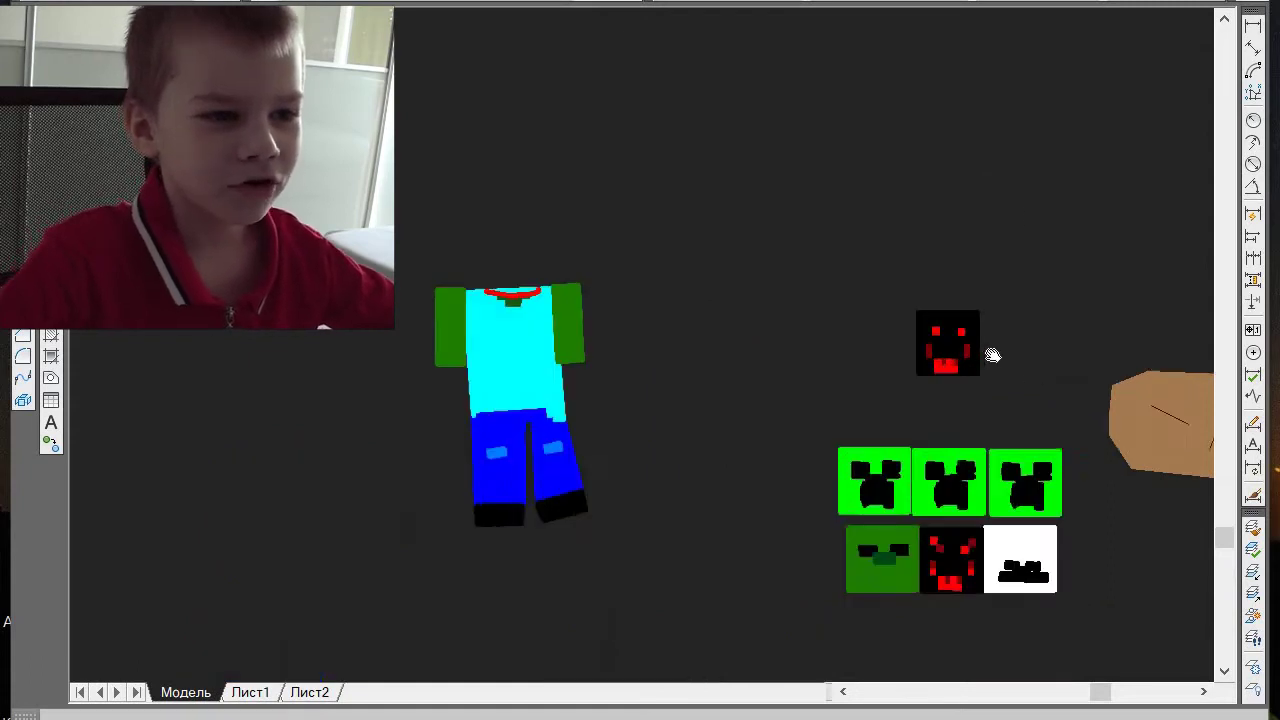
scroll(950, 345, "up", 2)
scroll(832, 305, "down", 4)
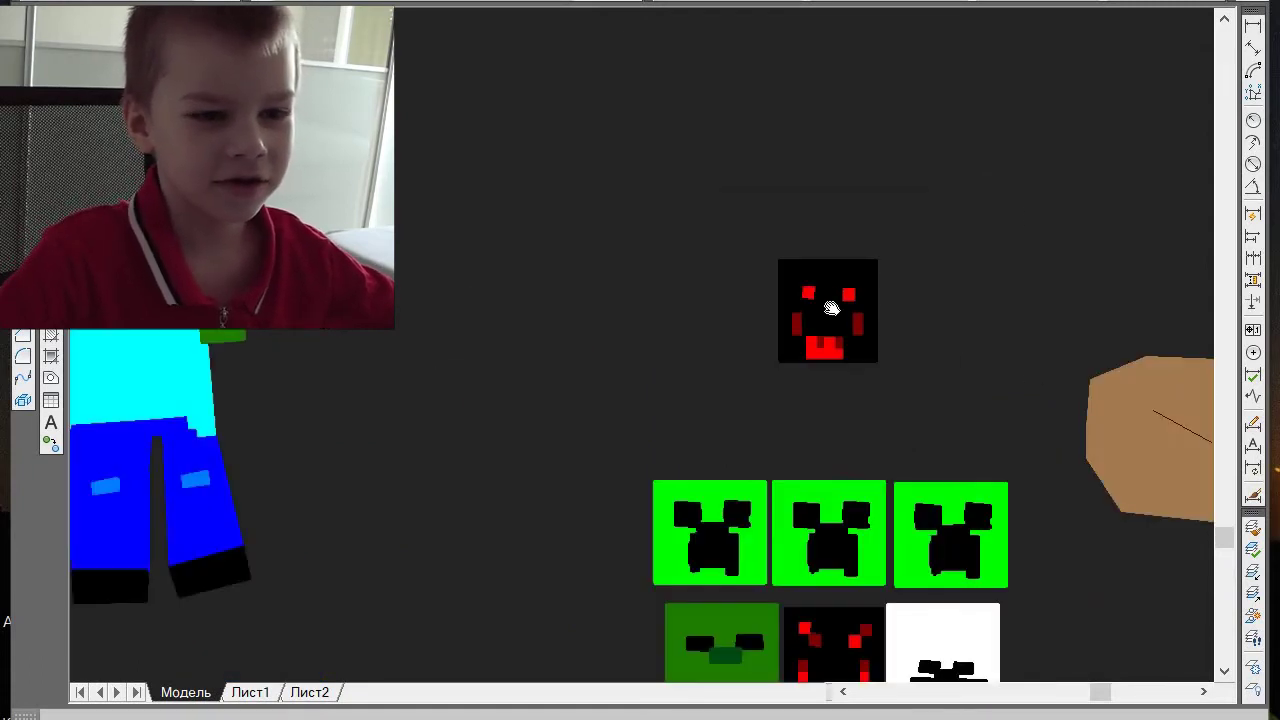
scroll(832, 308, "up", 4)
scroll(831, 309, "up", 1)
scroll(877, 334, "down", 6)
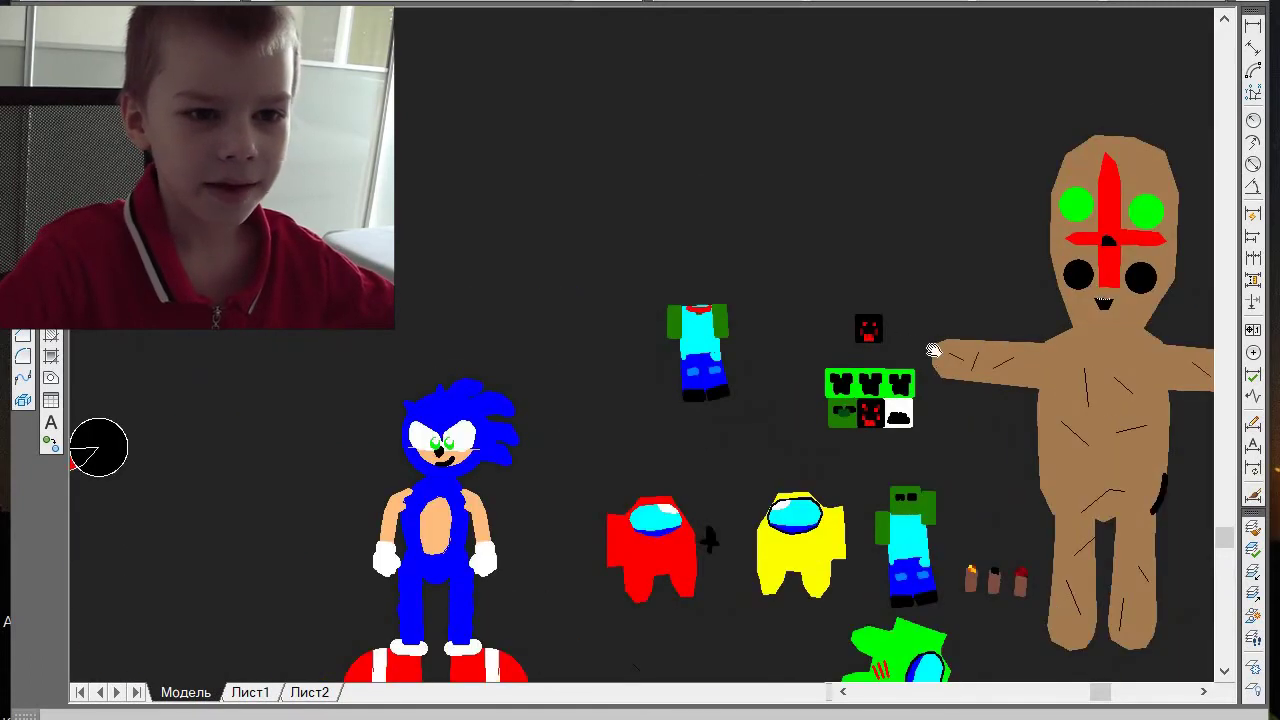
- Pan to the grey statue and zoom in on the yellow-crested grey bird, then back out
scroll(1172, 375, "up", 6)
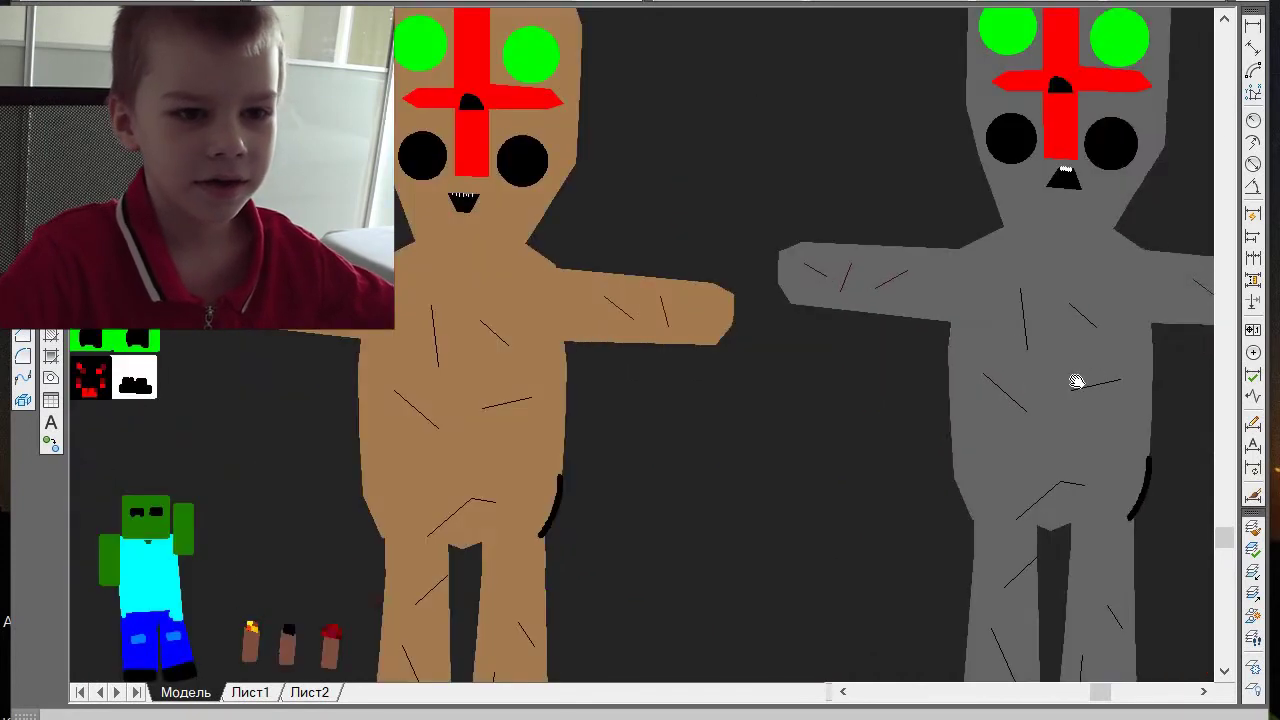
scroll(1083, 370, "down", 8)
middle_click_drag(1112, 432, 757, 383)
scroll(757, 381, "up", 6)
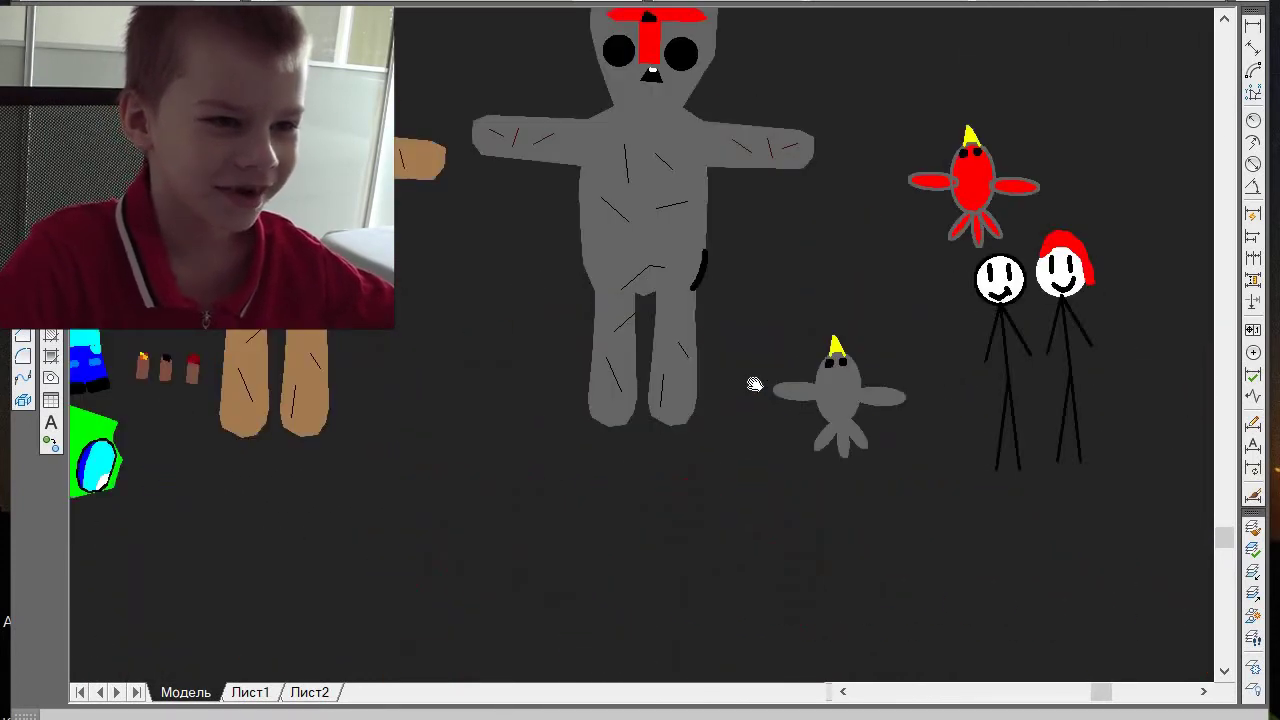
scroll(866, 400, "up", 6)
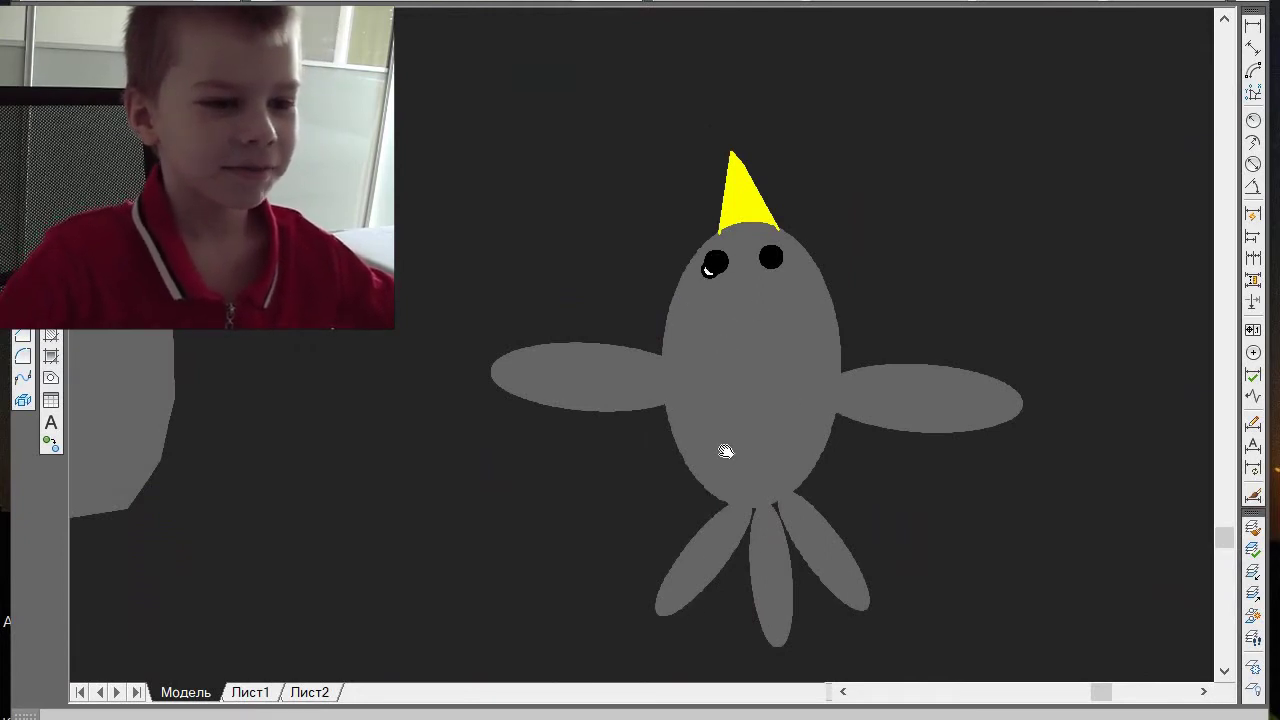
scroll(726, 452, "up", 3)
scroll(849, 529, "down", 5)
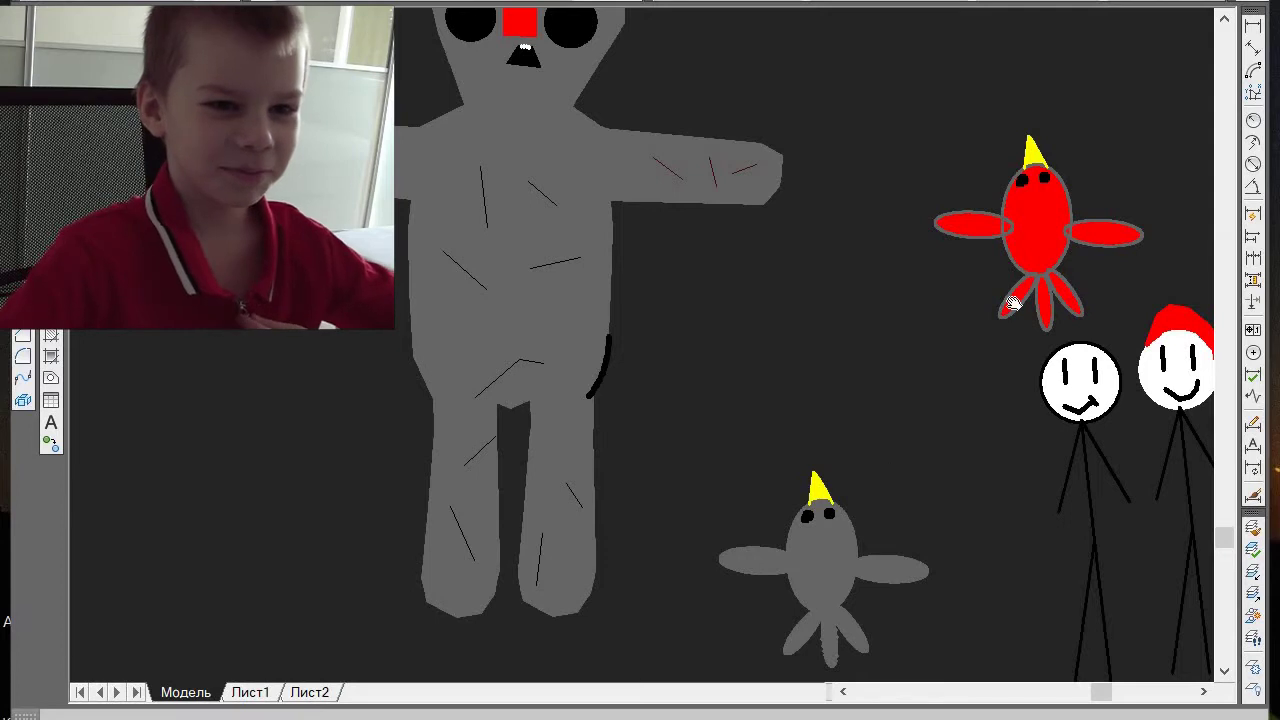
- Centre the stick figures, zoom in on the red-capped head, then zoom far out
mouse_move(1088, 342)
left_mouse_down()
mouse_move(666, 229)
mouse_move(580, 271)
left_mouse_up()
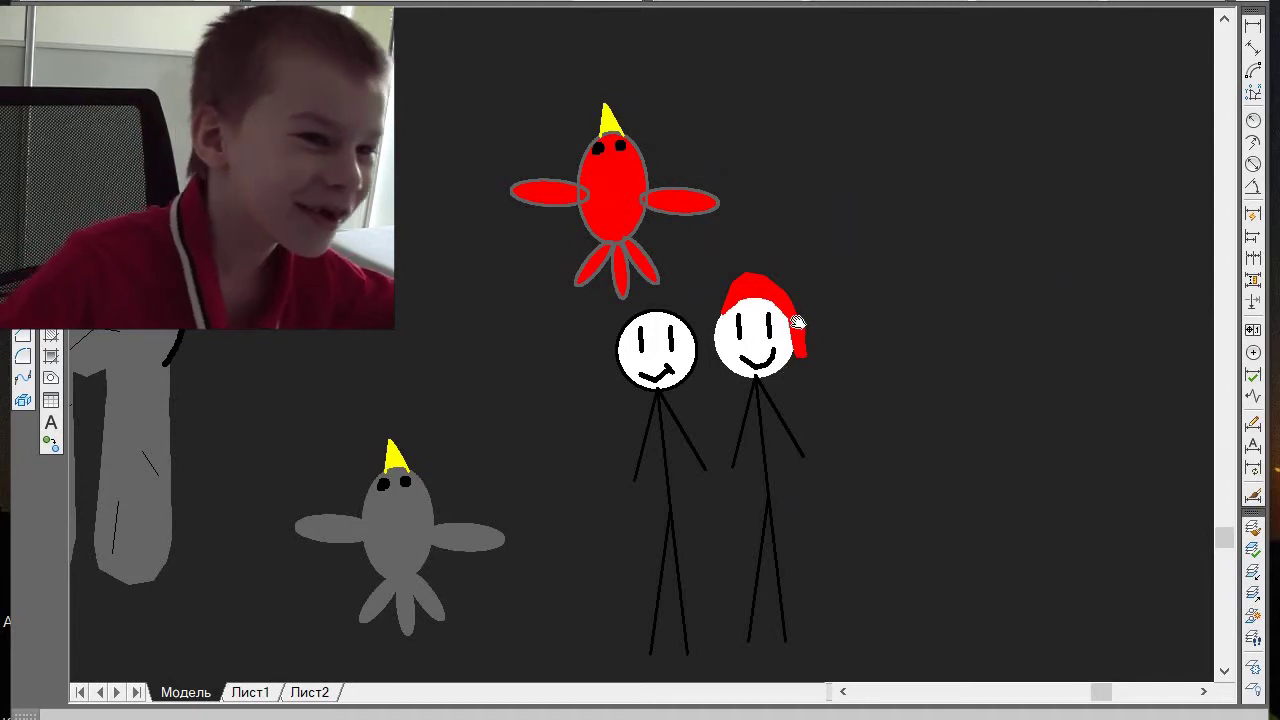
scroll(745, 362, "up", 6)
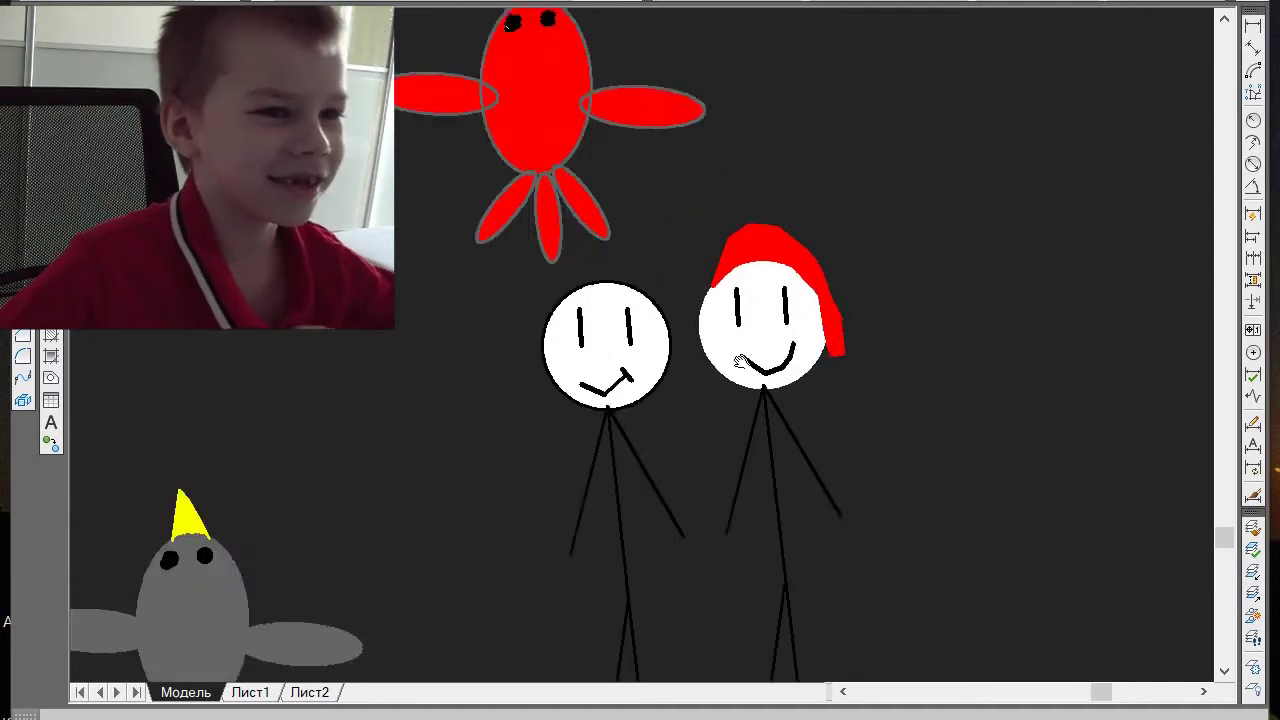
scroll(770, 350, "up", 6)
scroll(780, 343, "down", 6)
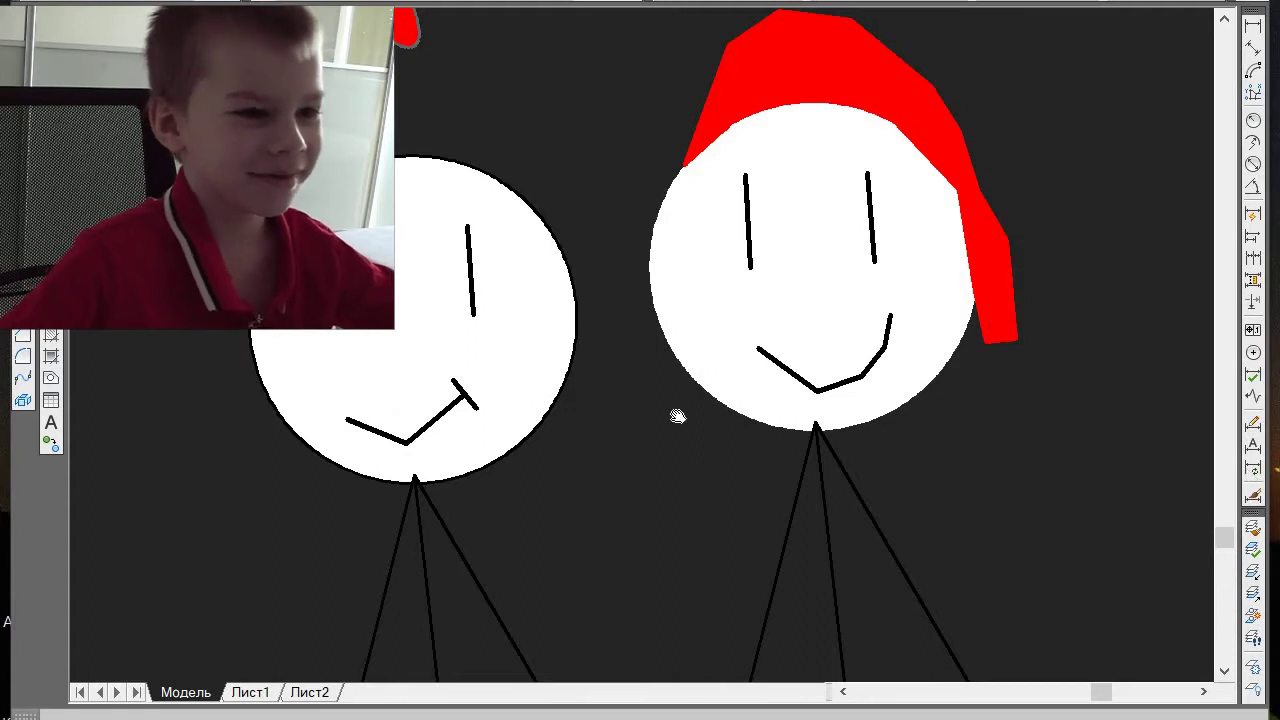
scroll(677, 416, "down", 8)
scroll(625, 425, "down", 5)
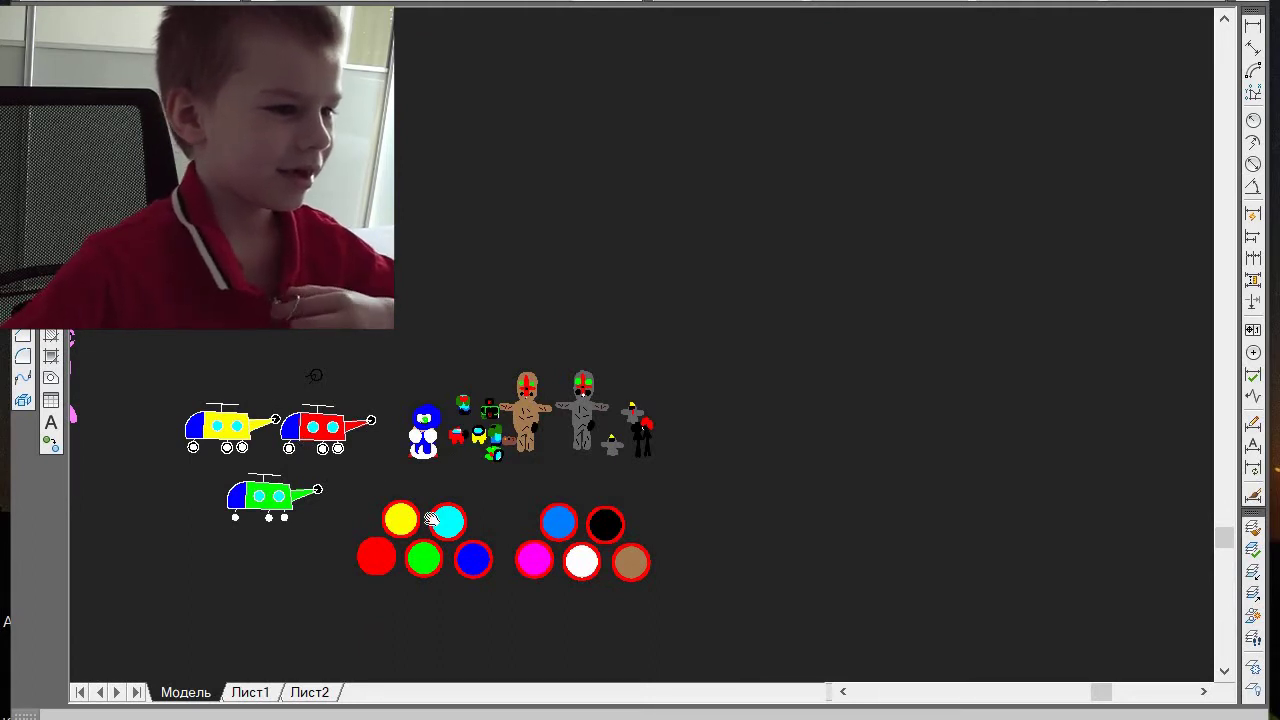
scroll(268, 490, "up", 8)
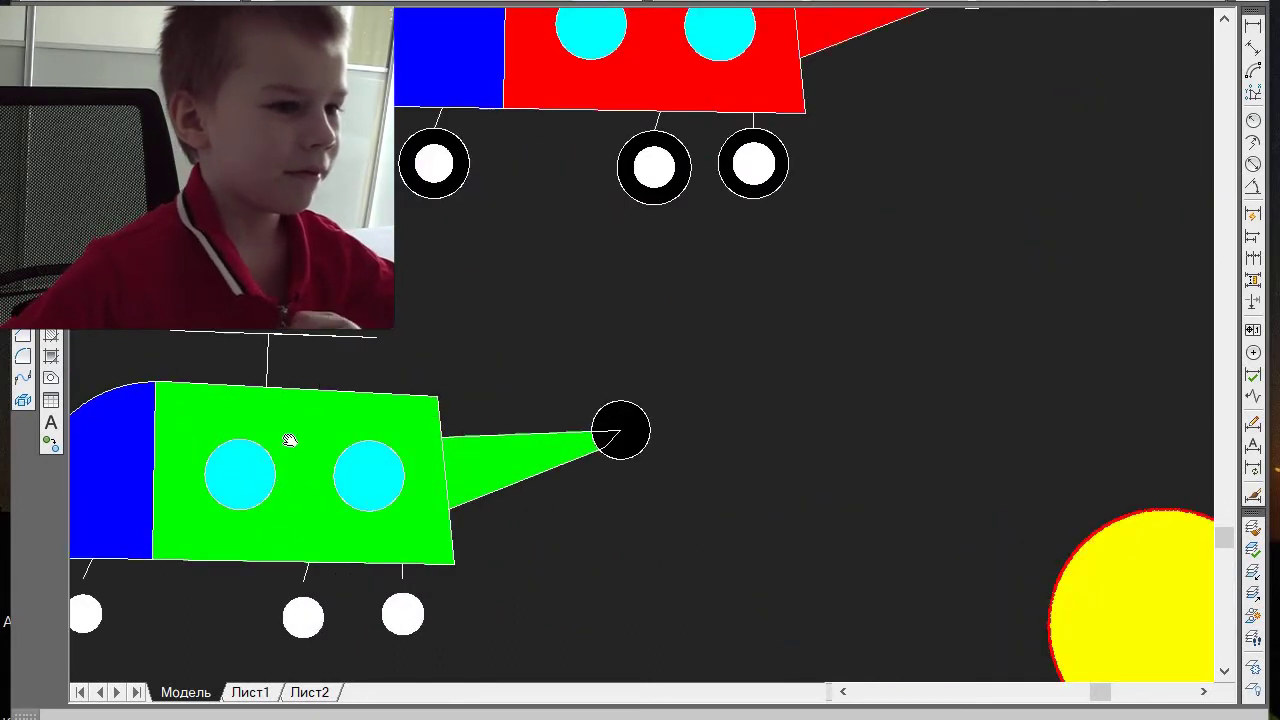
scroll(312, 448, "down", 4)
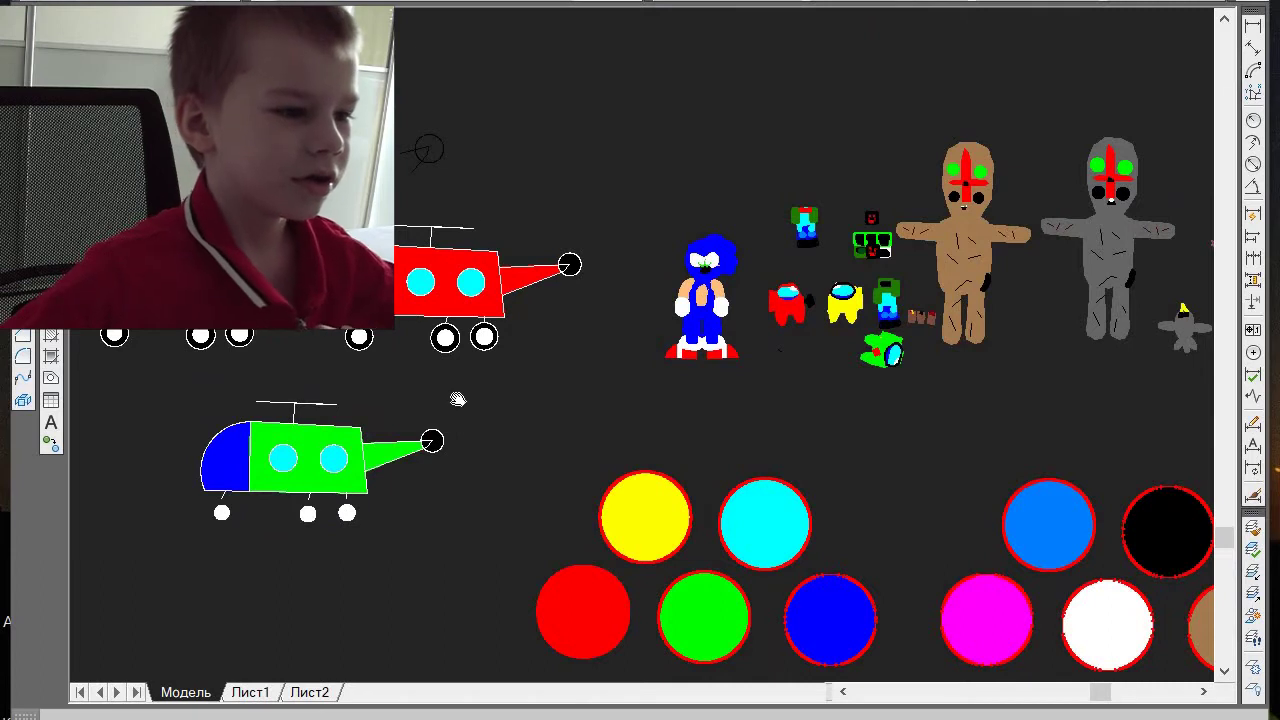
scroll(283, 513, "up", 6)
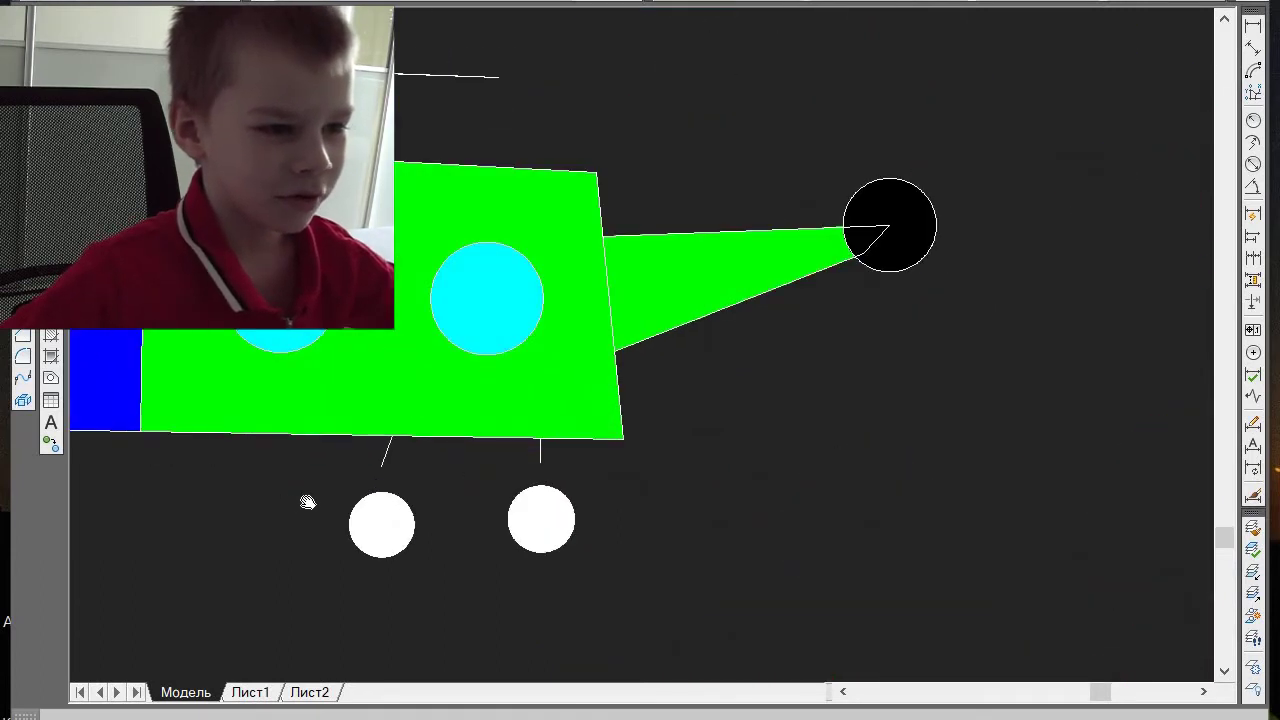
scroll(541, 468, "up", 10)
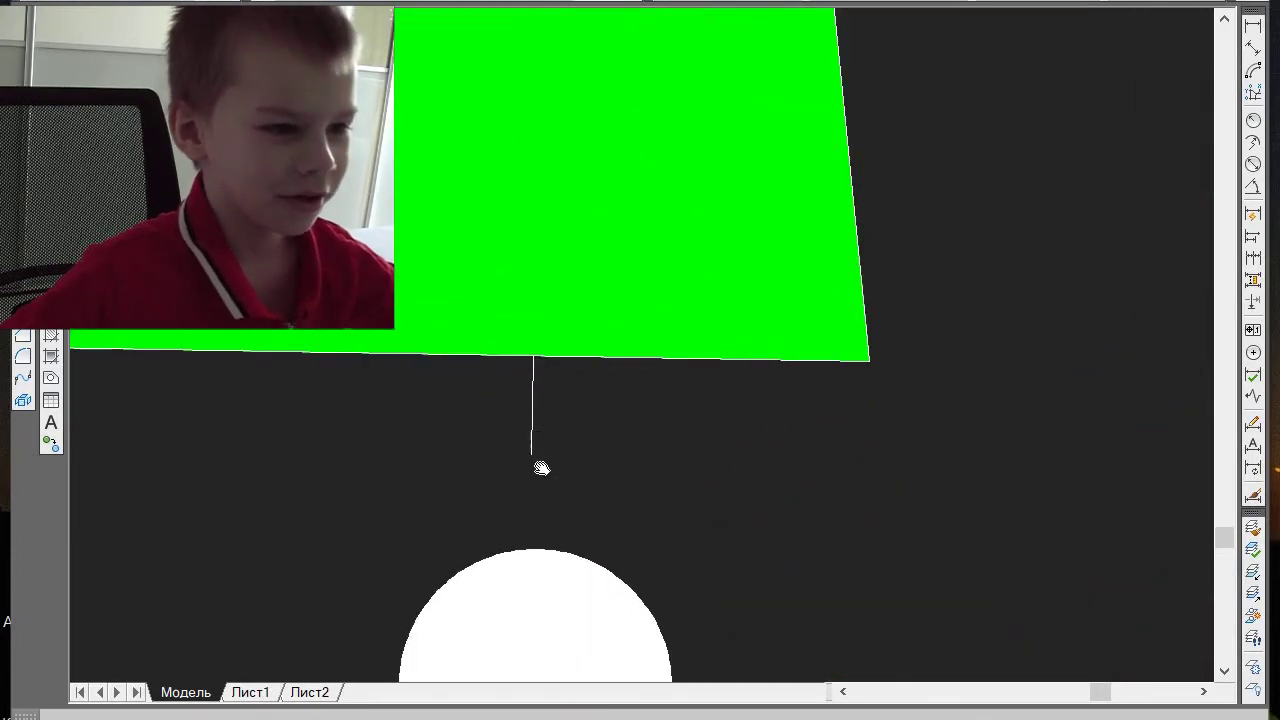
scroll(541, 468, "down", 4)
scroll(541, 468, "down", 12)
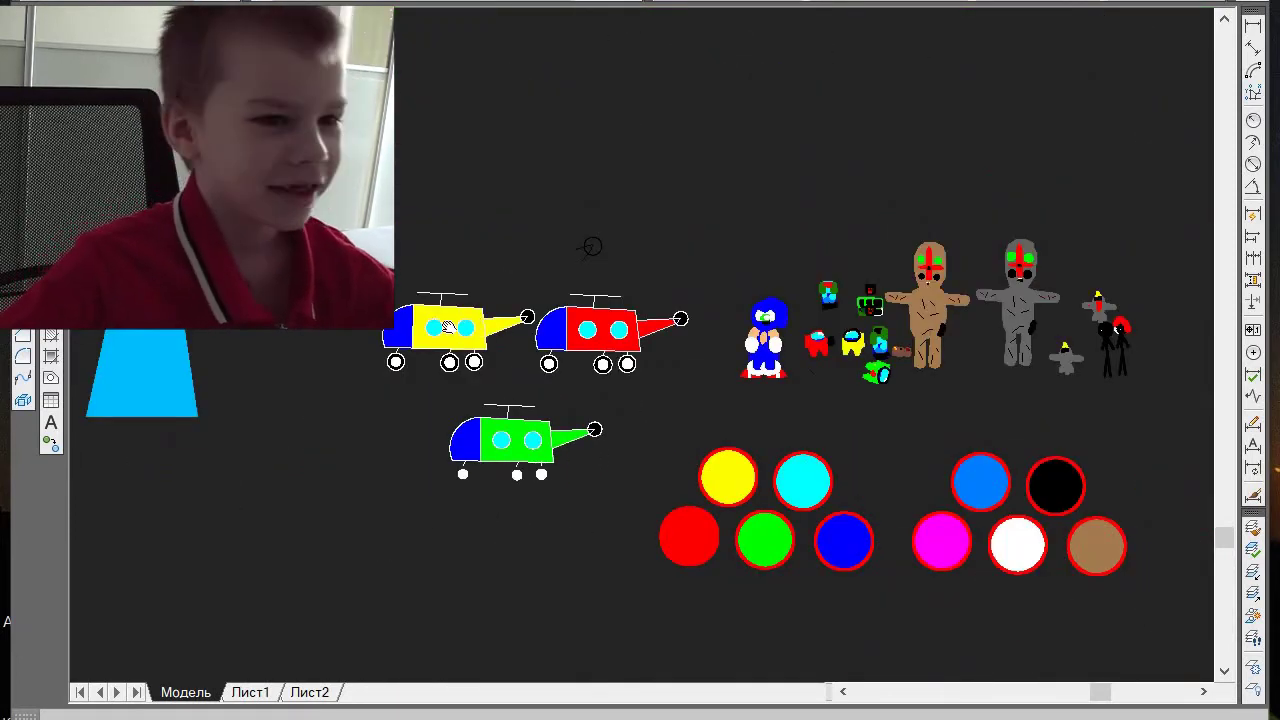
- Pan left until the four pink Piggy characters sit in view beside the helicopters
middle_click_drag(852, 432, 237, 380)
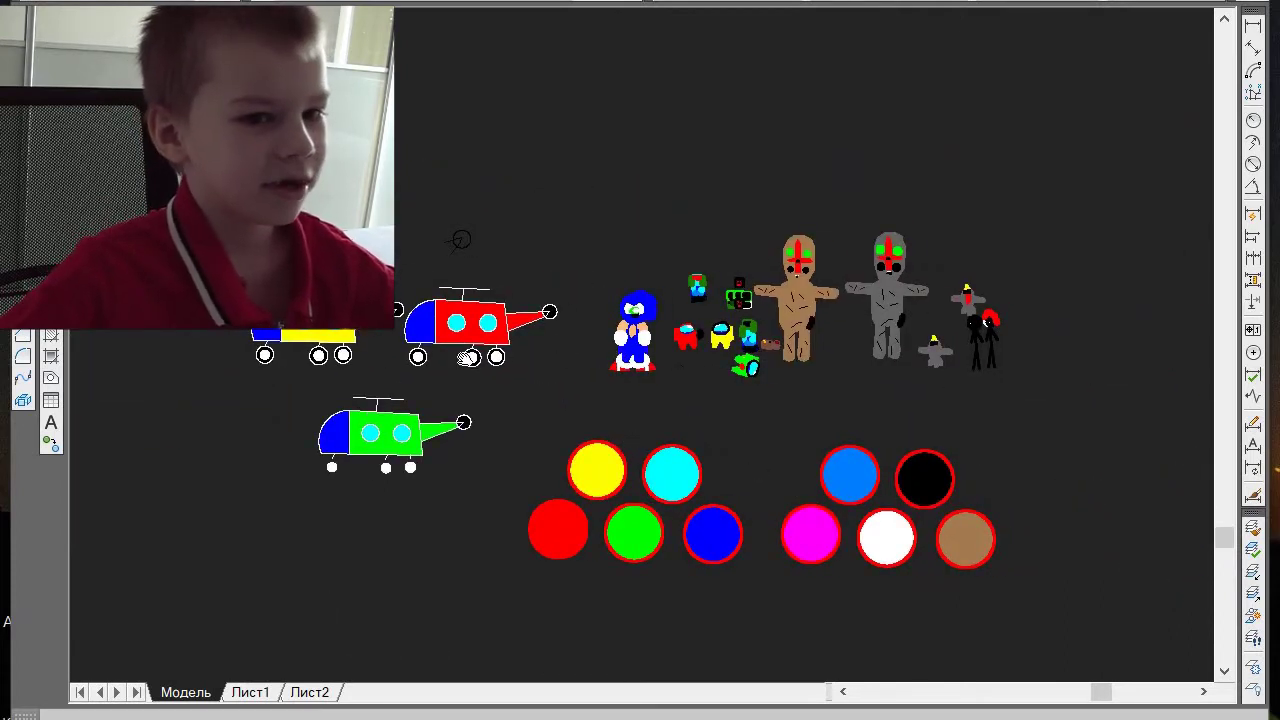
middle_click_drag(467, 357, 377, 366)
middle_click_drag(962, 293, 289, 429)
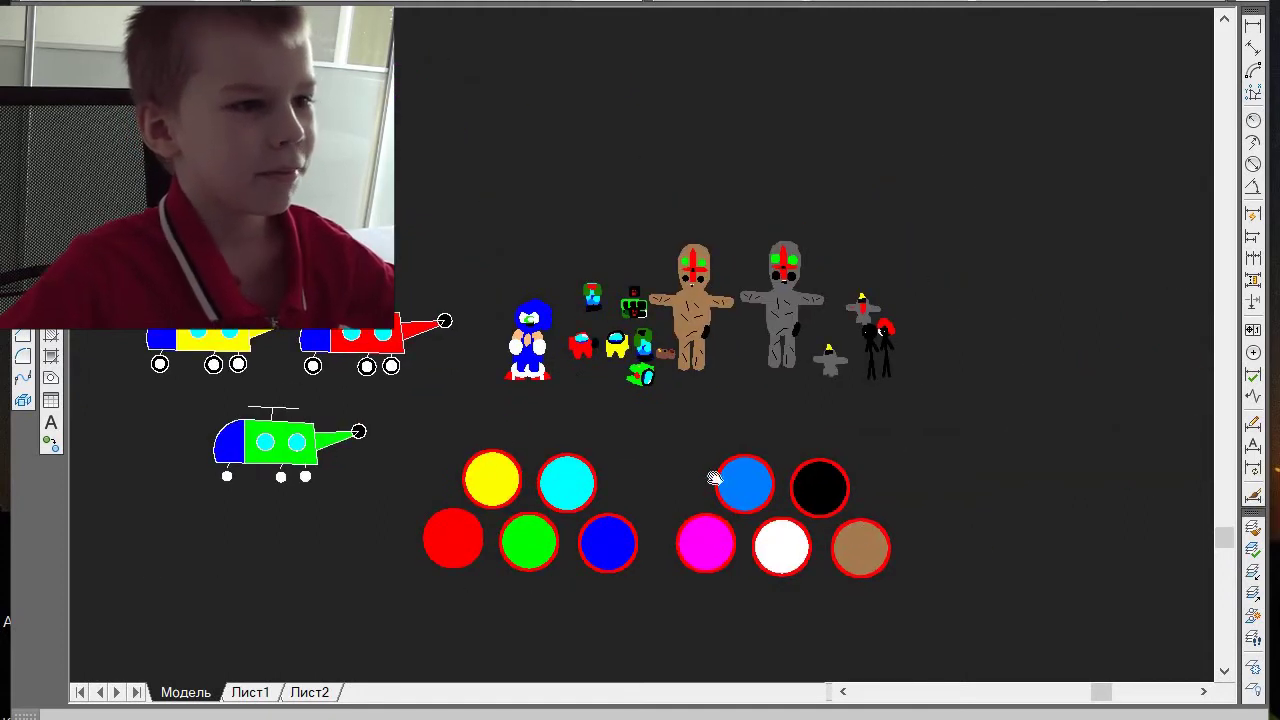
middle_click_drag(713, 478, 952, 237)
middle_click_drag(410, 294, 638, 469)
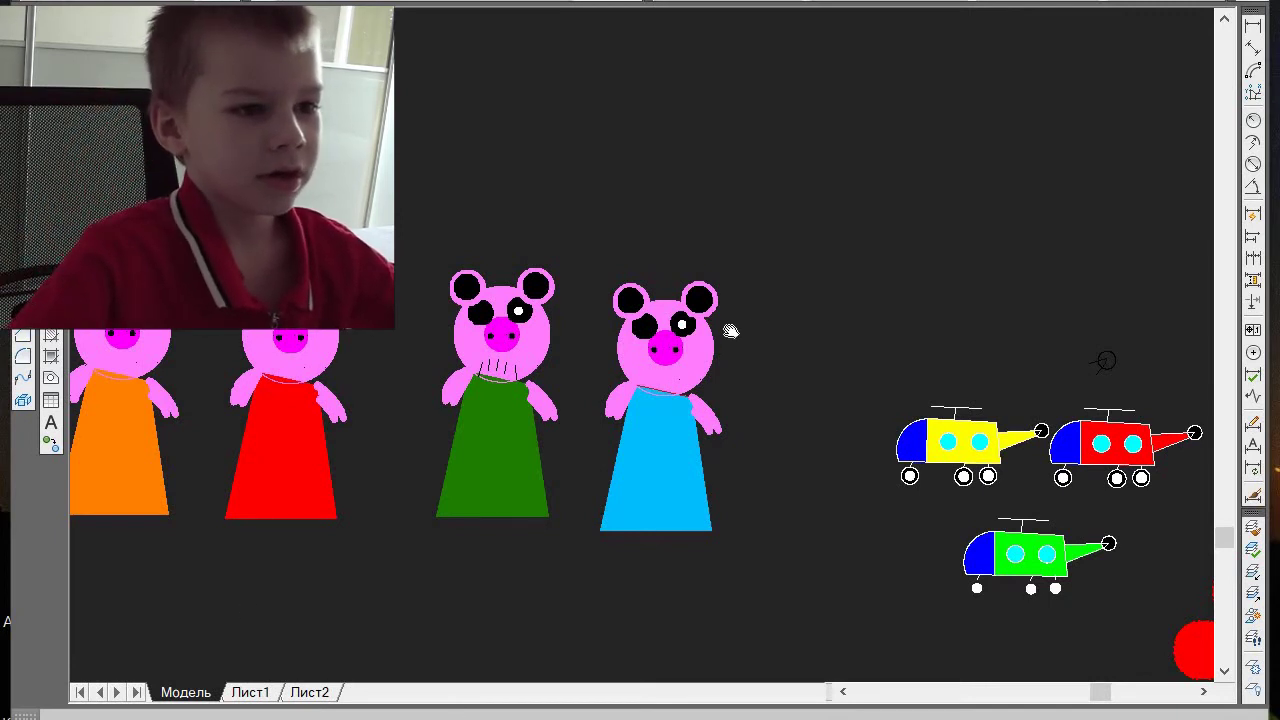
- Zoom close on each pig's pupils (yellow, red, white, white), then out to pigs, helicopters and circles
scroll(676, 325, "down", 3)
scroll(676, 325, "up", 10)
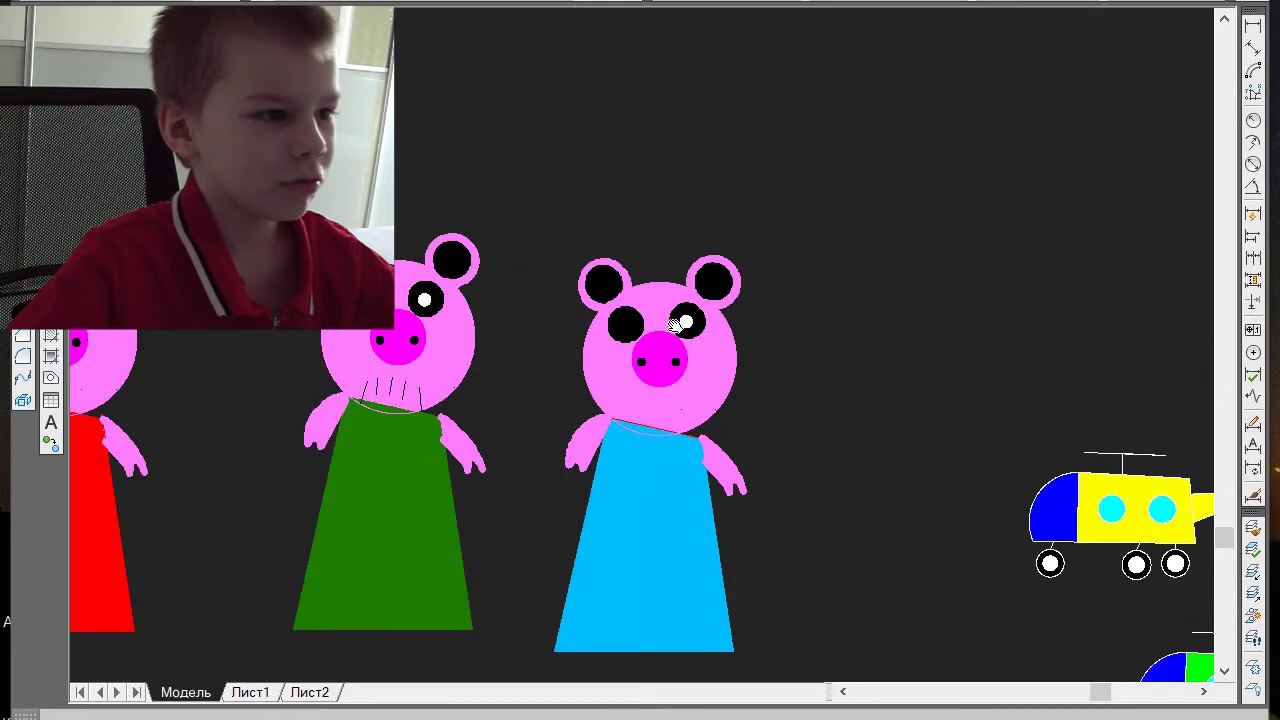
scroll(676, 325, "down", 5)
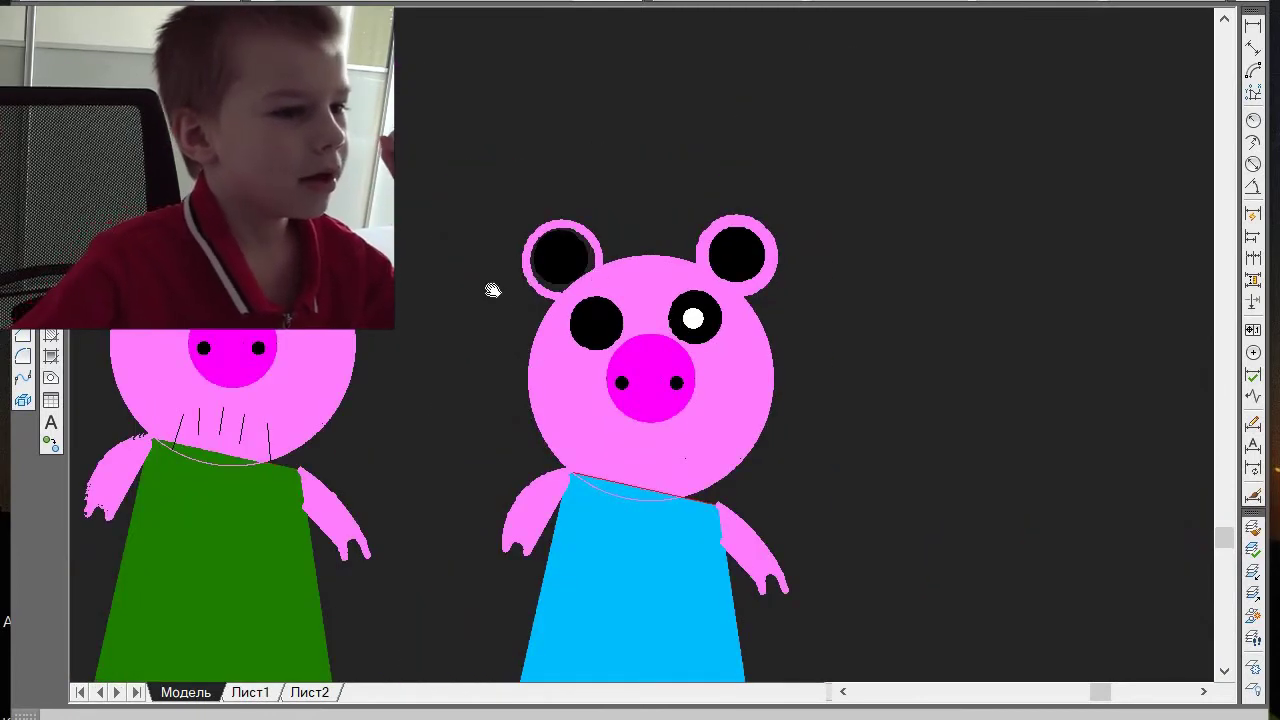
scroll(491, 288, "down", 7)
scroll(491, 288, "down", 5)
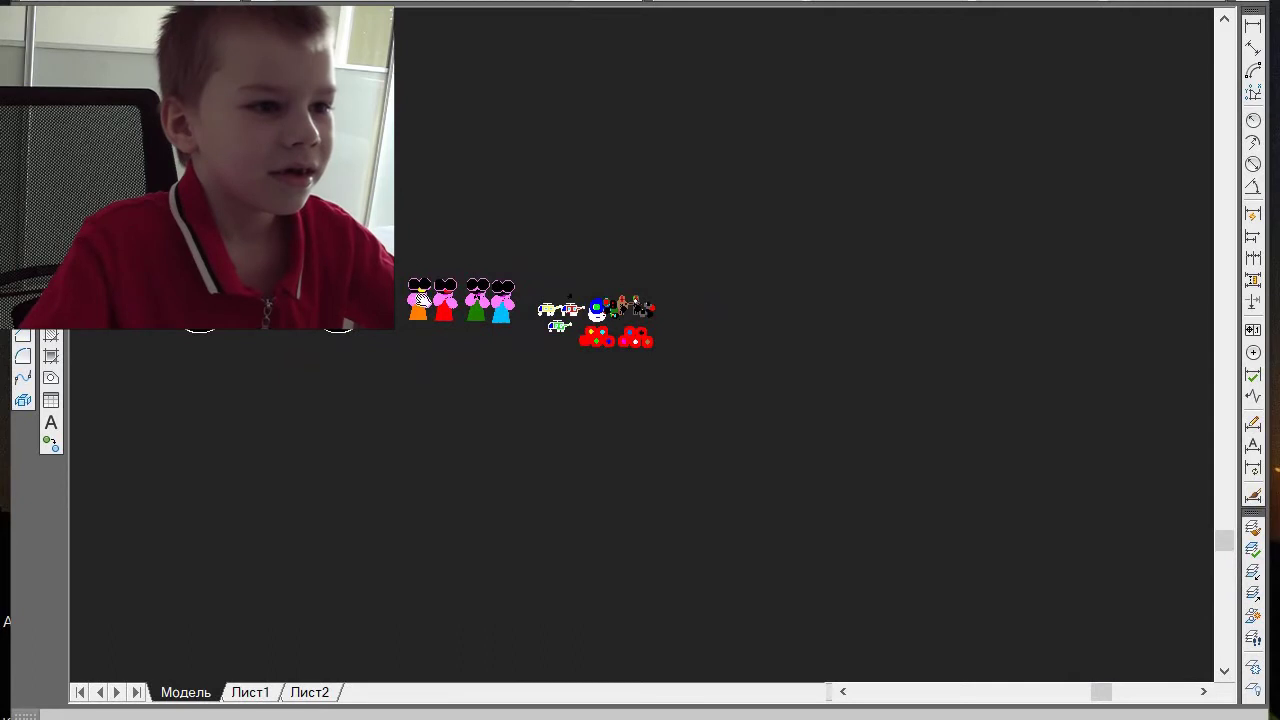
scroll(460, 302, "up", 5)
scroll(630, 228, "up", 12)
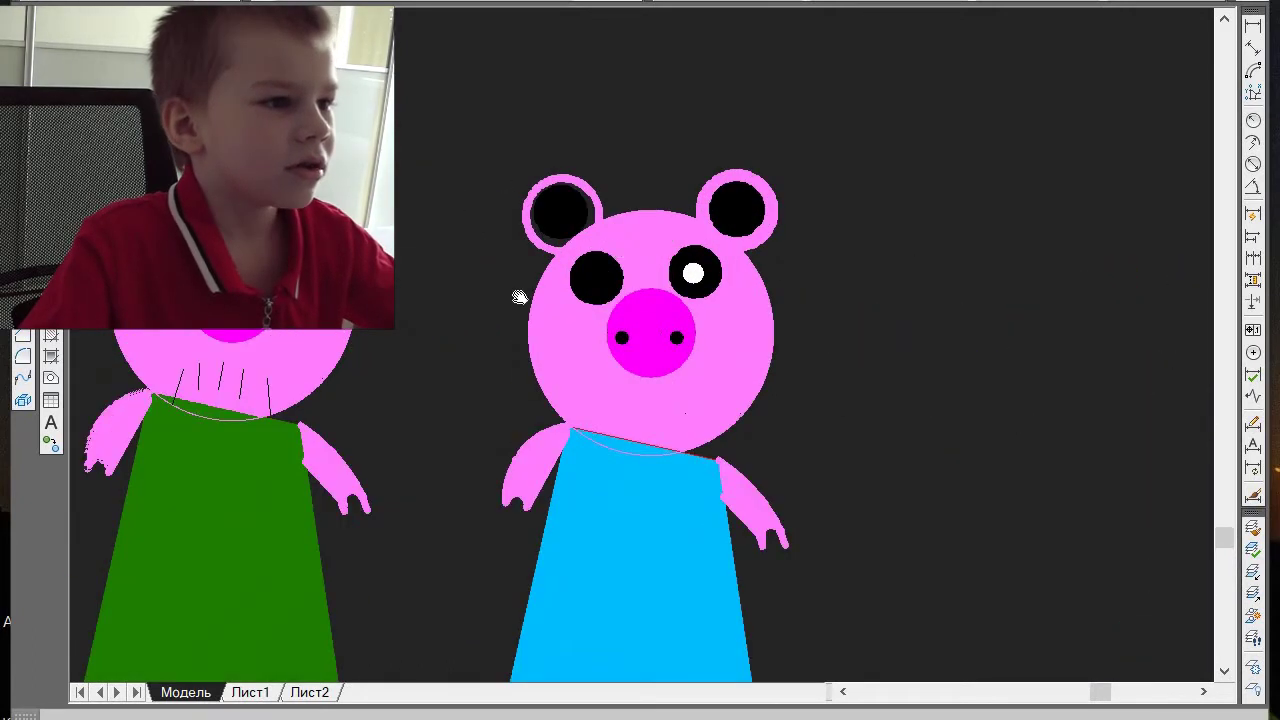
scroll(521, 298, "down", 10)
scroll(240, 220, "up", 6)
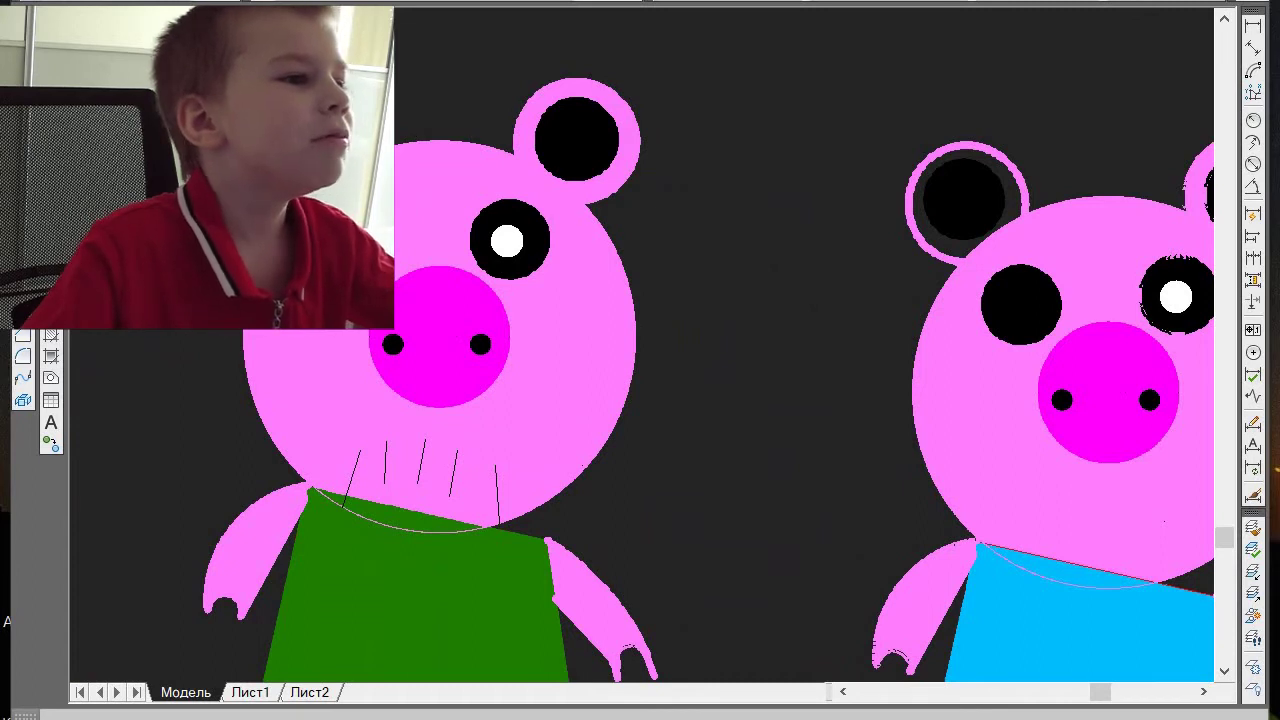
scroll(623, 116, "up", 8)
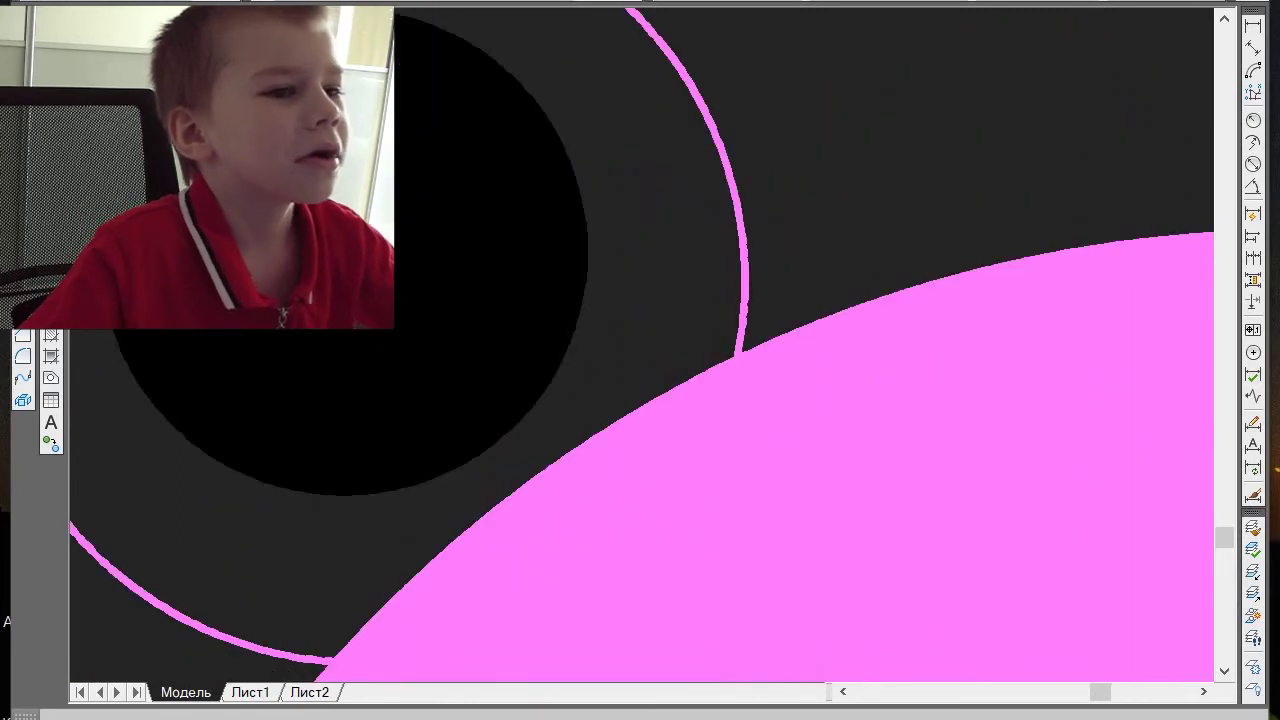
scroll(683, 231, "down", 6)
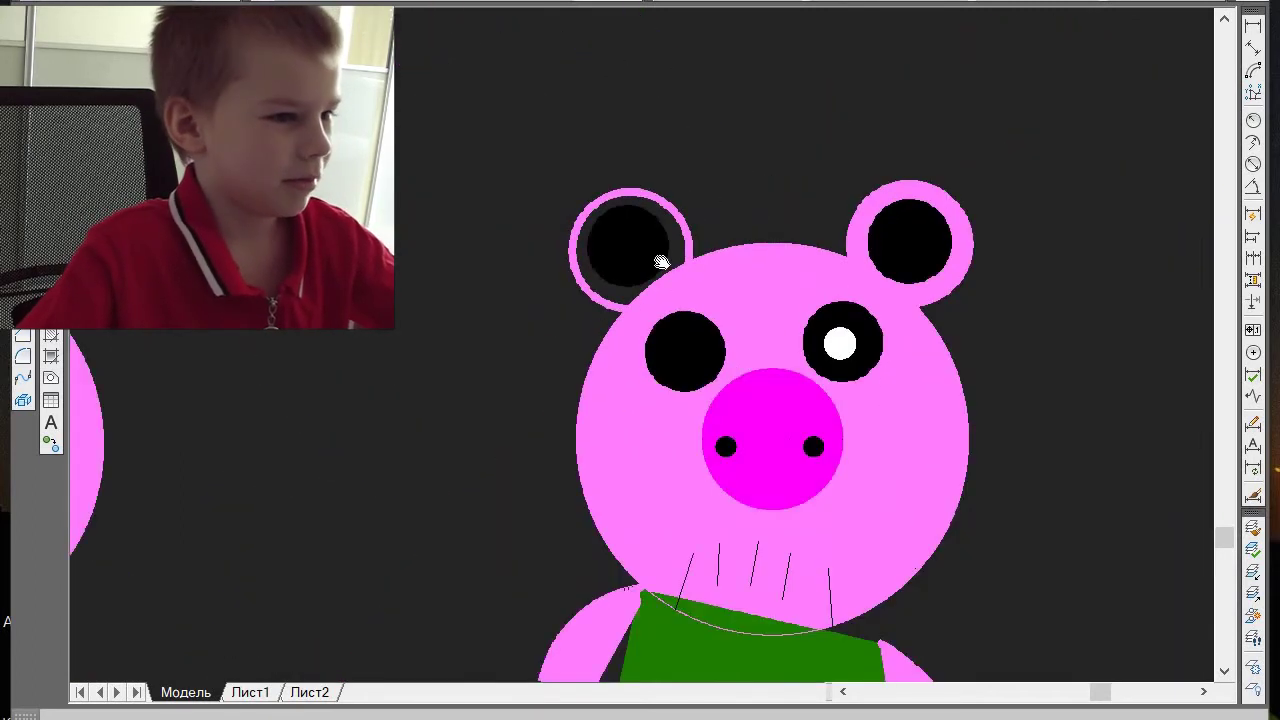
scroll(450, 330, "down", 7)
scroll(360, 335, "up", 6)
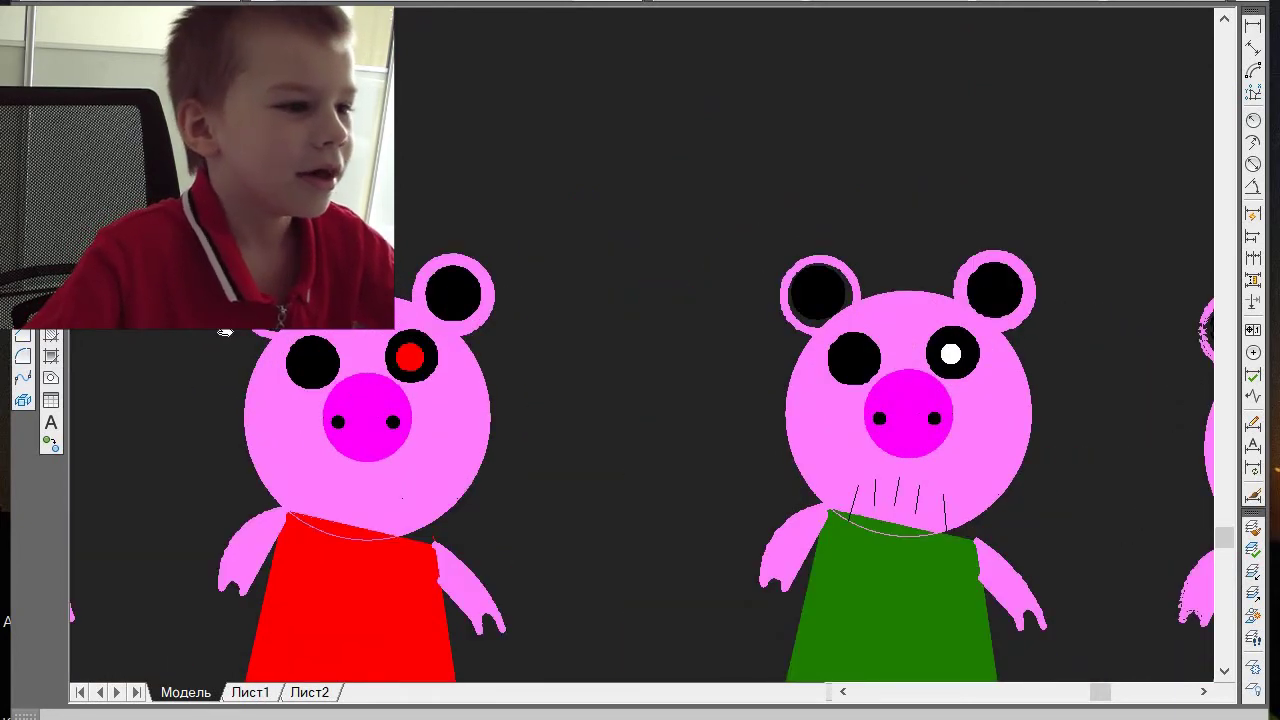
scroll(225, 333, "down", 6)
scroll(222, 338, "up", 6)
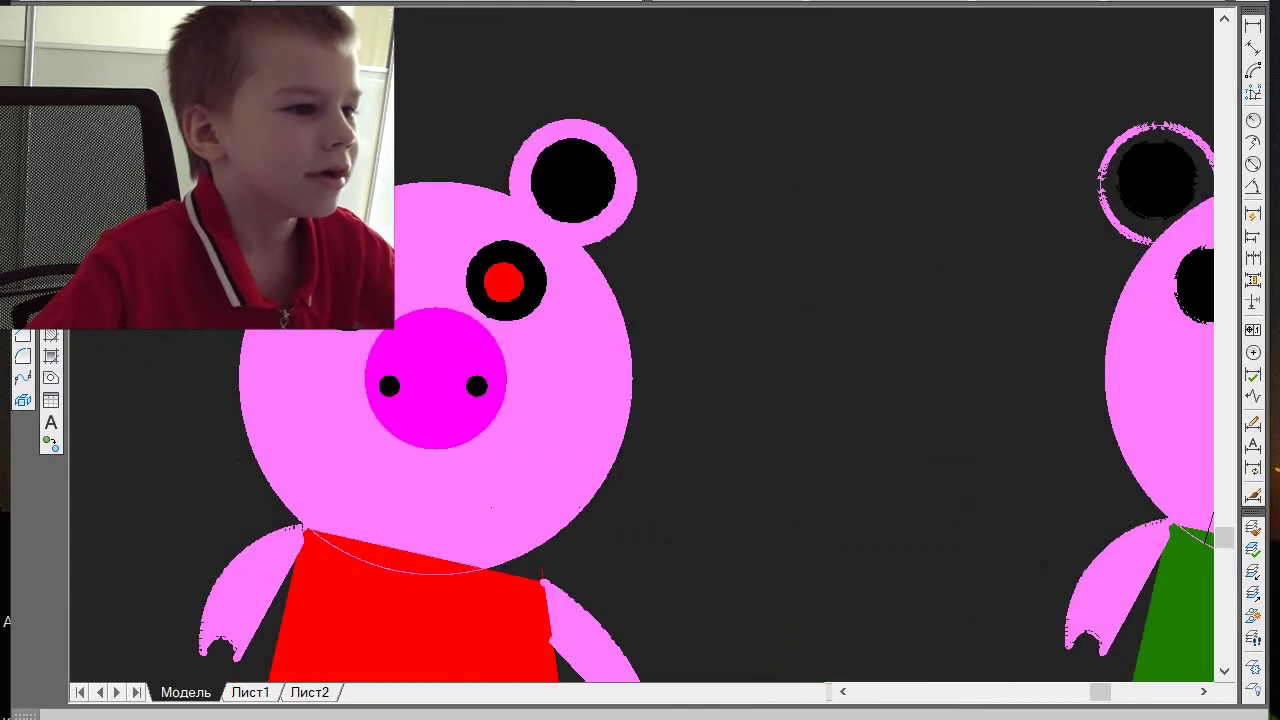
scroll(806, 270, "up", 2)
scroll(806, 270, "down", 6)
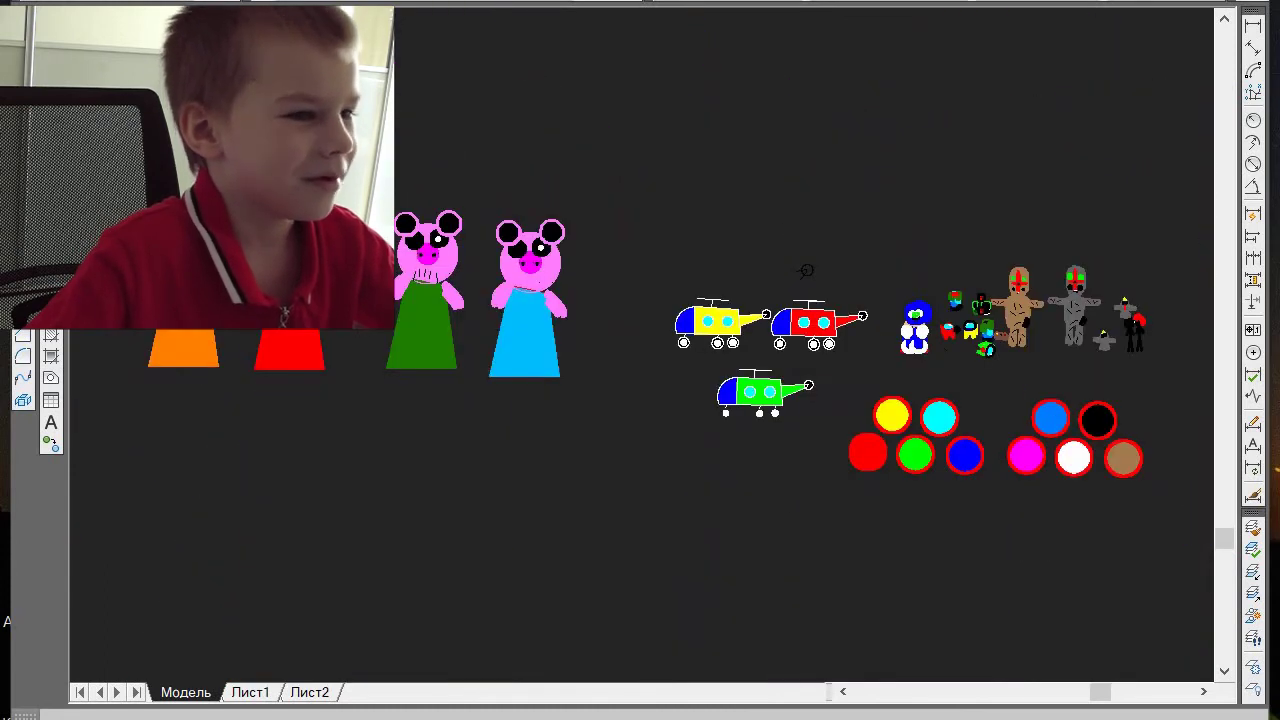
scroll(455, 225, "up", 10)
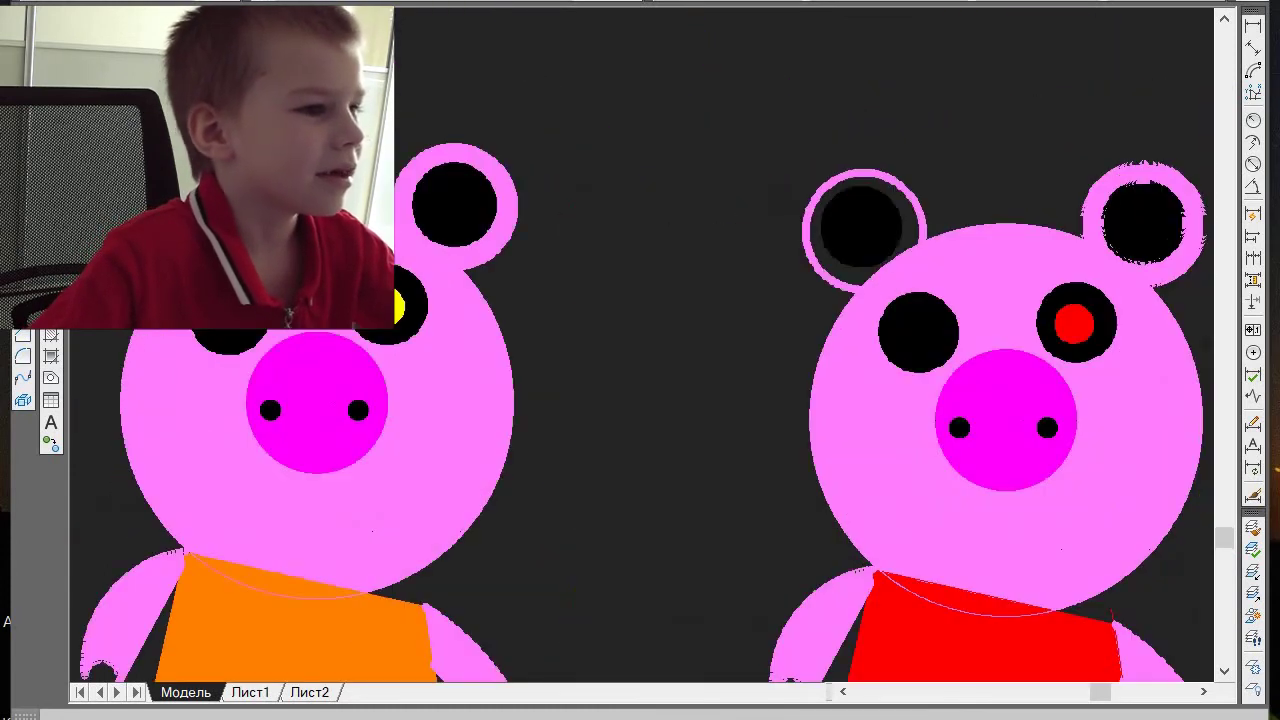
scroll(268, 358, "down", 8)
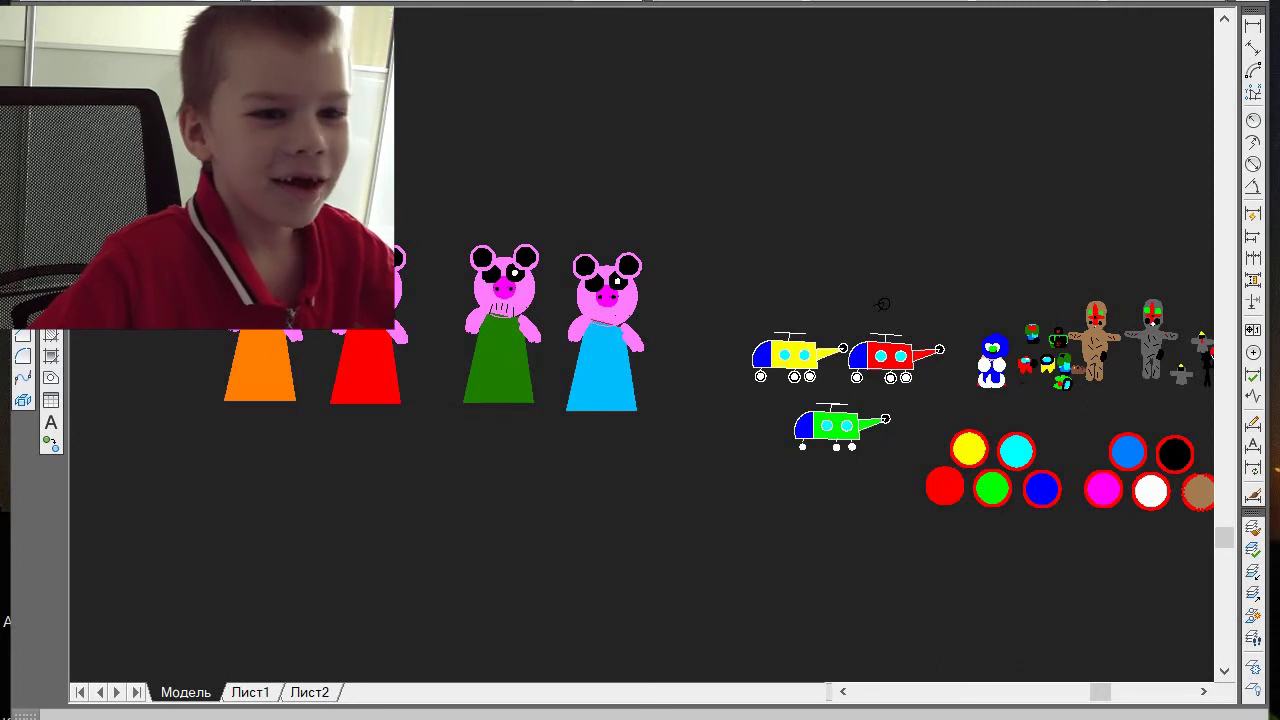
- Pan left to reveal the blue car beside the four pigs, then zoom out
mouse_move(725, 431)
middle_mouse_down()
mouse_move(457, 417)
mouse_move(770, 418)
mouse_move(1155, 518)
middle_mouse_up()
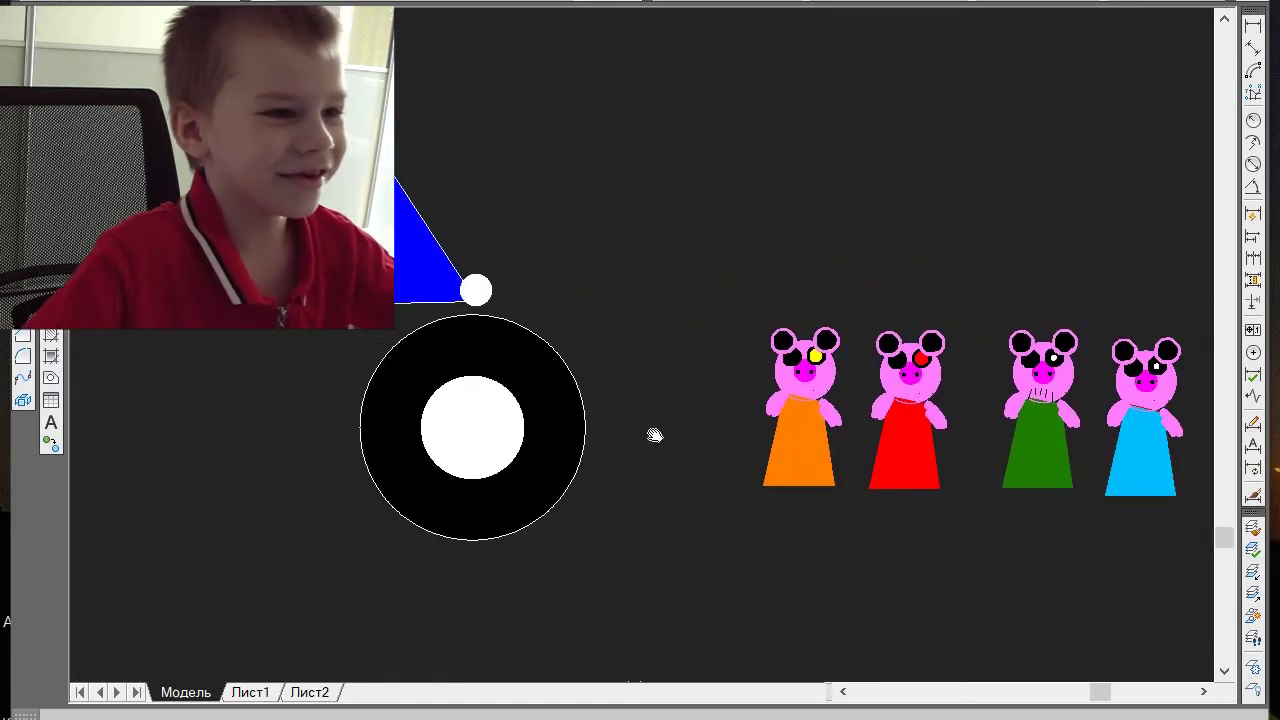
mouse_move(395, 424)
middle_mouse_down()
mouse_move(749, 406)
mouse_move(791, 449)
mouse_move(765, 446)
middle_mouse_up()
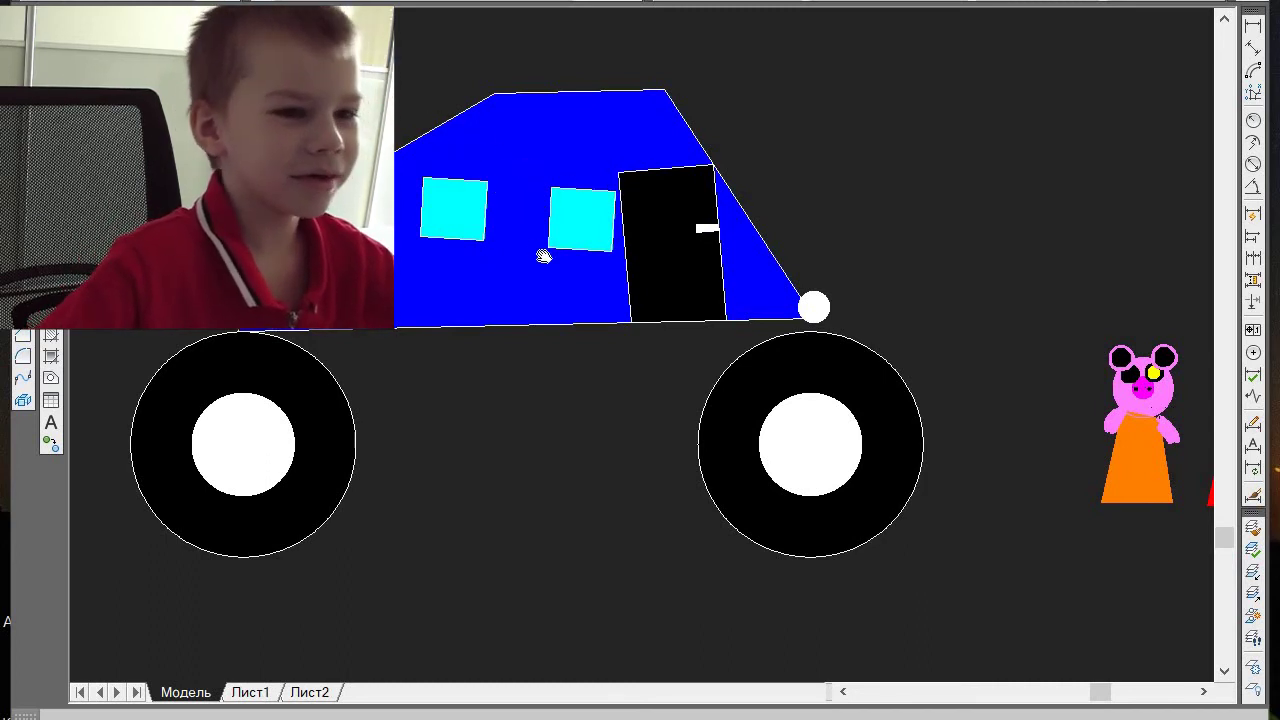
scroll(543, 256, "down", 5)
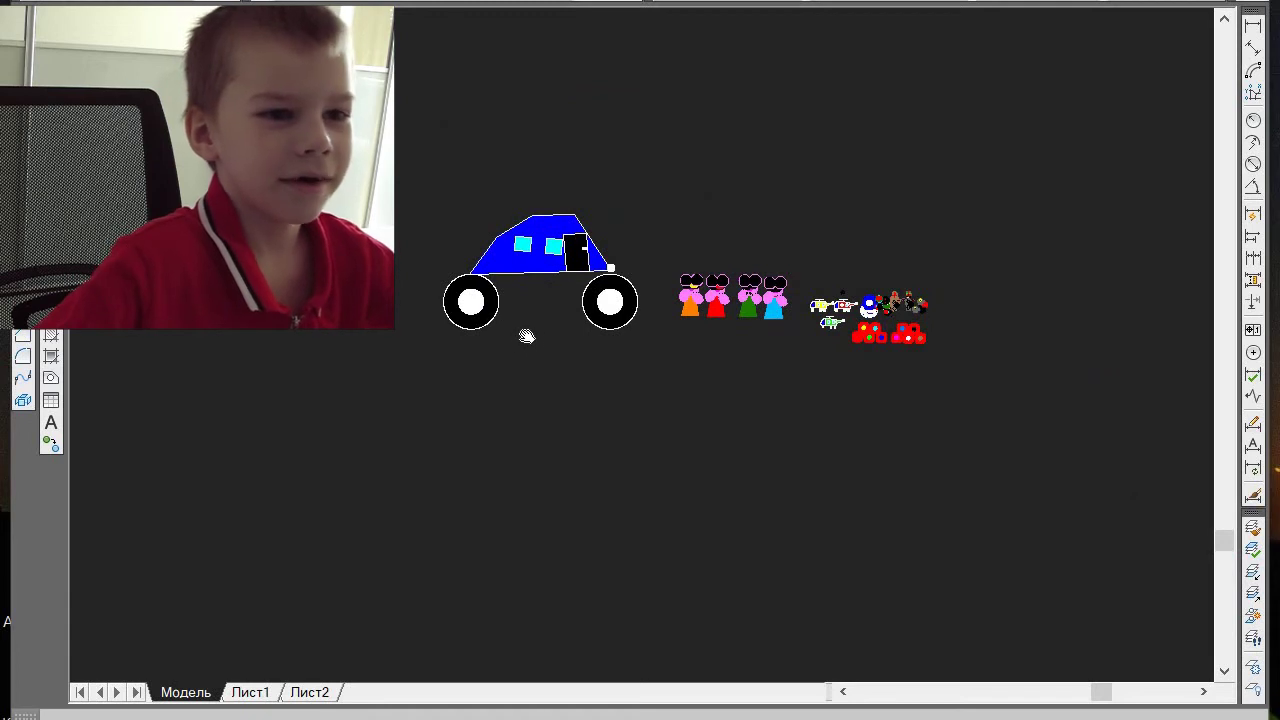
scroll(560, 317, "up", 5)
scroll(634, 223, "down", 5)
scroll(757, 297, "up", 4)
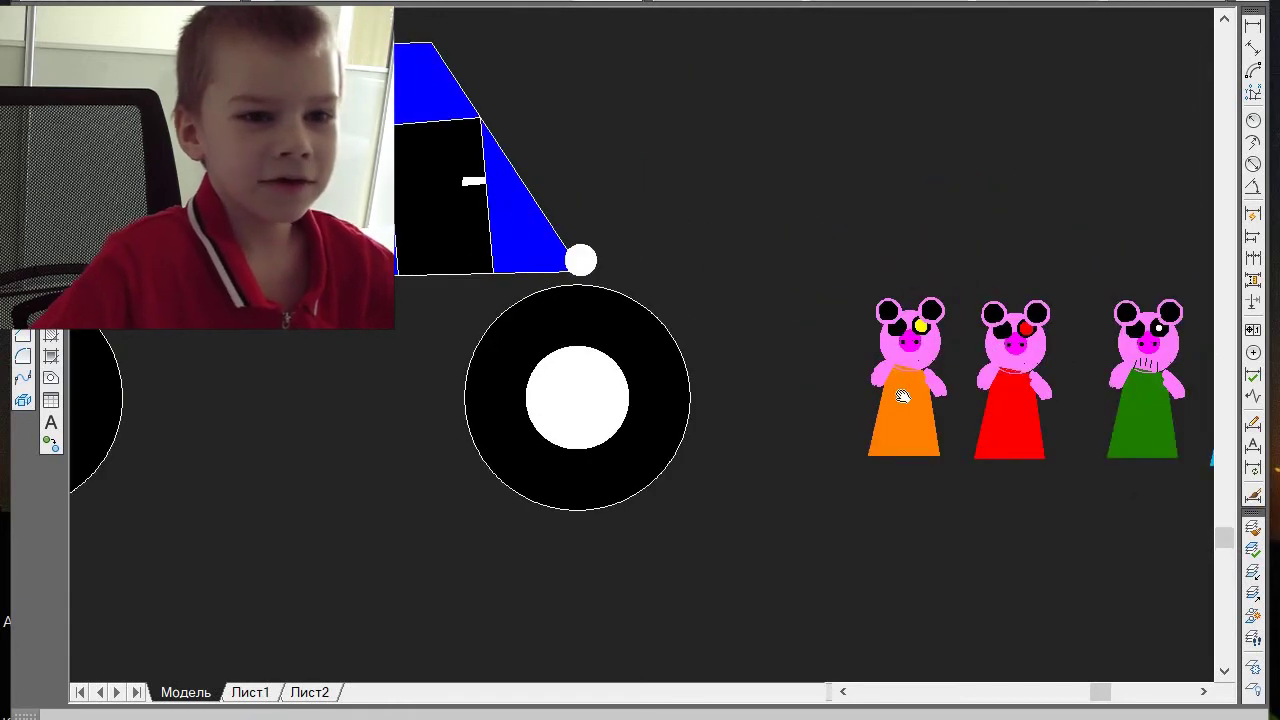
scroll(965, 368, "down", 5)
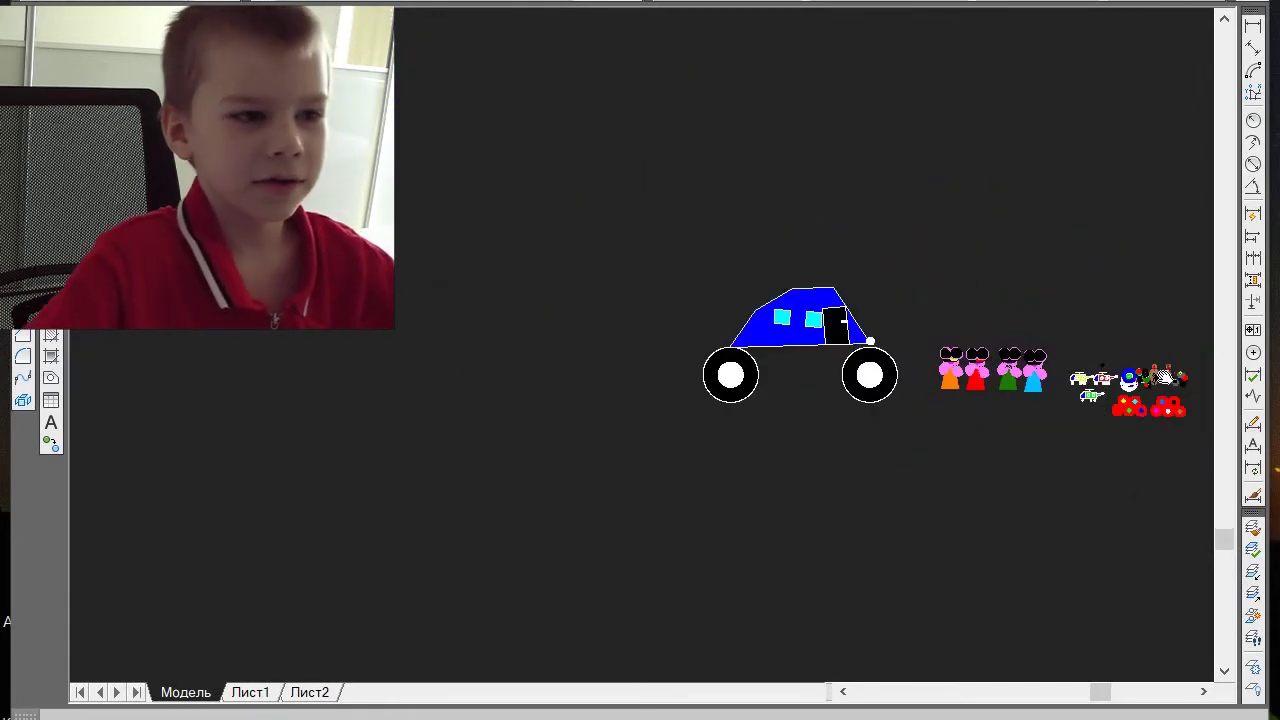
- Shift the view toward the stick figures and colour circles
middle_click_drag(1140, 370, 506, 314)
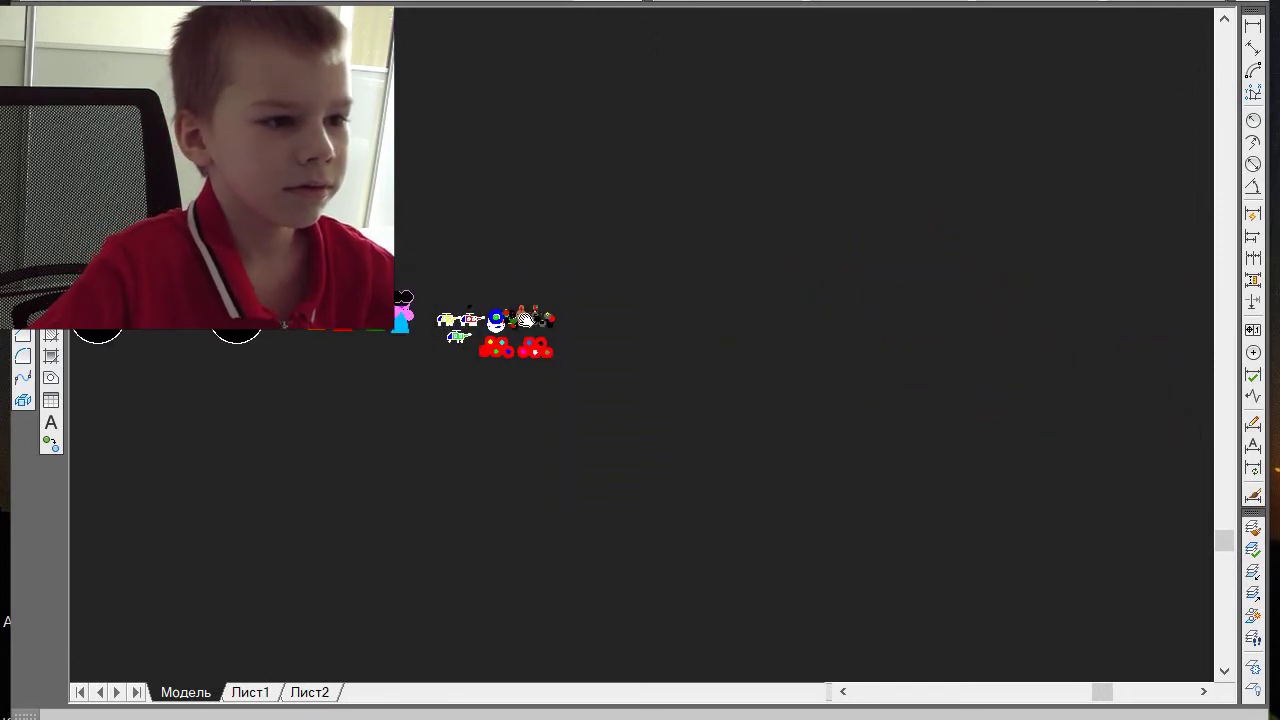
scroll(524, 319, "up", 3)
scroll(573, 307, "down", 3)
scroll(573, 307, "up", 6)
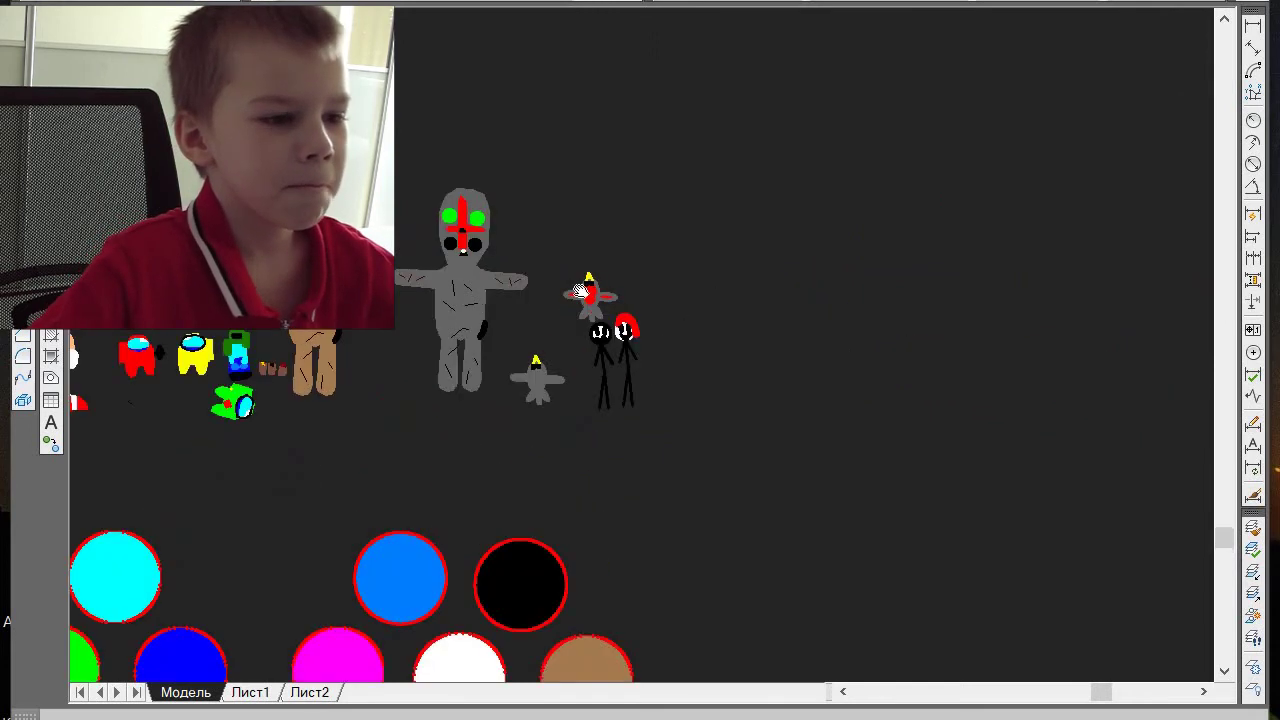
scroll(586, 292, "down", 4)
- Pan further and zoom in on the red-eyed black creeper face block
mouse_move(512, 543)
middle_mouse_down()
mouse_move(689, 480)
mouse_move(780, 420)
mouse_move(848, 503)
middle_mouse_up()
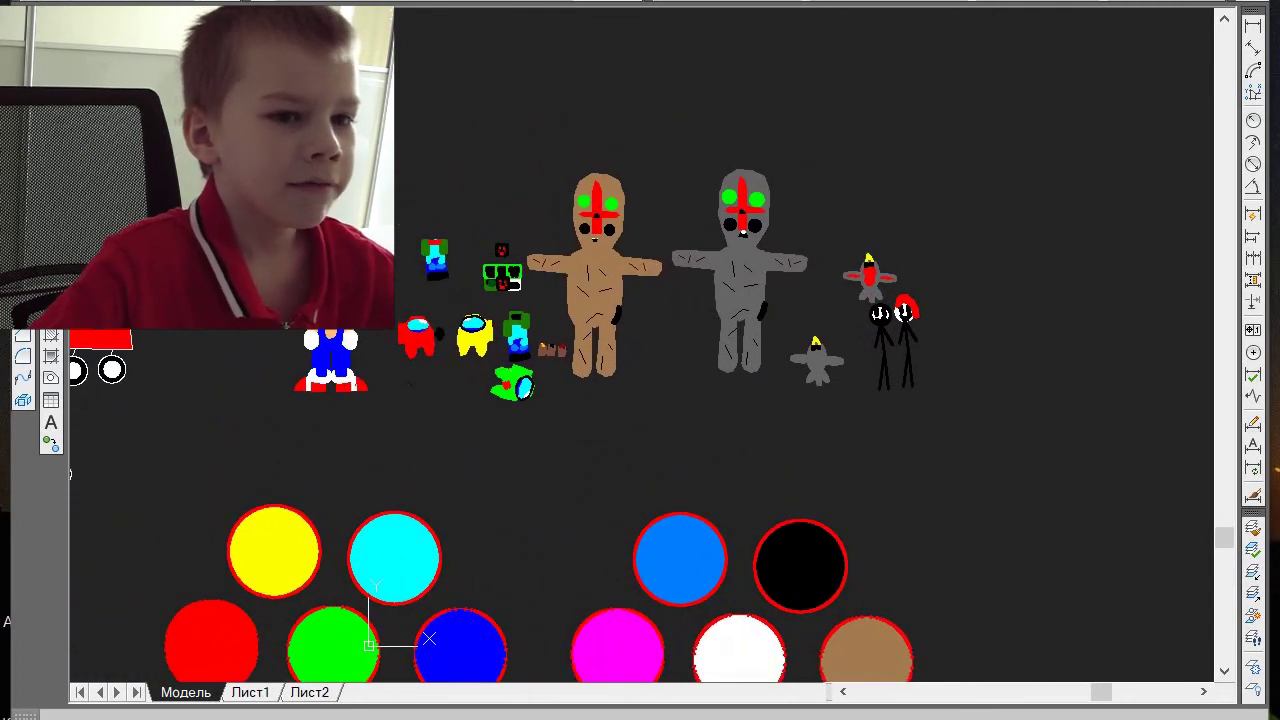
scroll(311, 263, "down", 2)
scroll(375, 258, "up", 10)
scroll(737, 297, "down", 4)
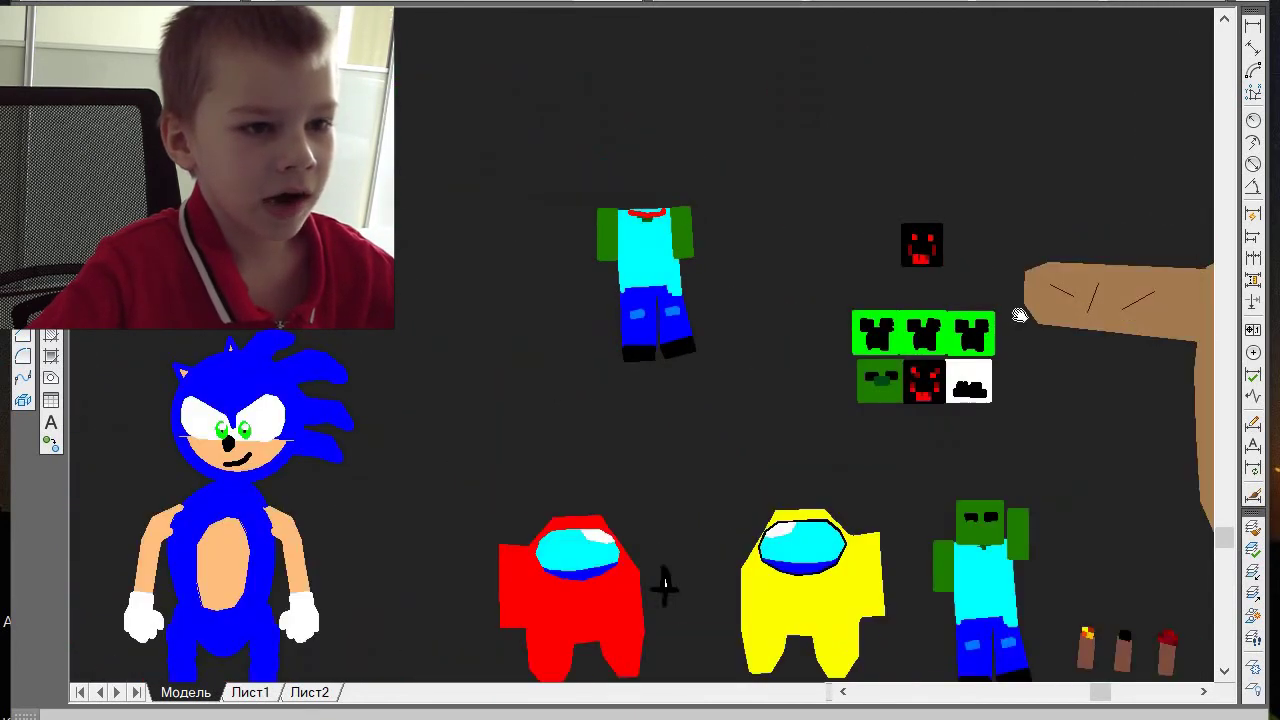
scroll(1011, 350, "up", 3)
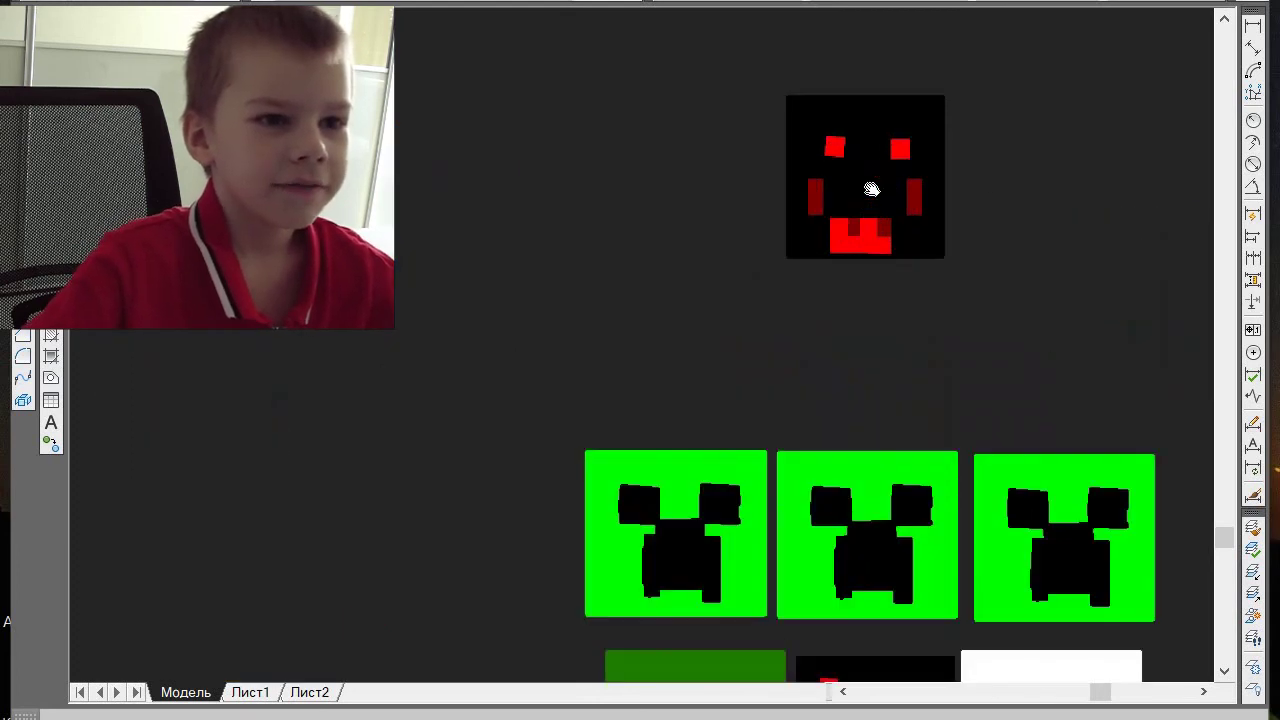
- Zoom in on the red creeper block, then out to show Sonic, Steve and SCP-173
scroll(871, 189, "up", 4)
scroll(871, 189, "up", 2)
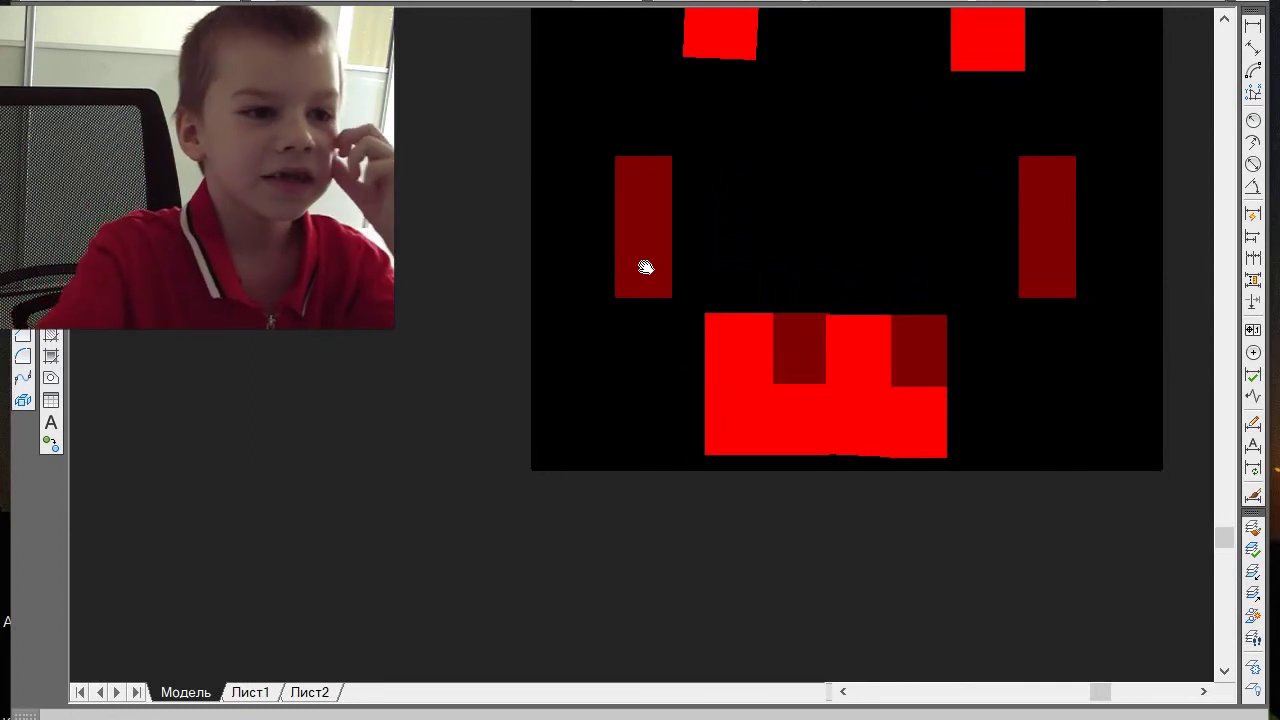
scroll(654, 489, "down", 10)
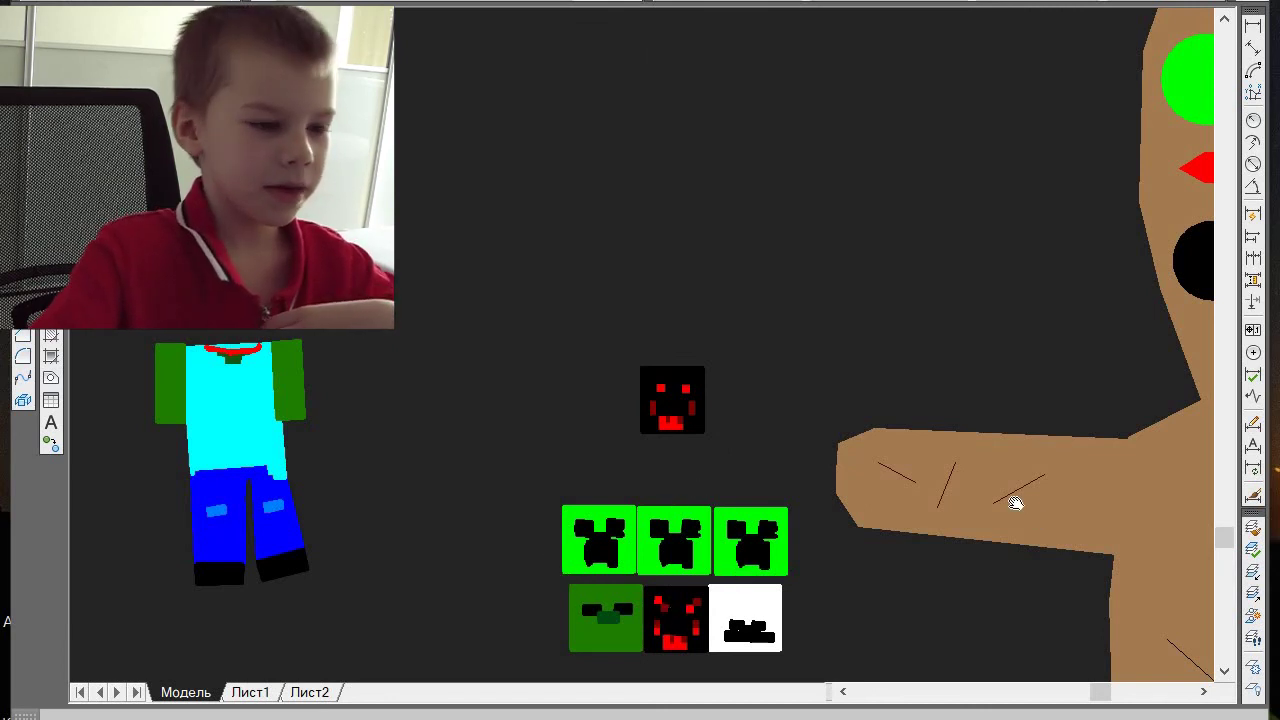
scroll(823, 557, "down", 4)
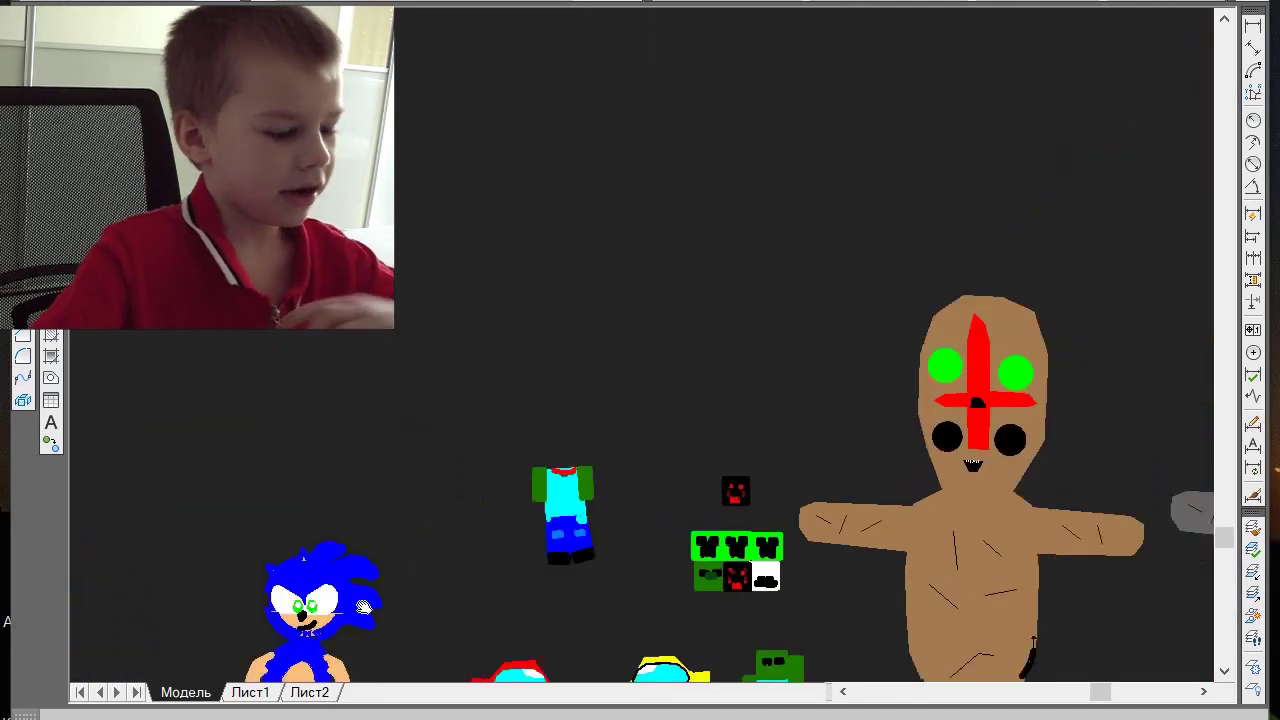